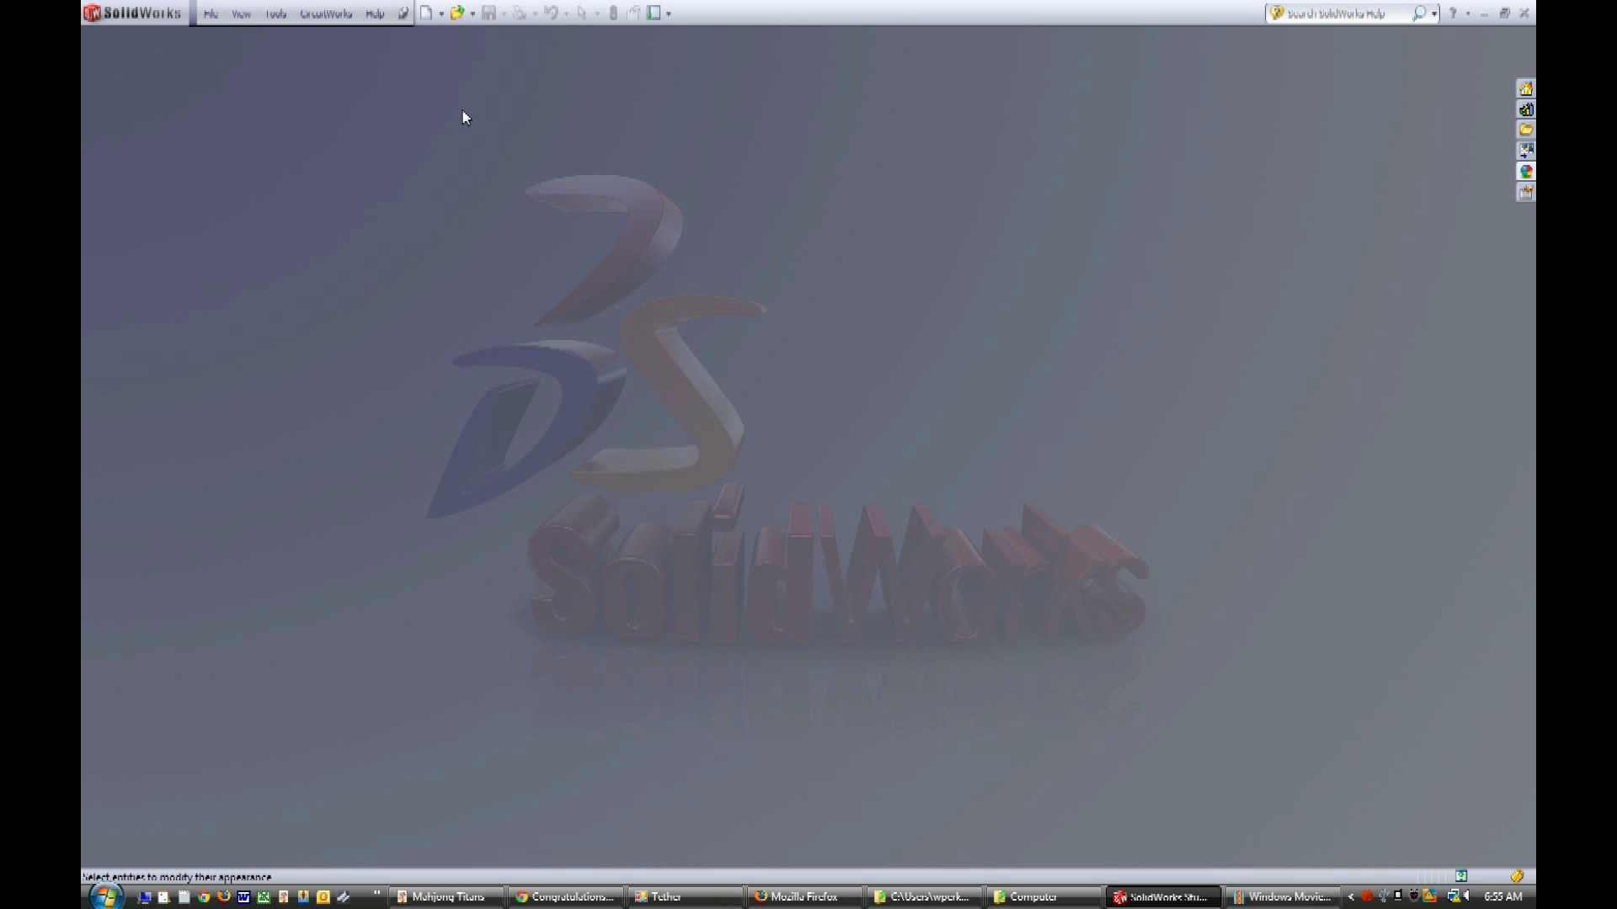
# Step: Create a new document from the Part template
pyautogui.click(427, 14)
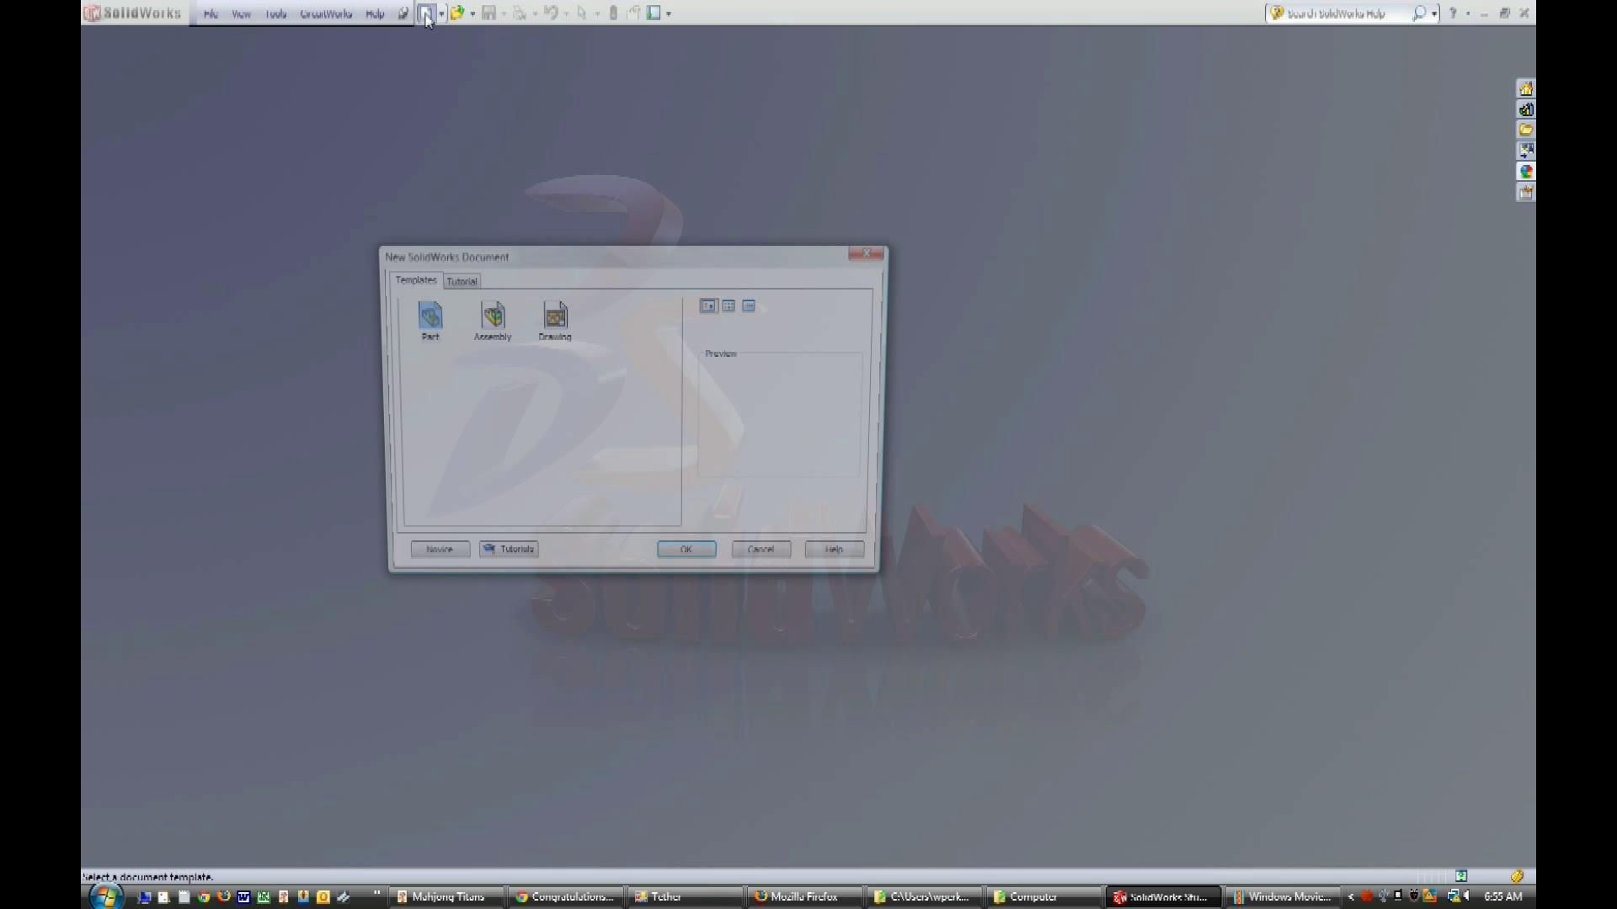
pyautogui.click(424, 320)
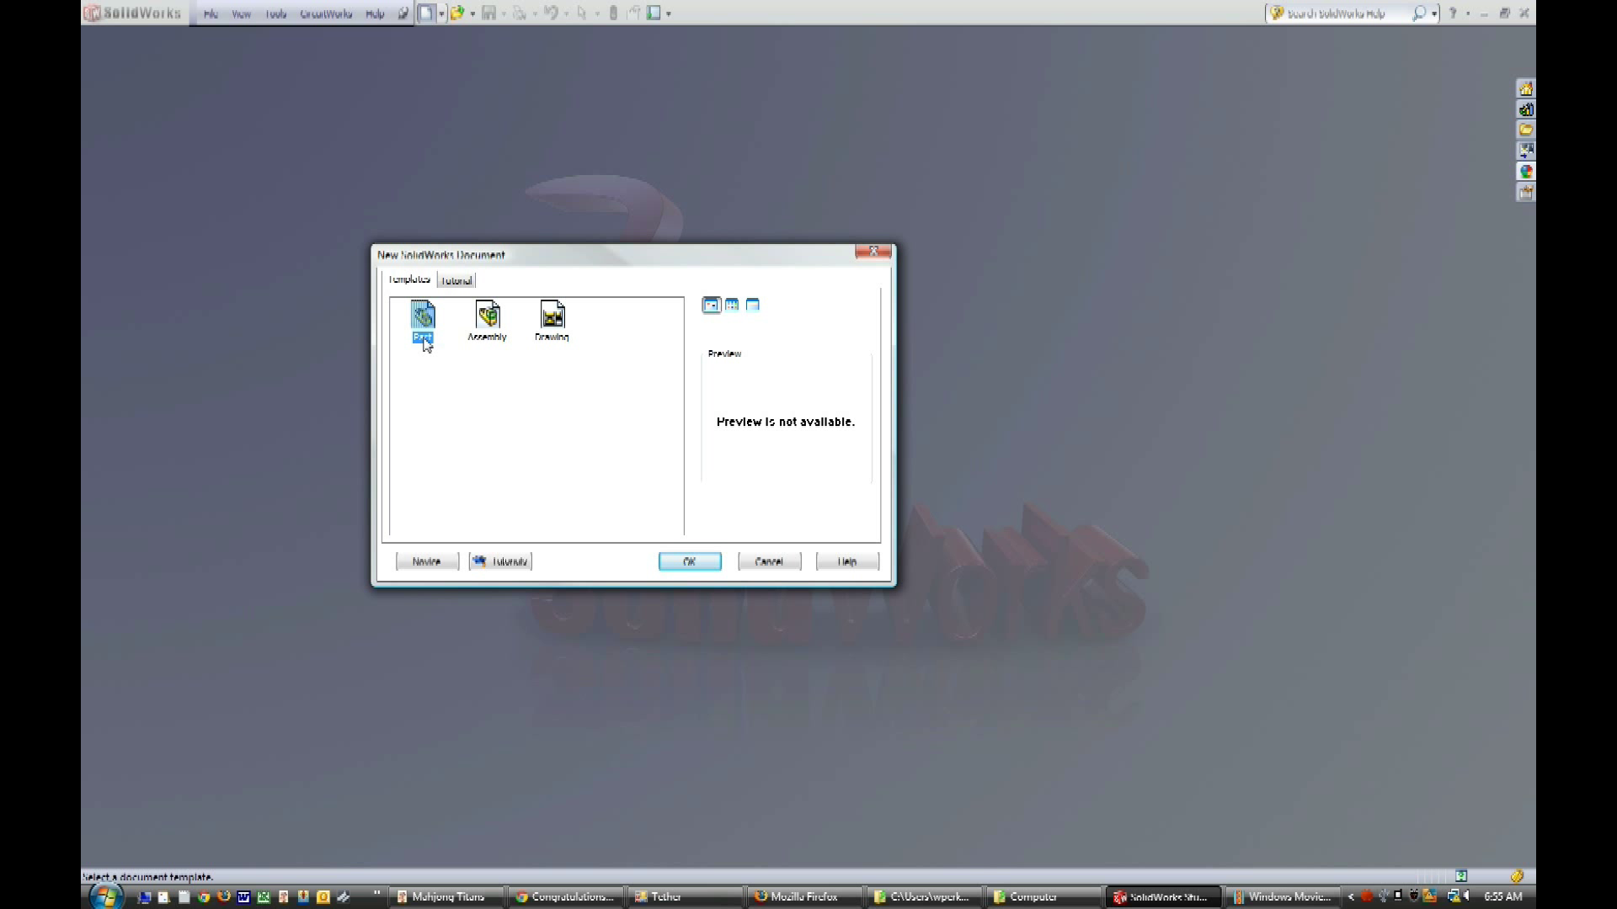
pyautogui.click(689, 562)
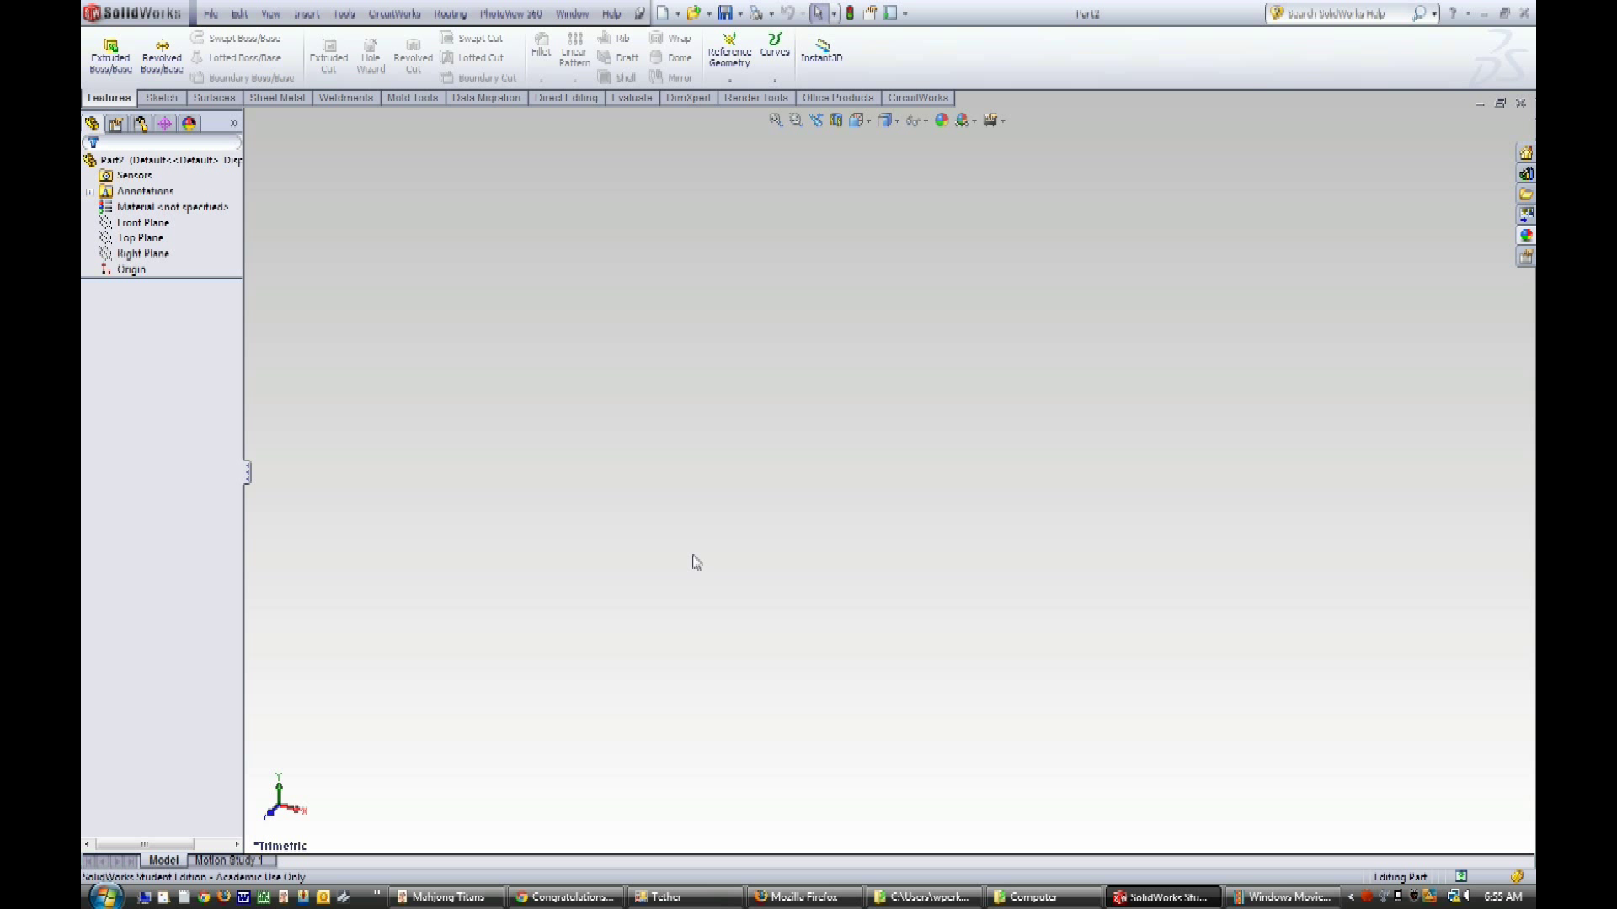
# Step: Apply the Plain White basic scene as the part's background
pyautogui.click(1526, 238)
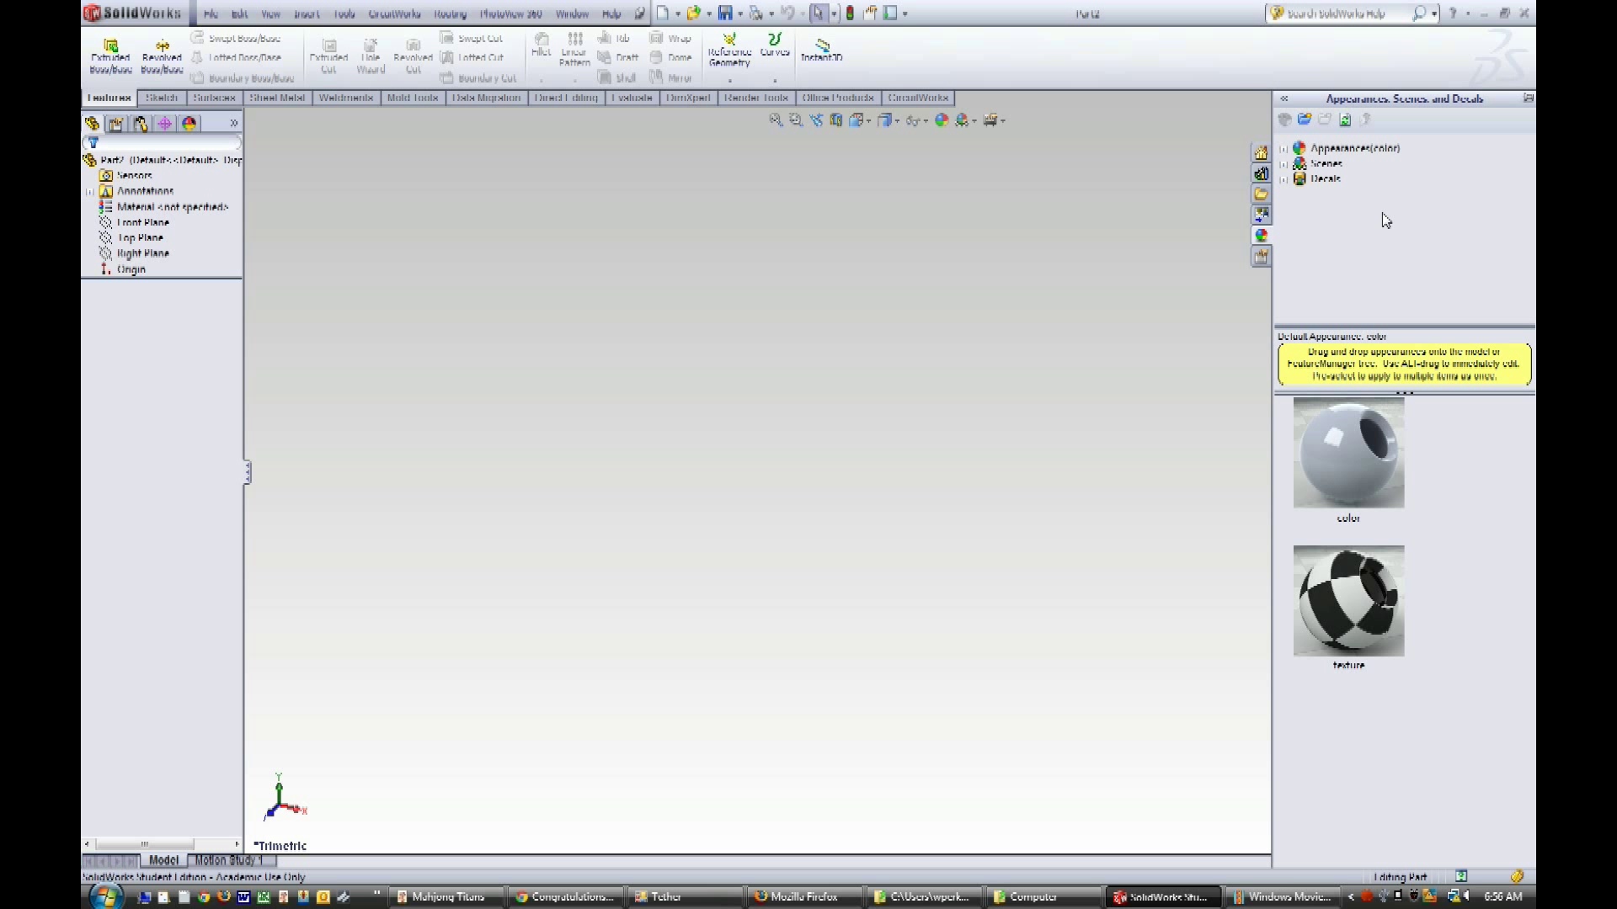
pyautogui.click(1286, 165)
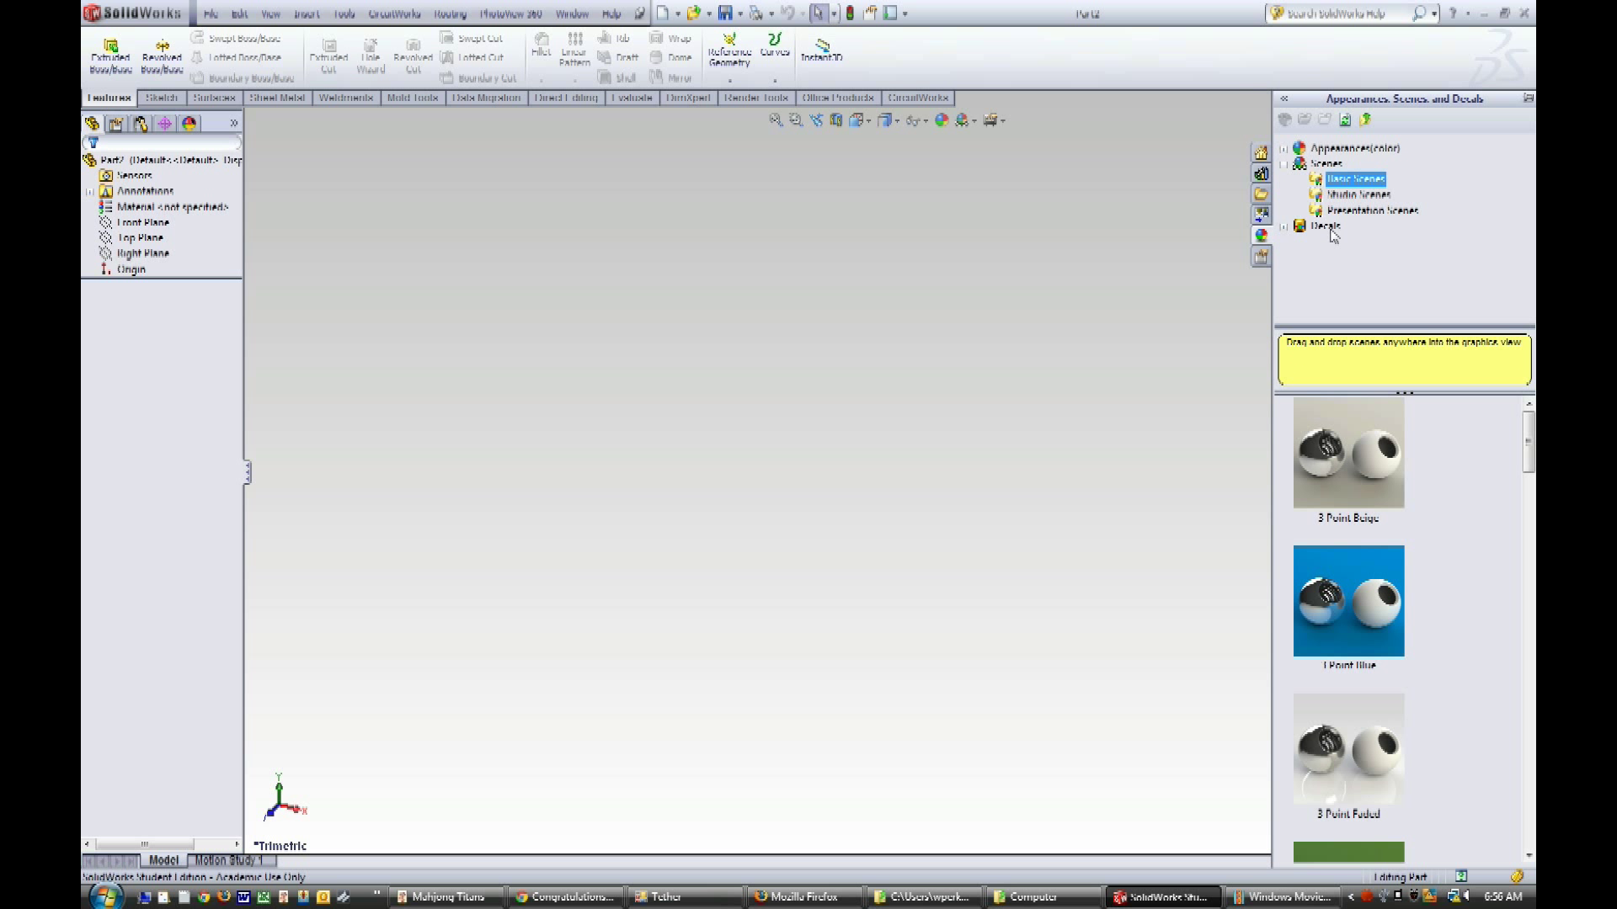
pyautogui.scroll(-3, 1415, 425)
pyautogui.scroll(-3, 1415, 588)
pyautogui.scroll(-3, 1417, 593)
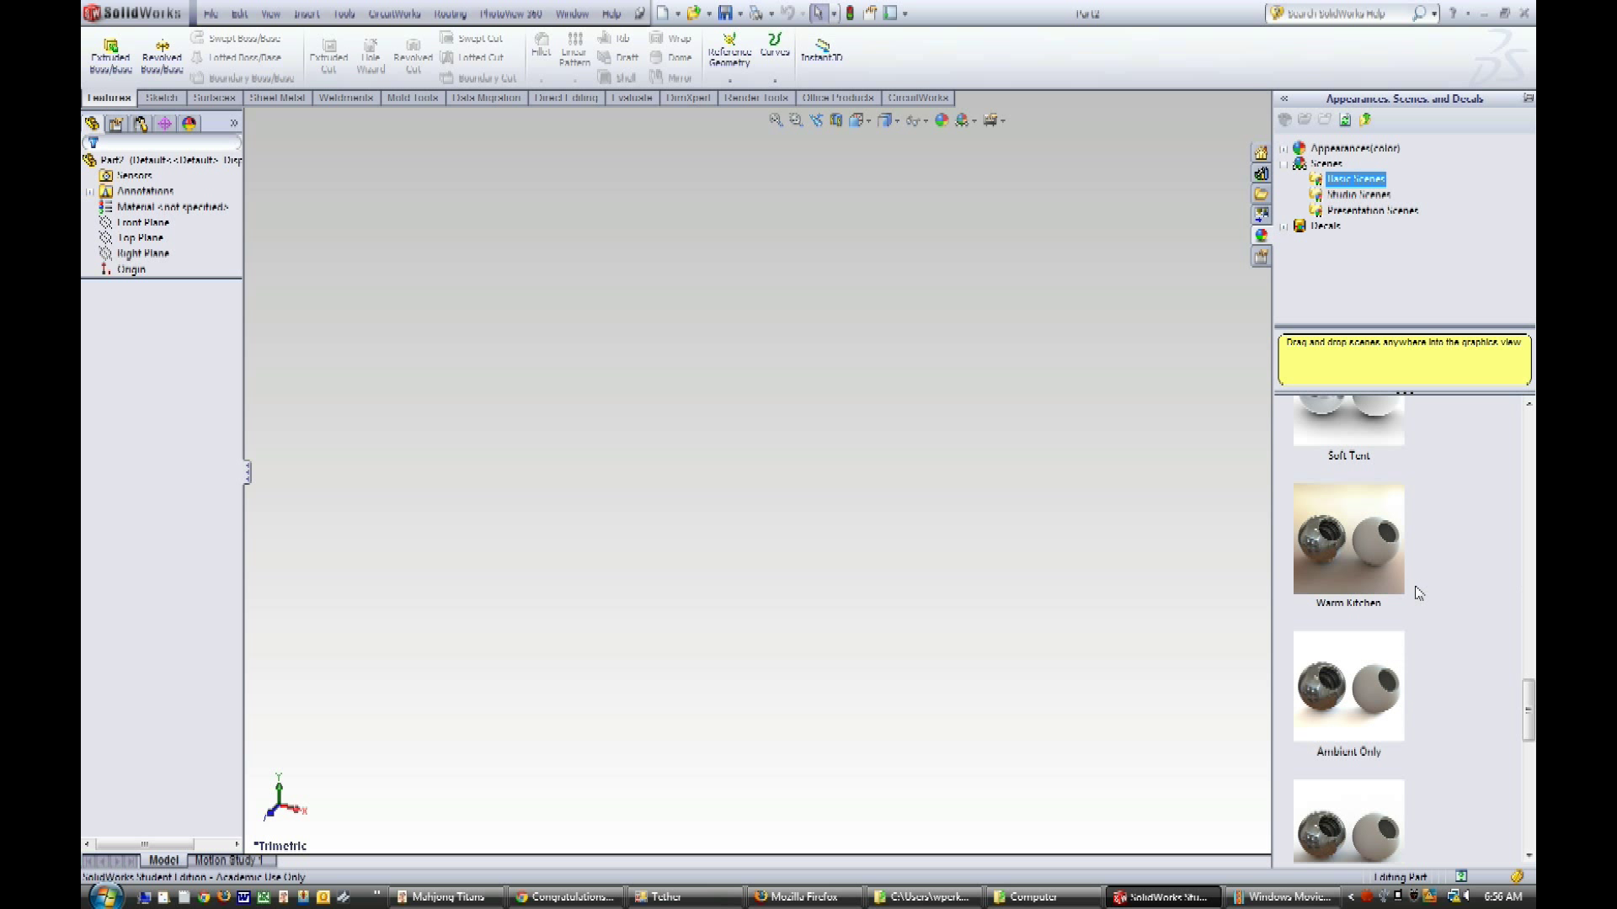
pyautogui.scroll(-3, 1416, 593)
pyautogui.moveTo(1374, 609); pyautogui.dragTo(1128, 537)
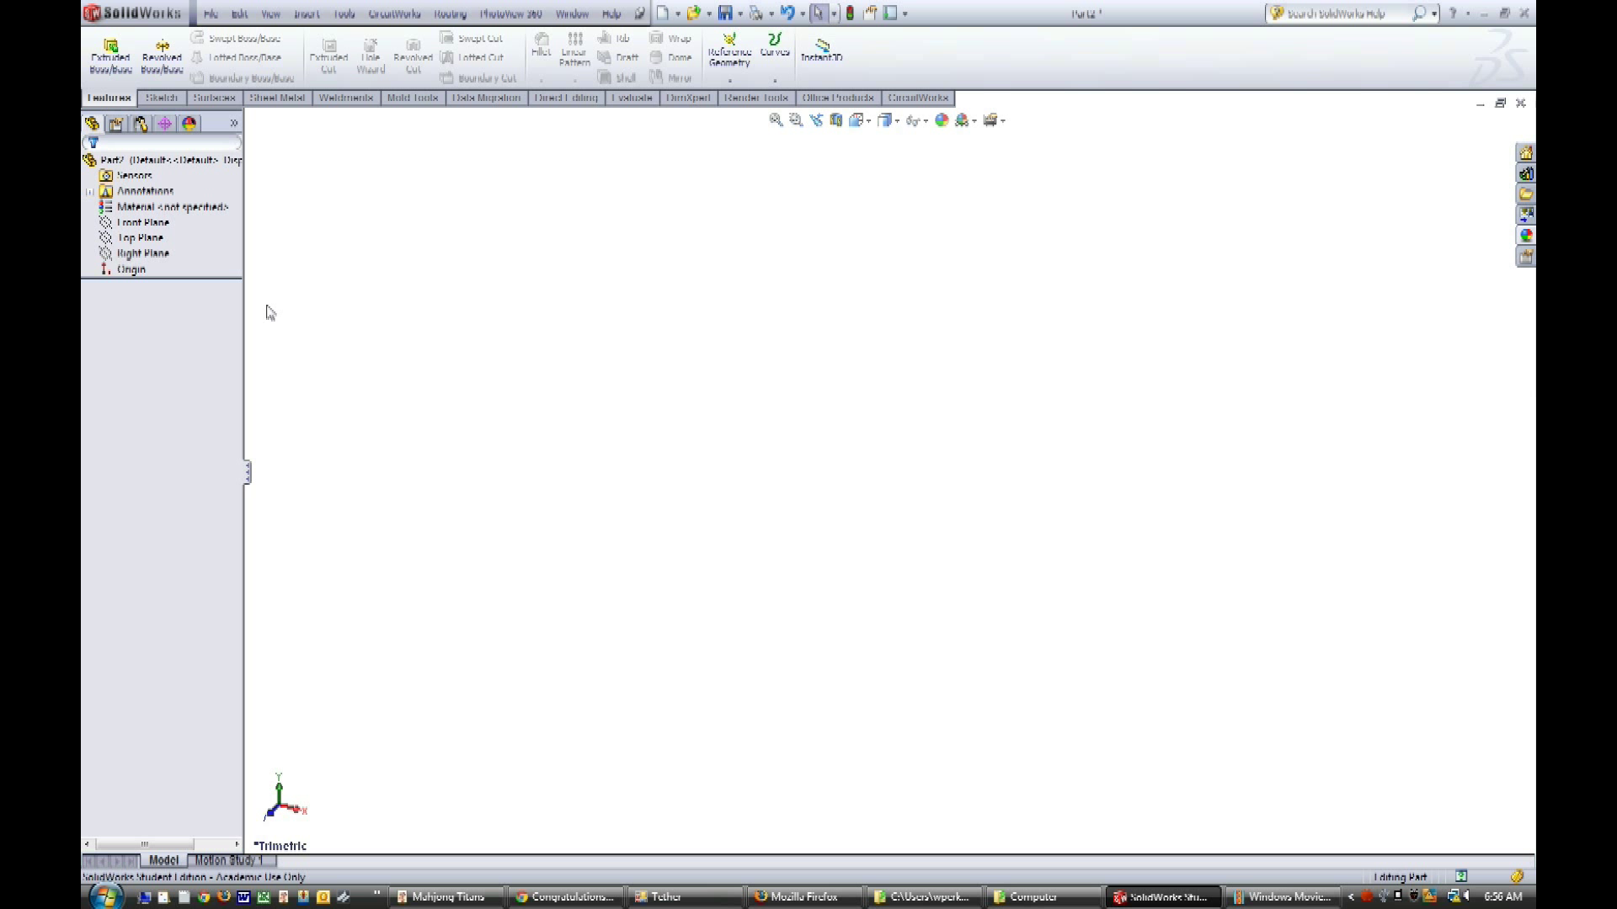
# Step: Start a sketch on the Front Plane and draw a circle centred at the origin
pyautogui.click(153, 224)
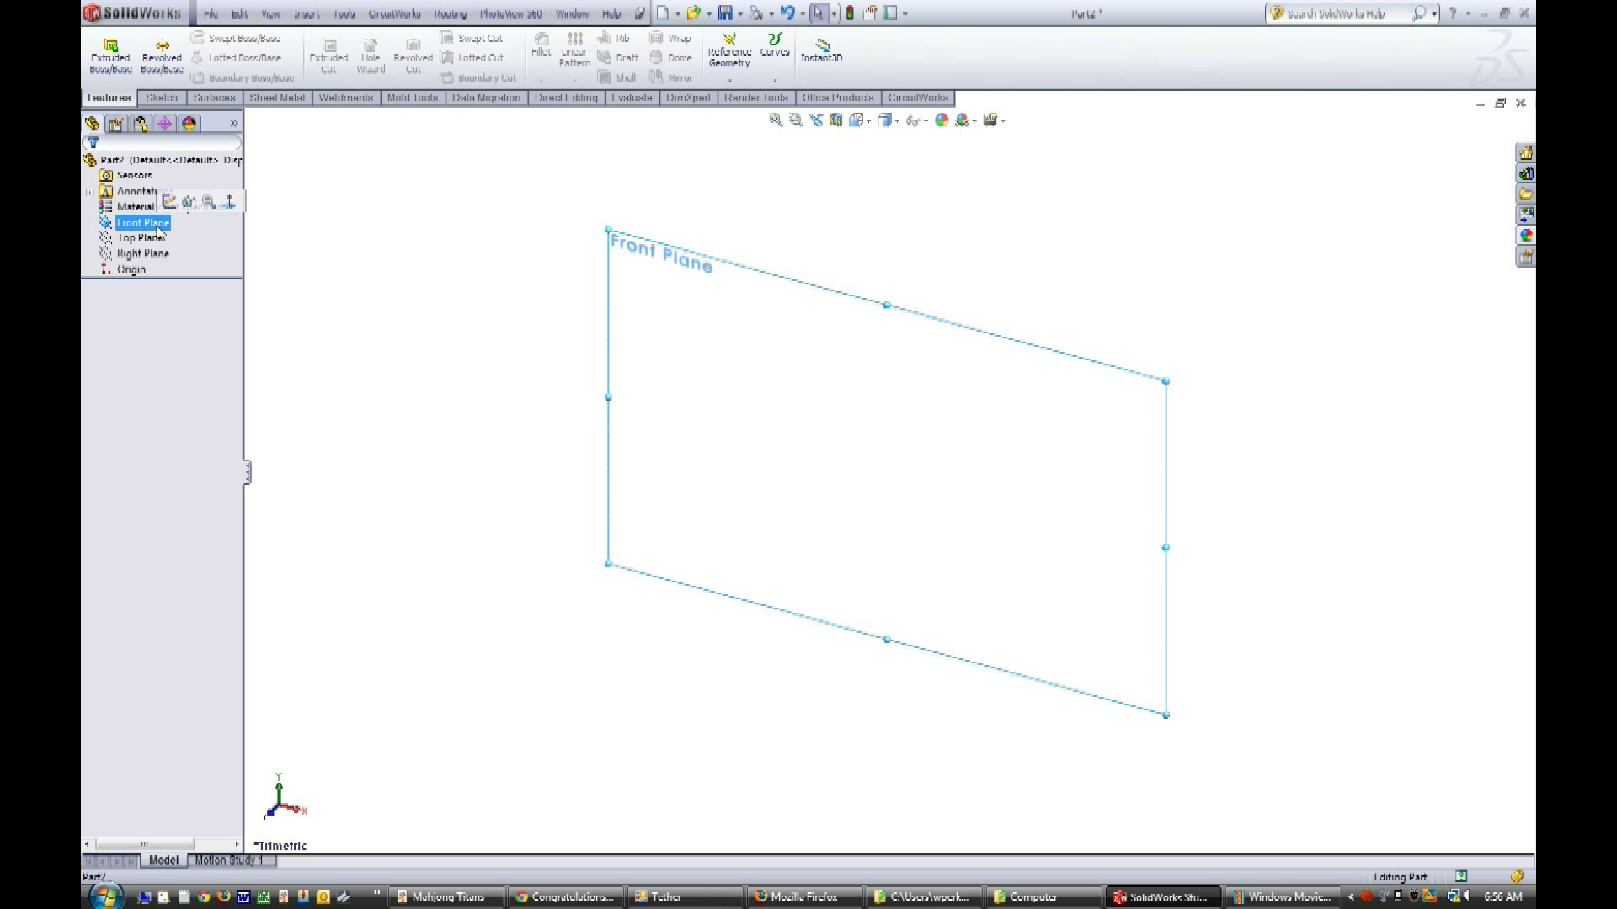
pyautogui.click(162, 98)
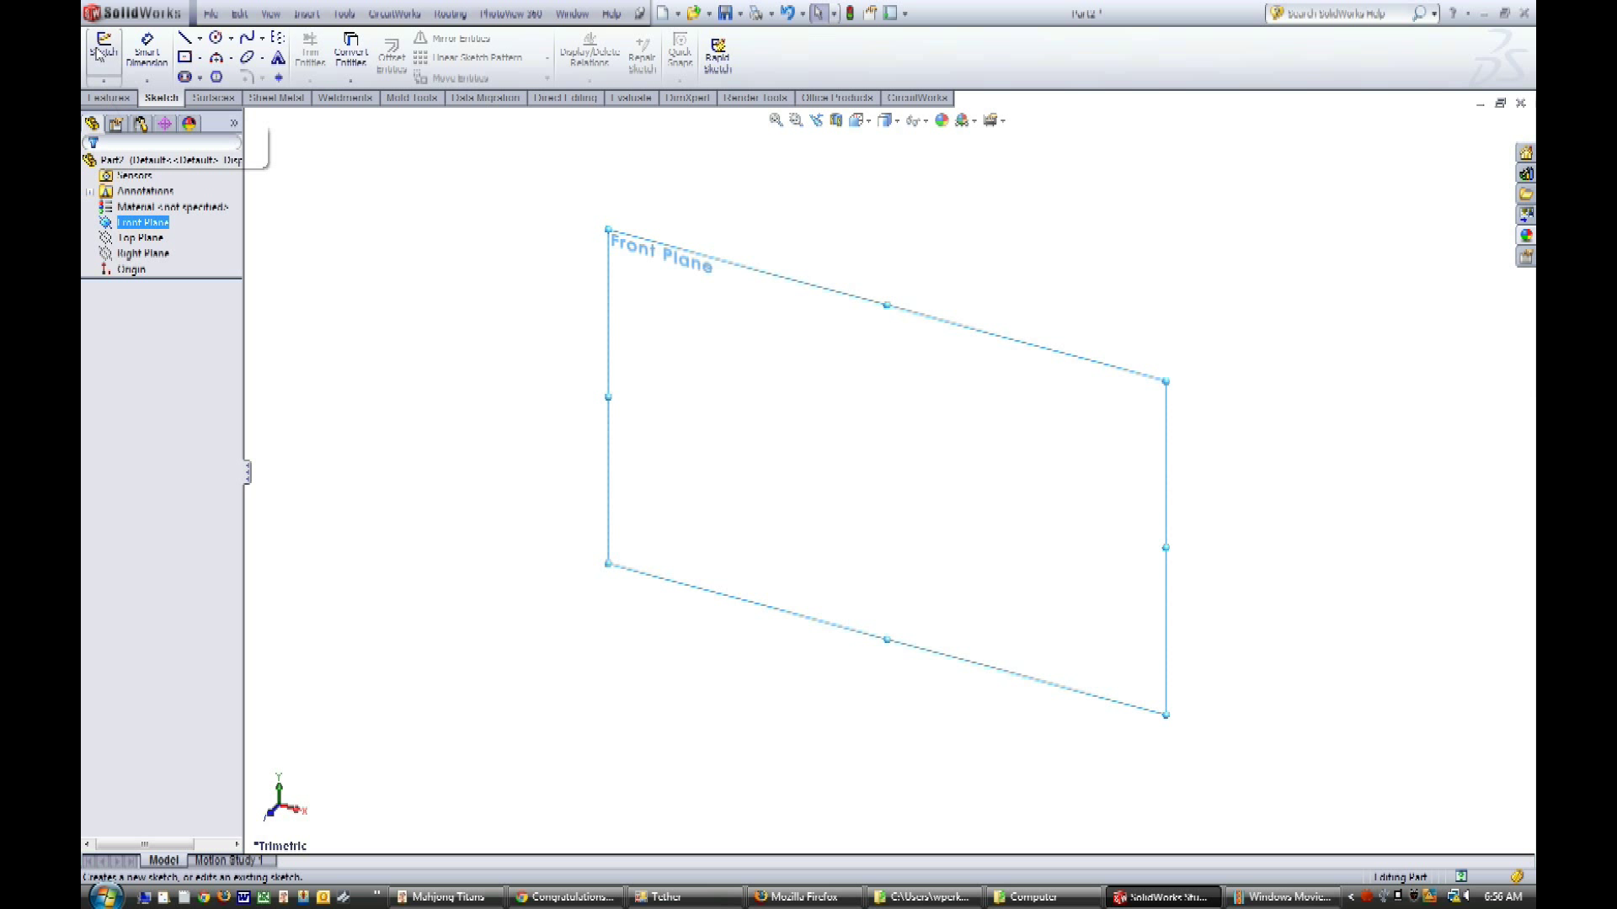
pyautogui.click(98, 51)
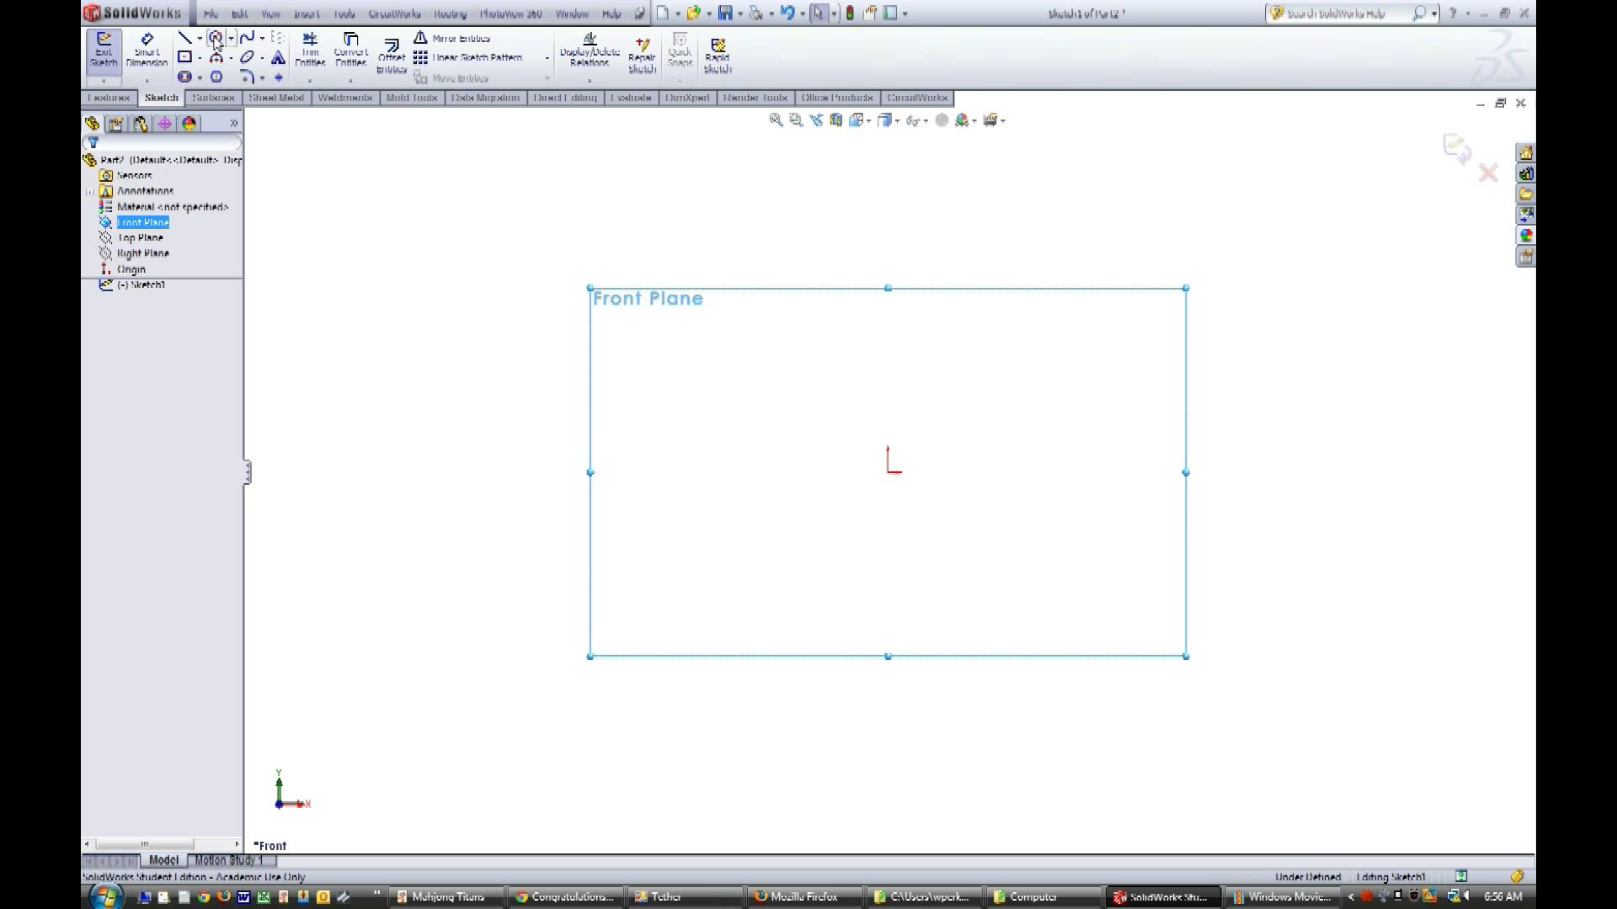
pyautogui.click(216, 39)
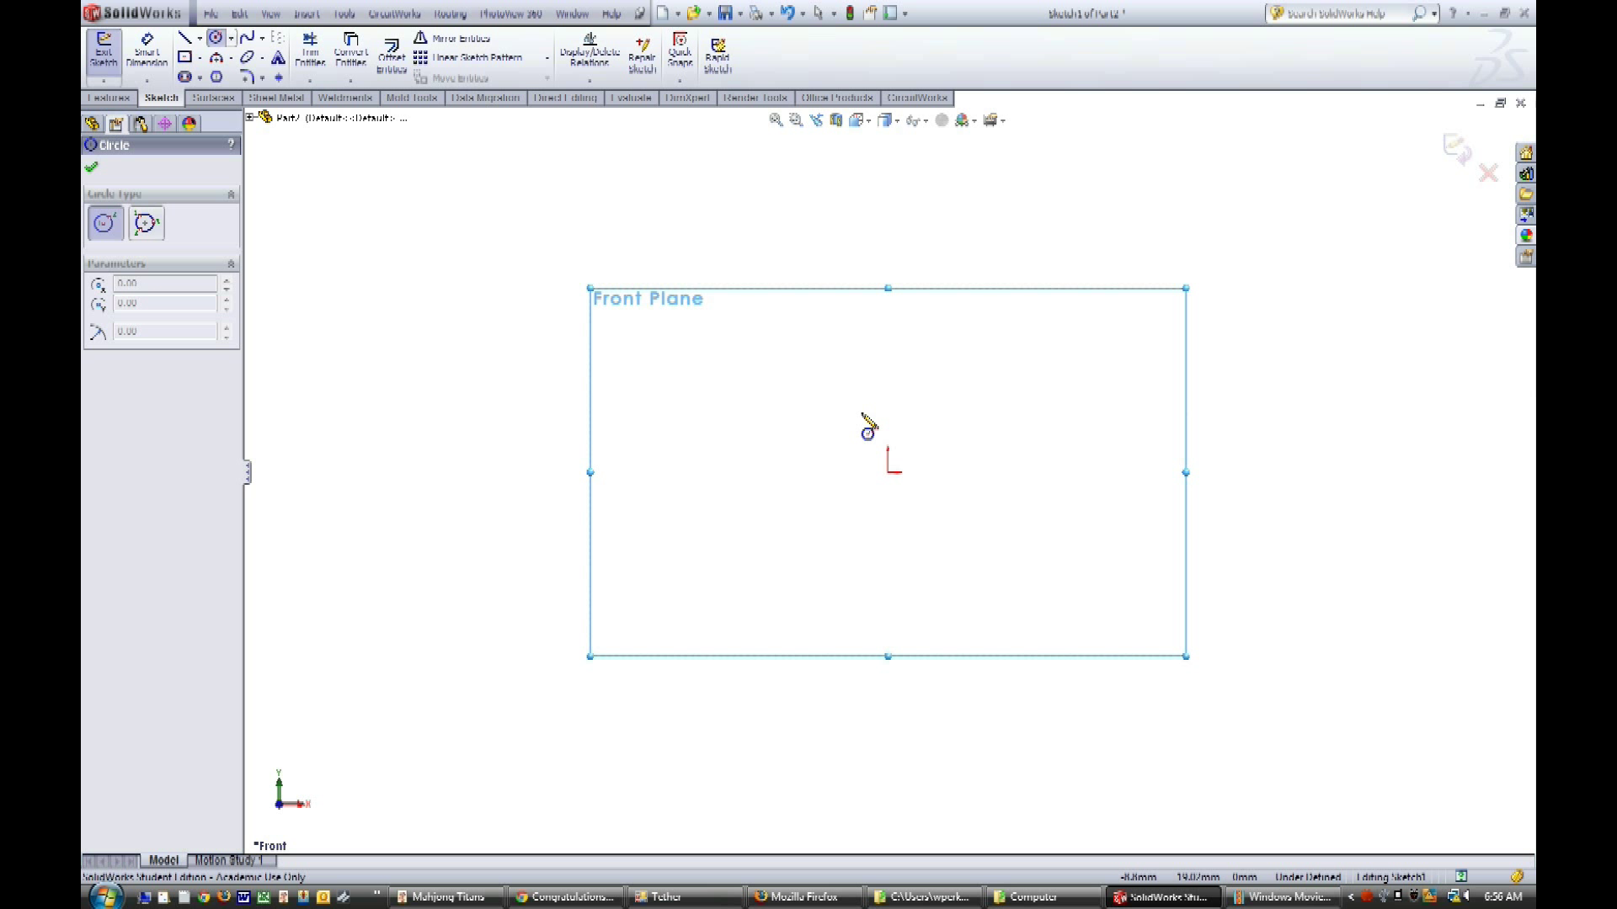
pyautogui.click(891, 472)
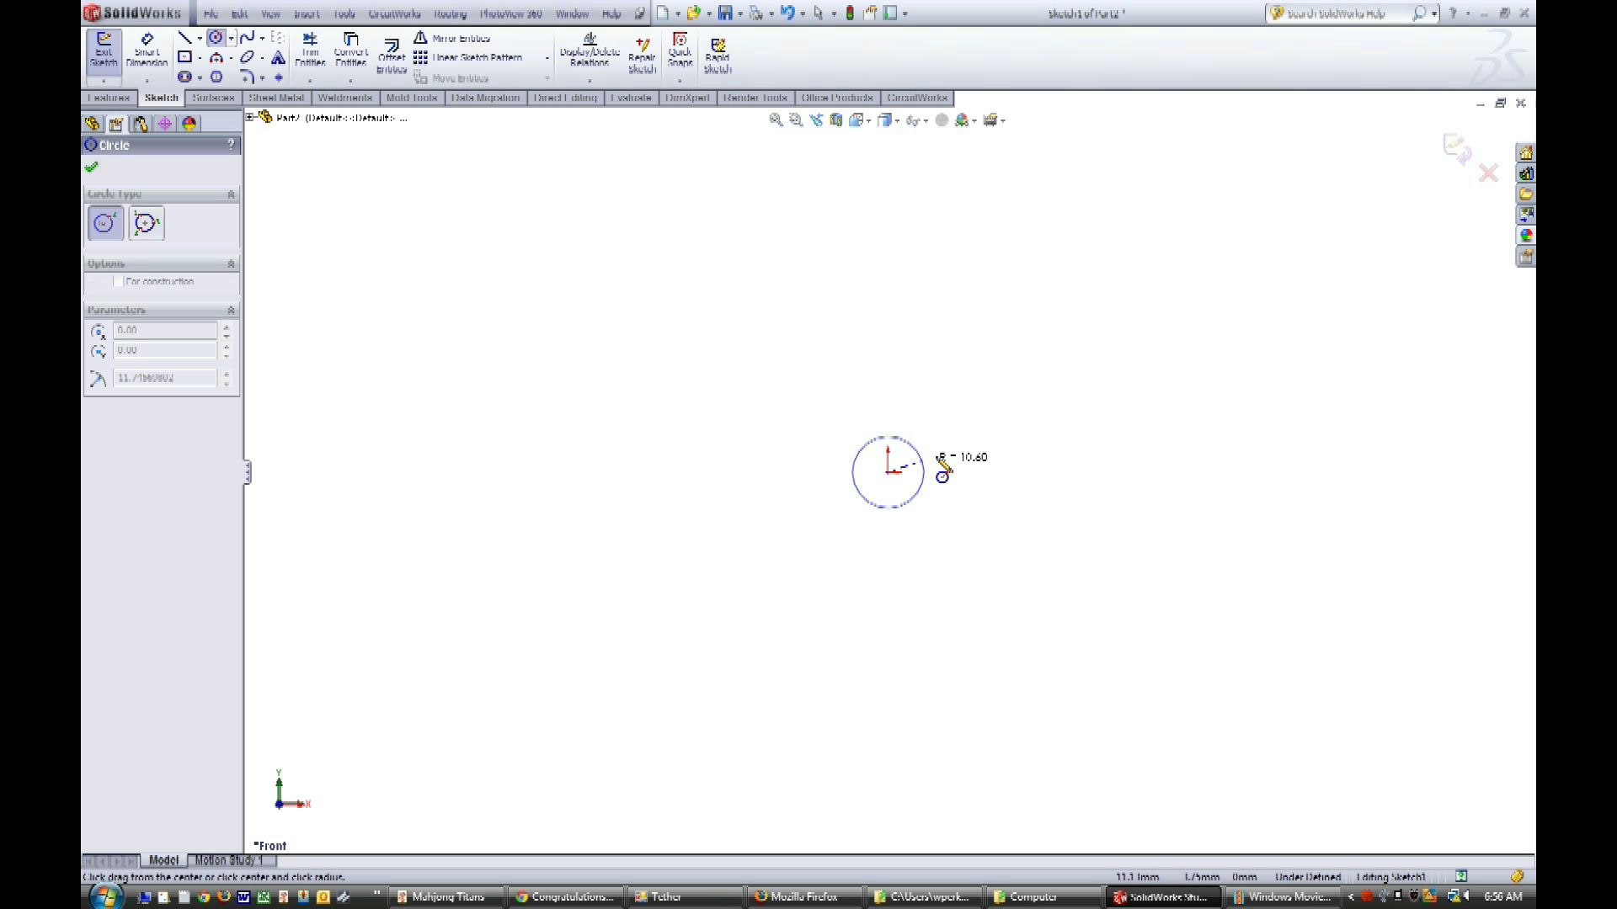
pyautogui.click(1019, 442)
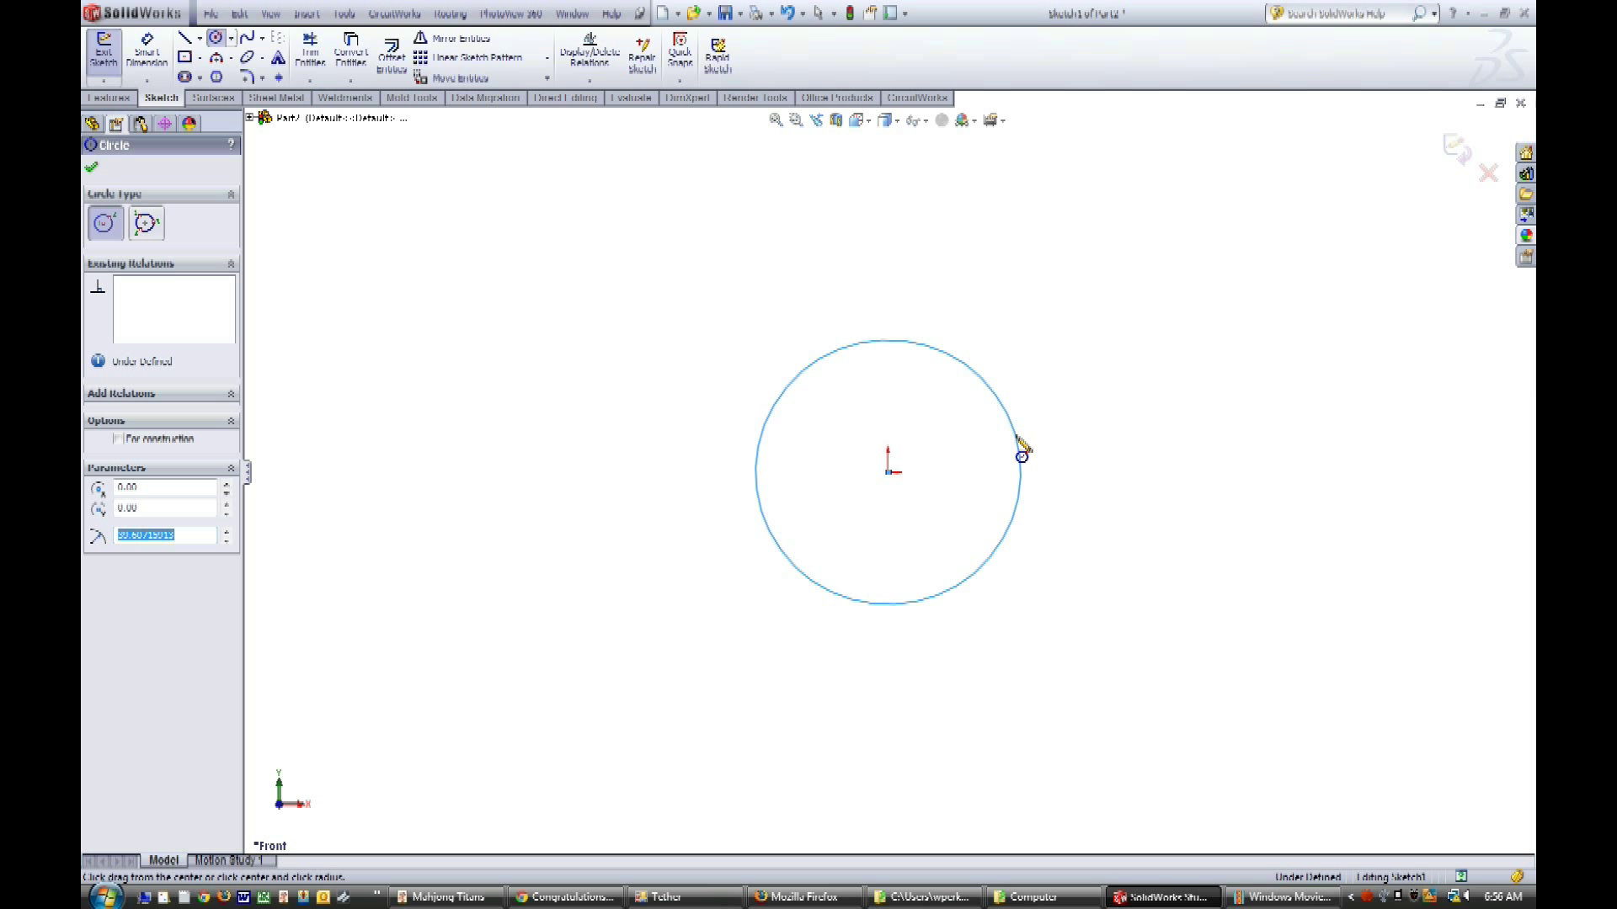
pyautogui.click(149, 61)
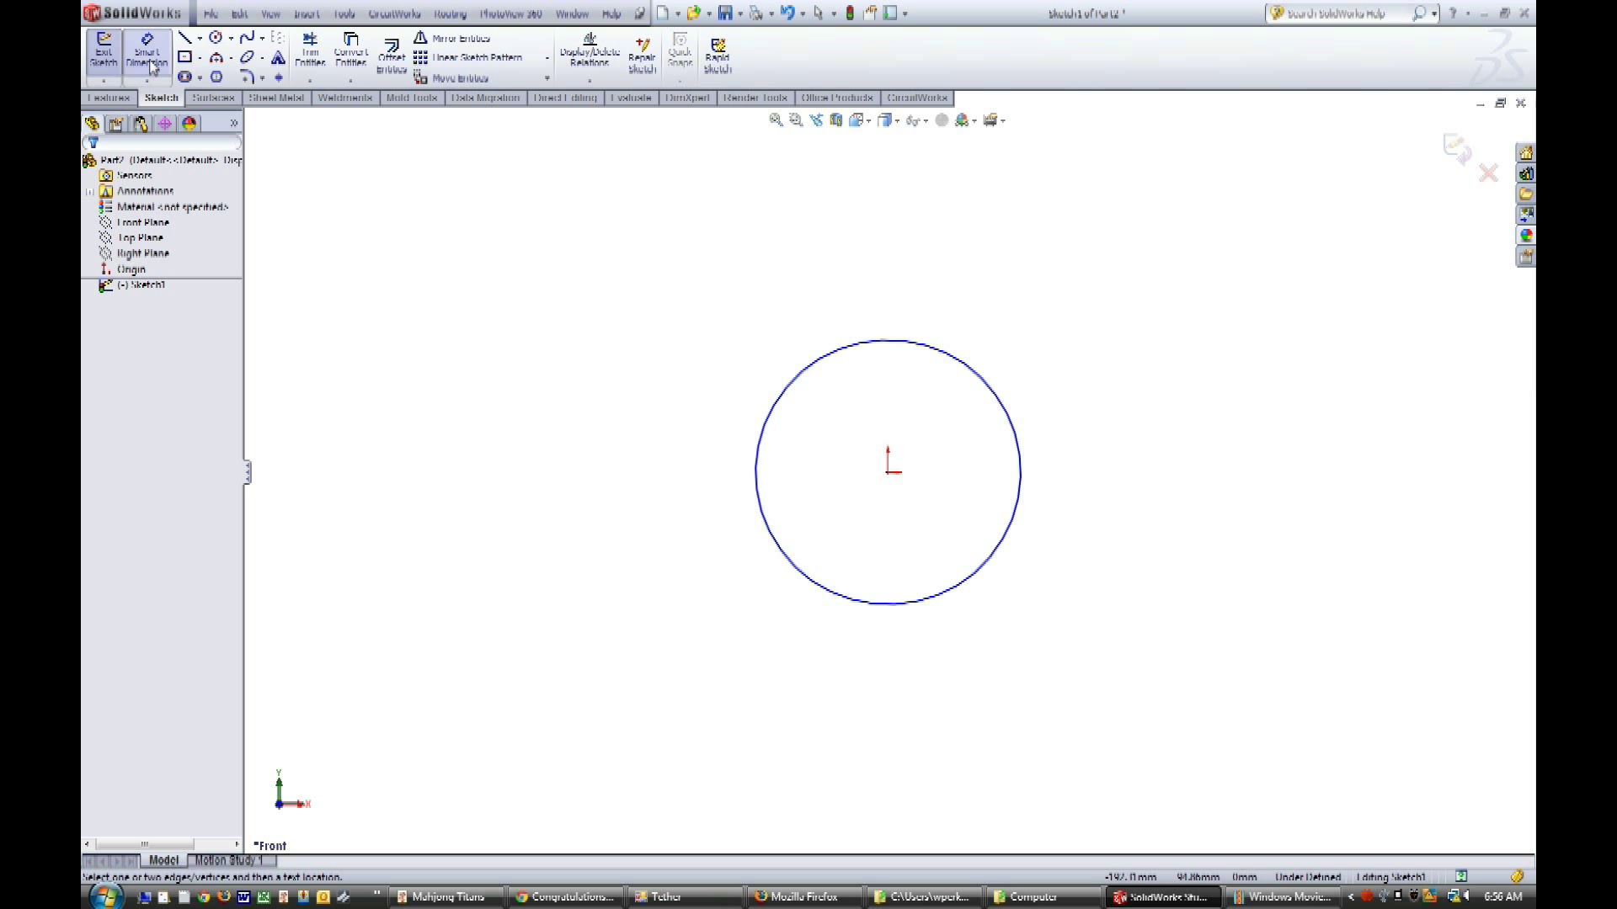
# Step: Dimension the circle's diameter as 100 and accept it
pyautogui.click(954, 358)
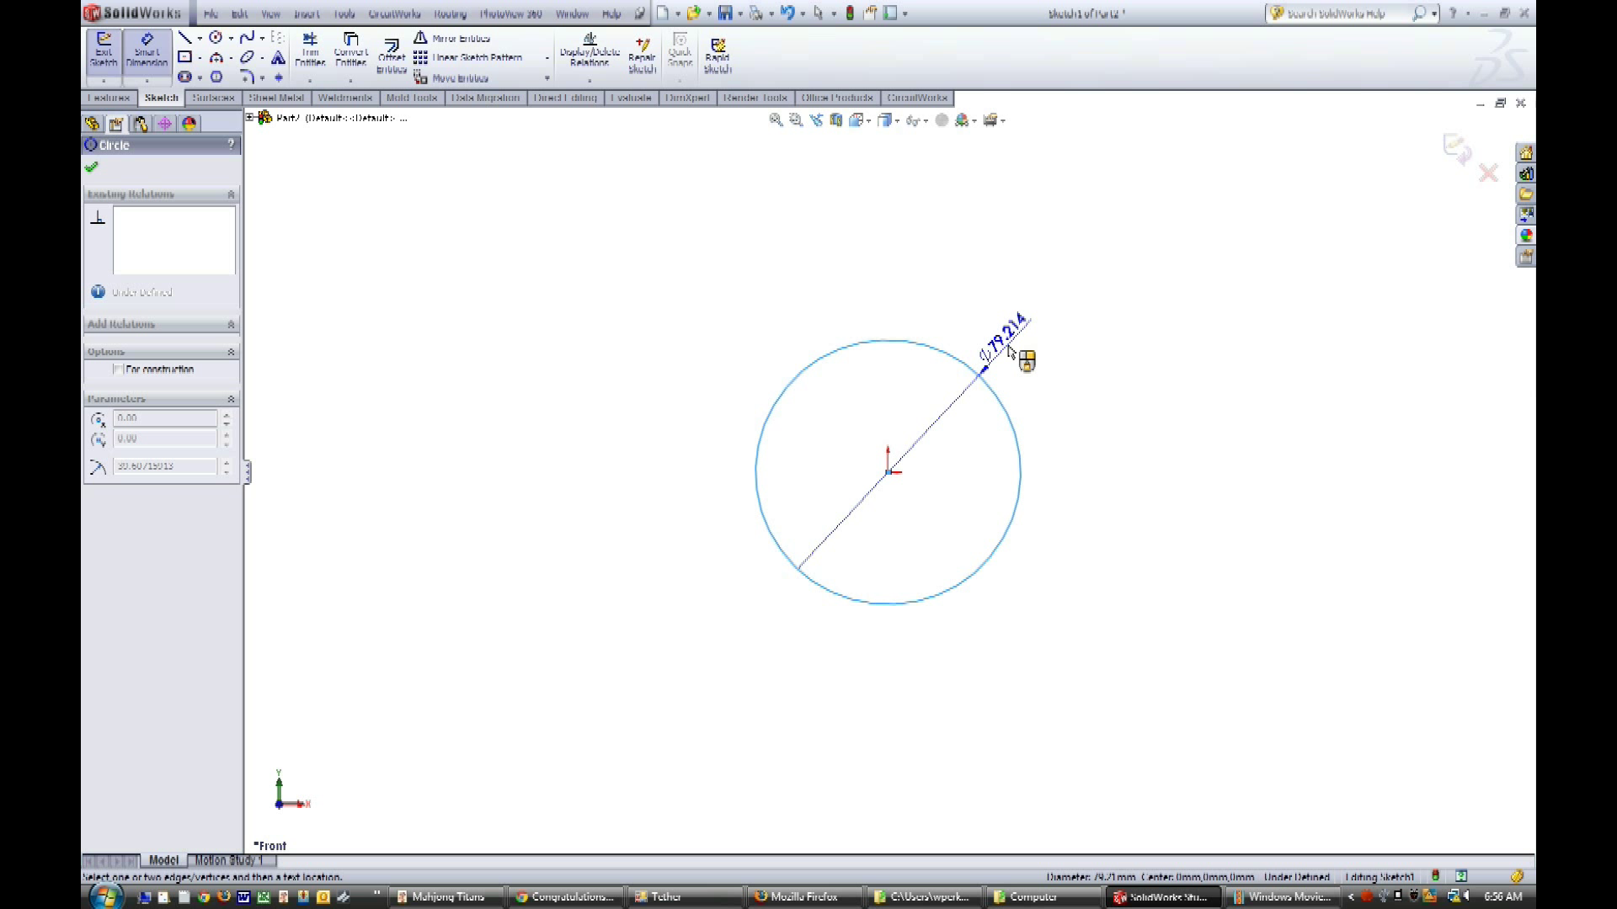
pyautogui.click(1010, 353)
pyautogui.write('100')
pyautogui.press('Return')
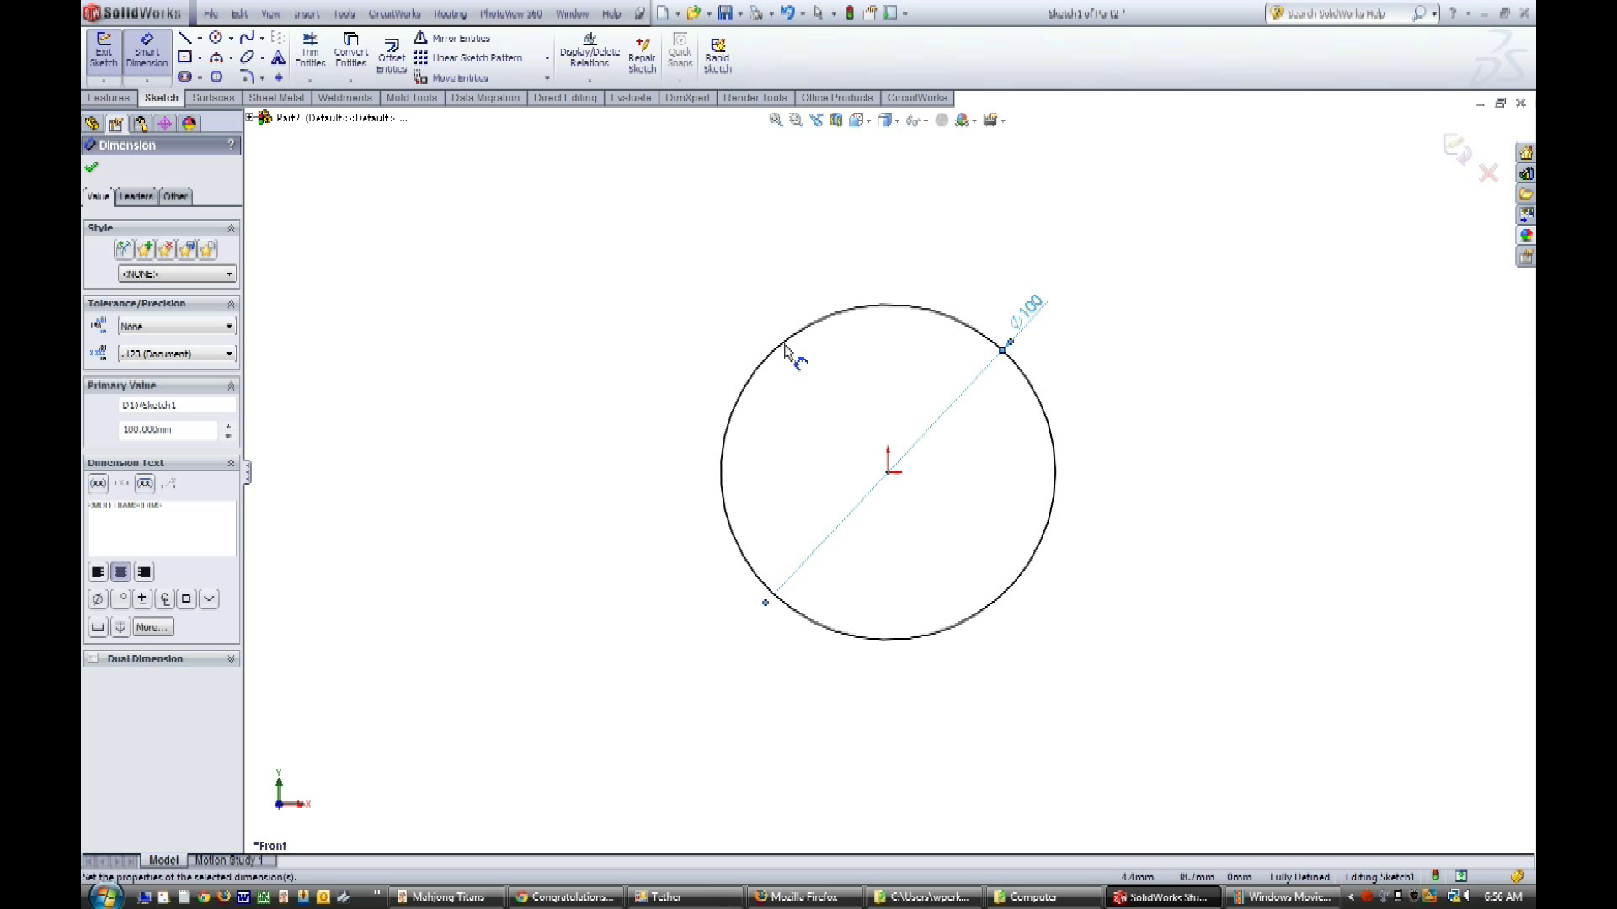
pyautogui.click(91, 172)
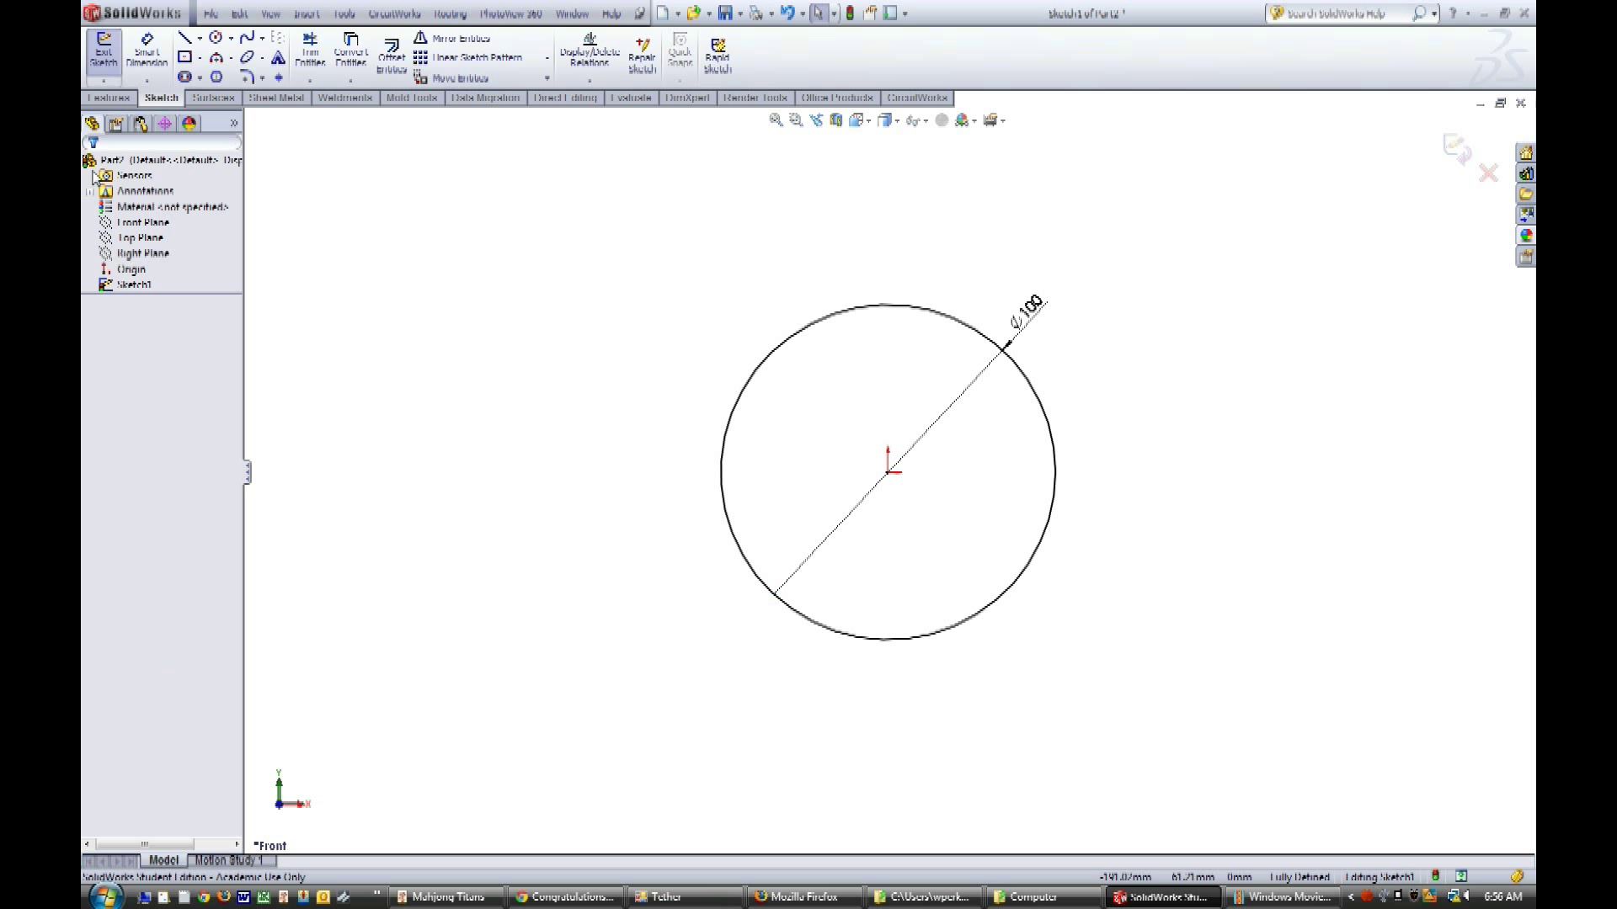
# Step: Close the circle sketch and start a new sketch on the Top Plane, viewed from above
pyautogui.click(103, 54)
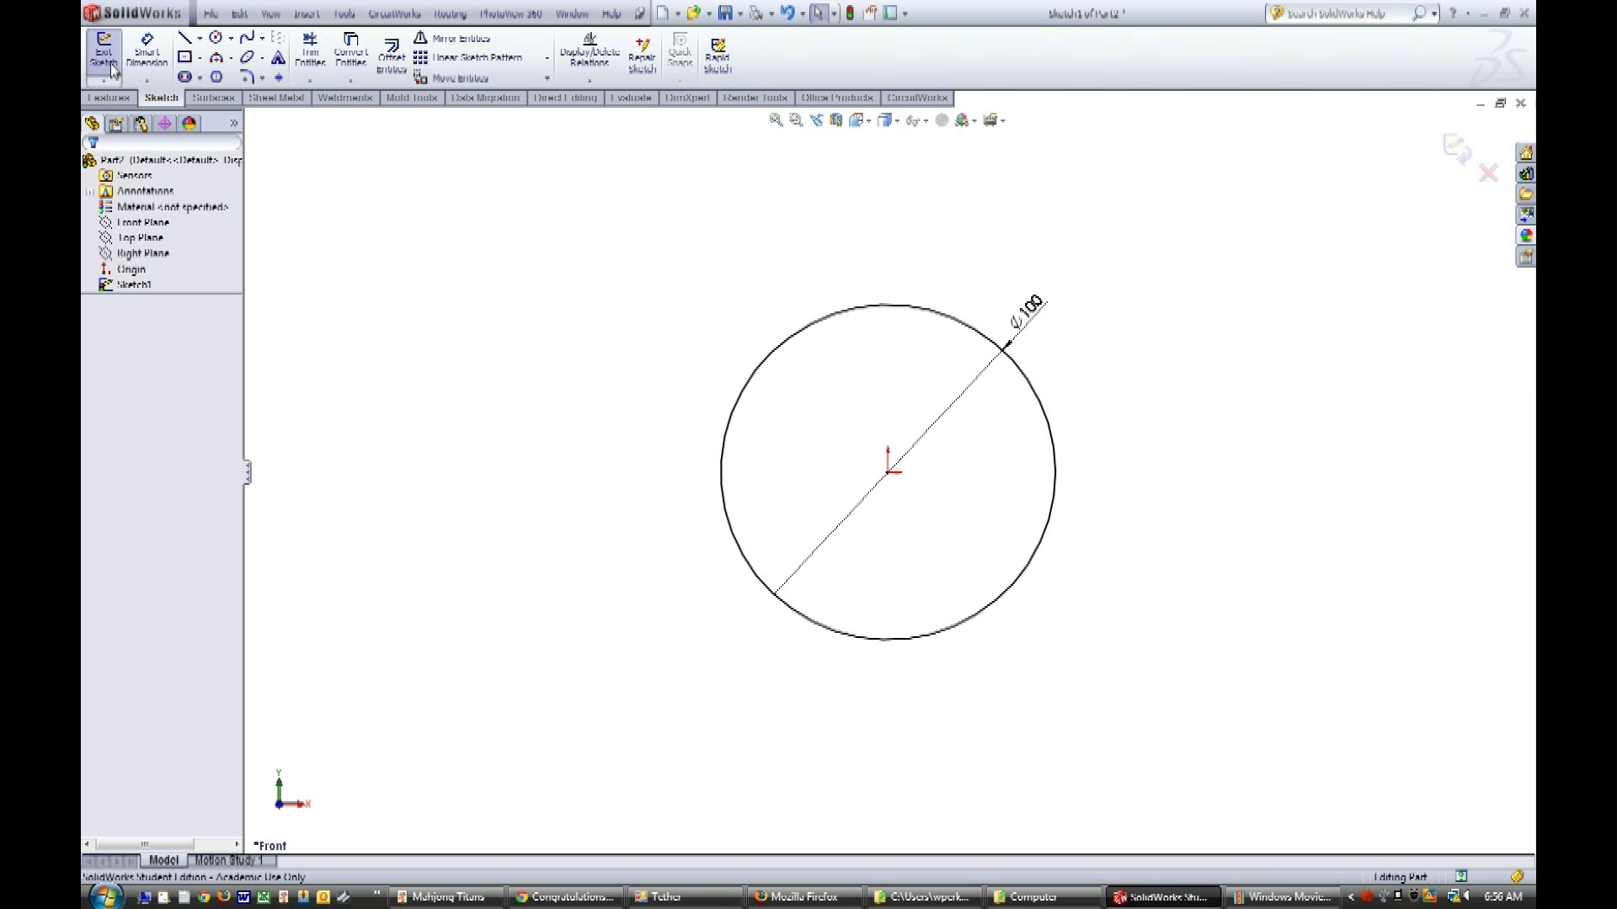
pyautogui.click(154, 247)
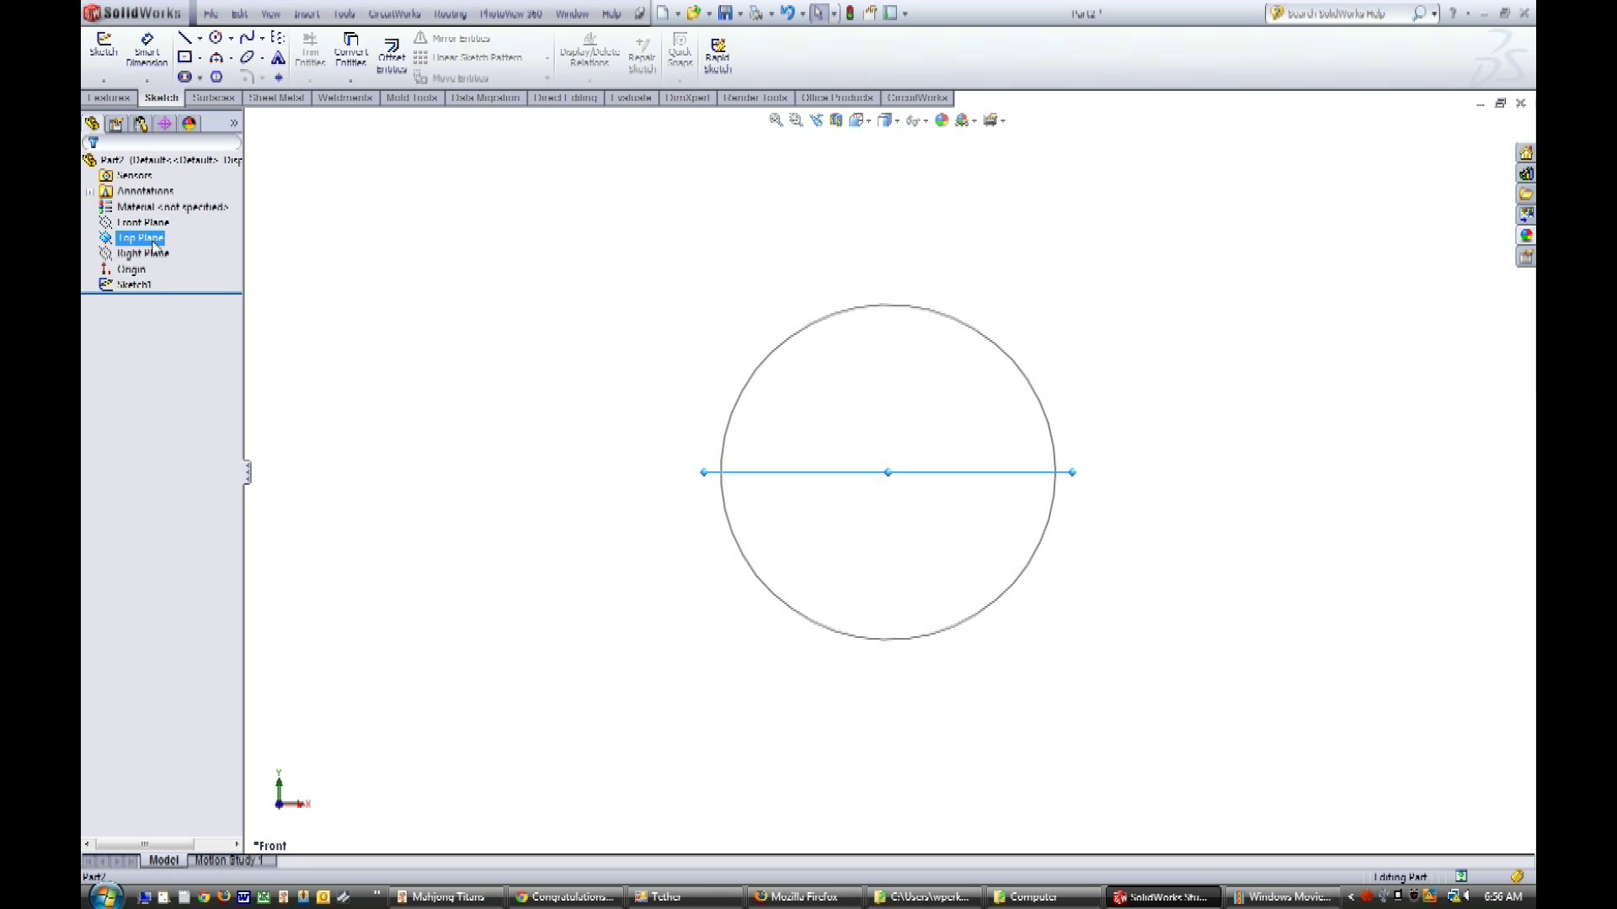
pyautogui.click(224, 217)
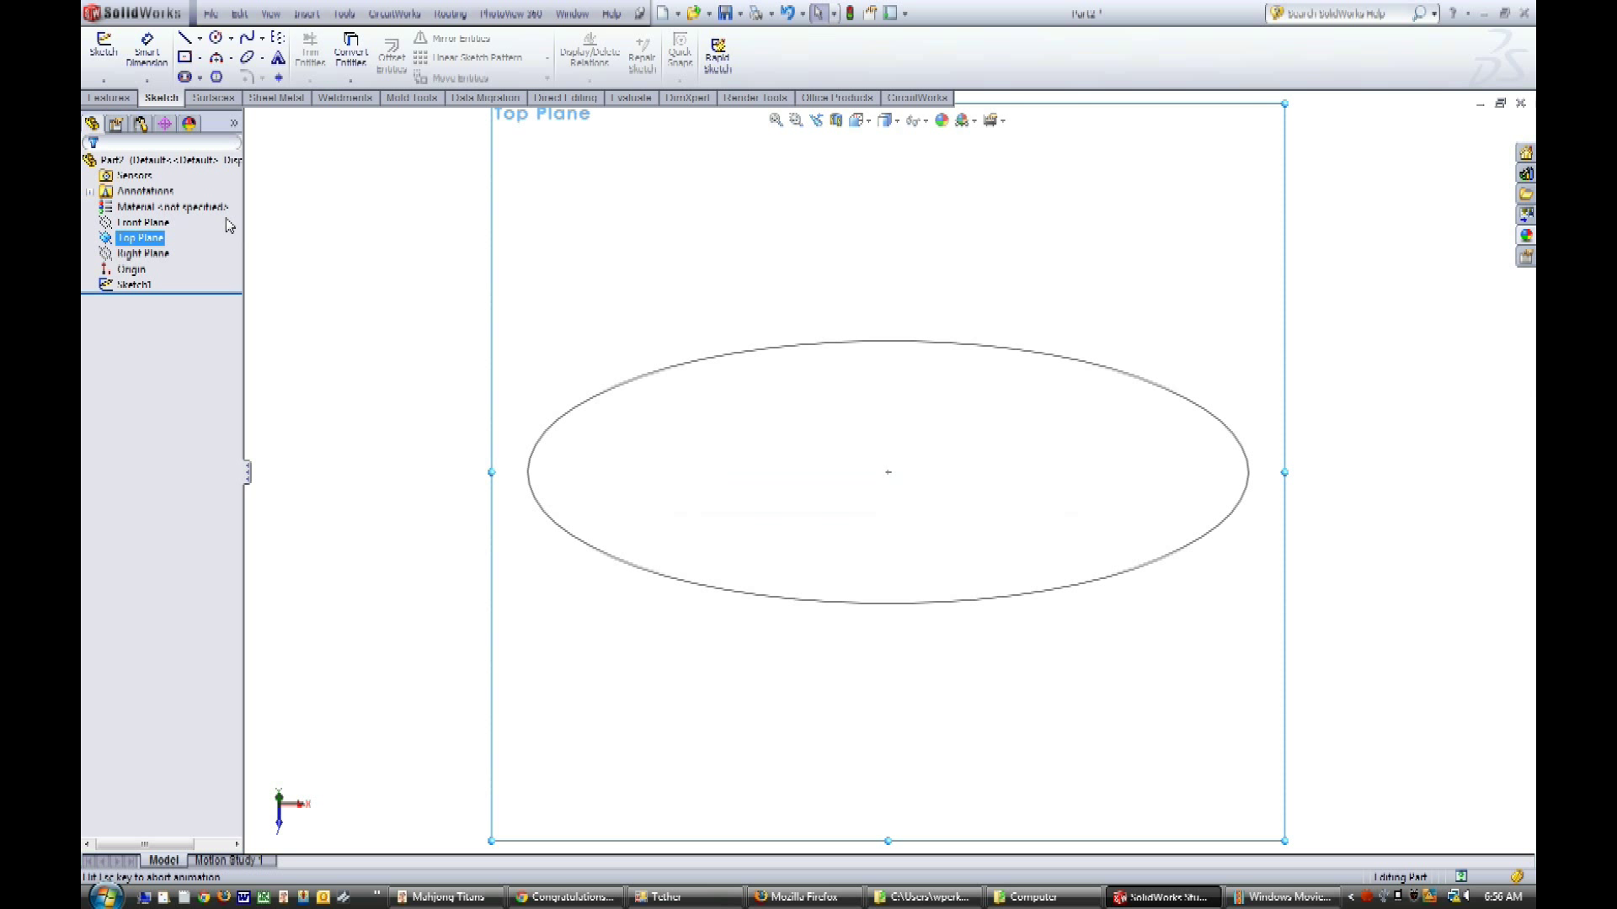
pyautogui.click(104, 48)
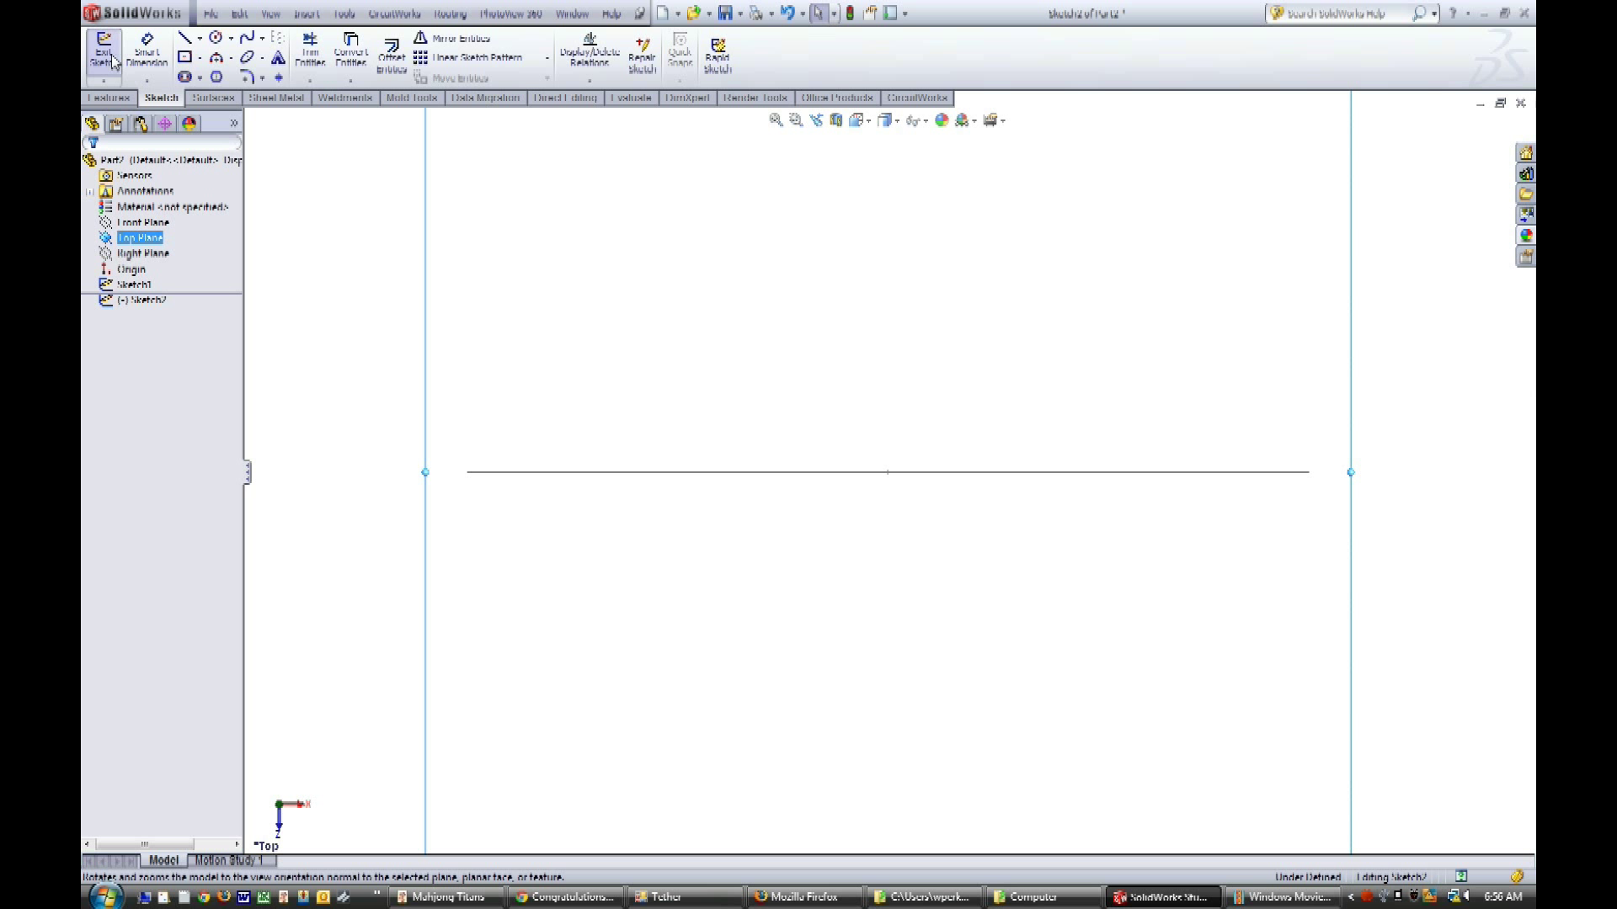
# Step: Draw an ellipse centred to the left of the origin
pyautogui.click(249, 61)
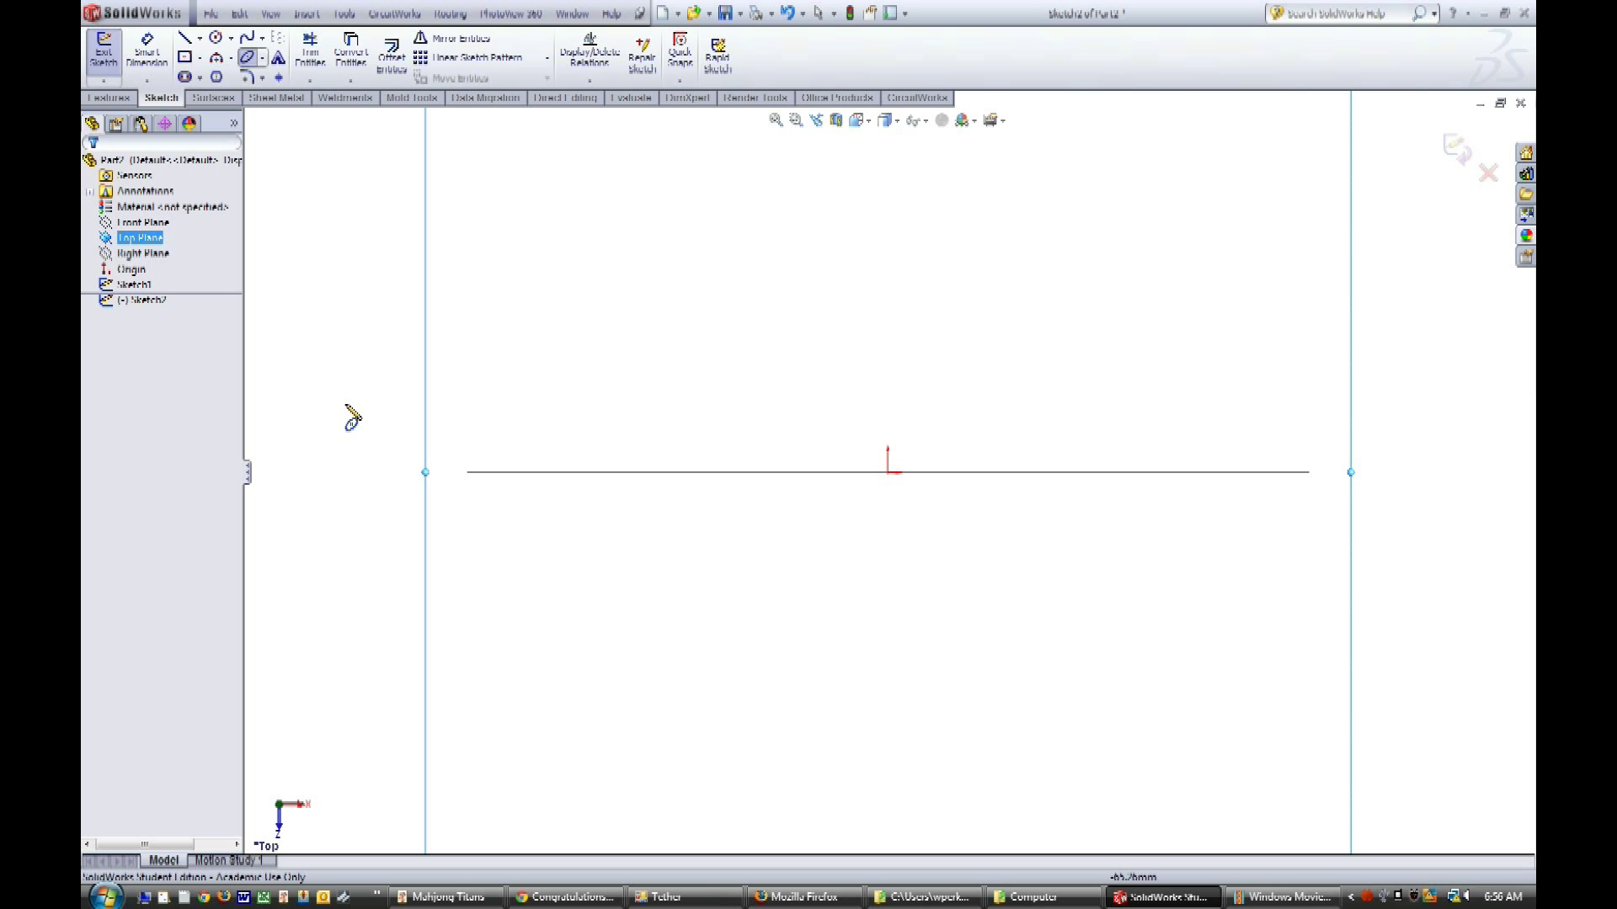
pyautogui.click(522, 385)
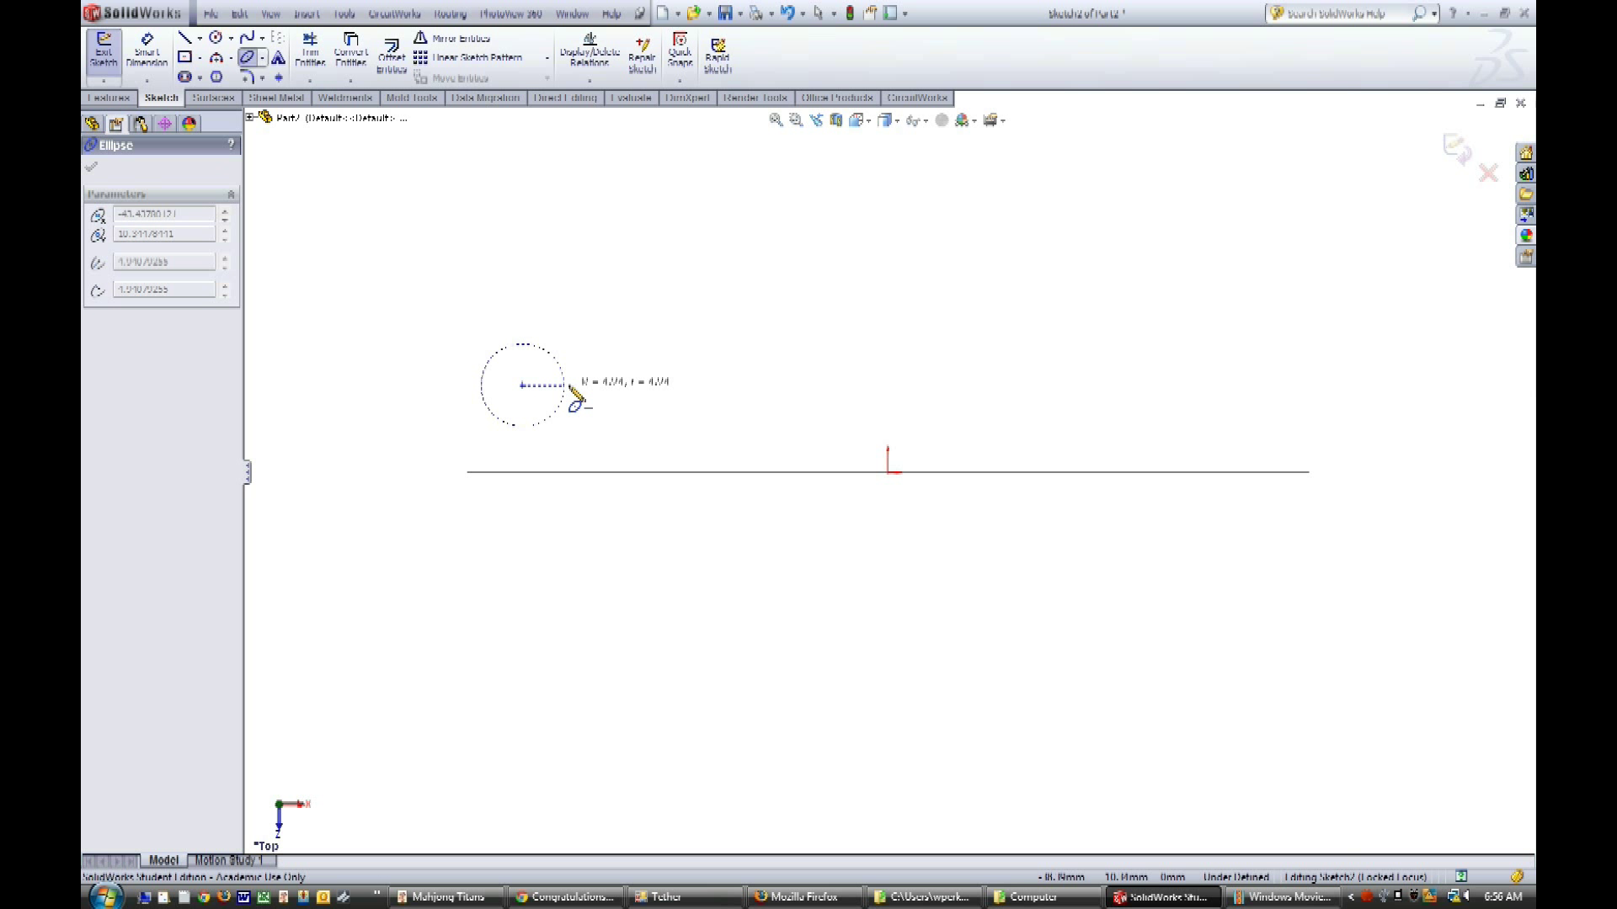
pyautogui.click(588, 391)
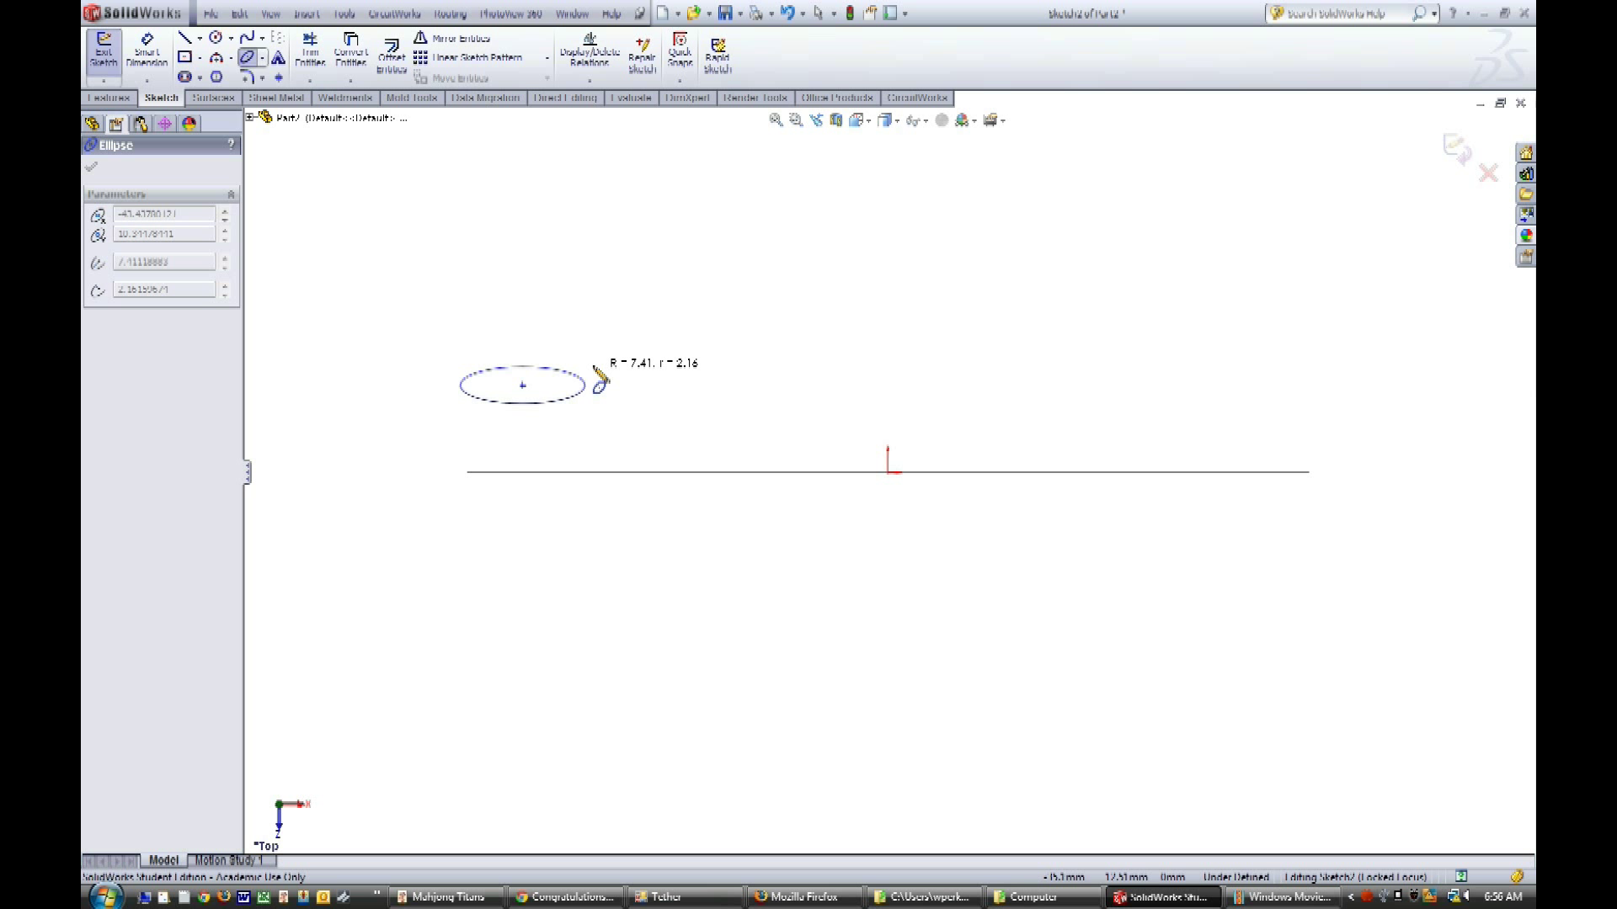
pyautogui.click(589, 357)
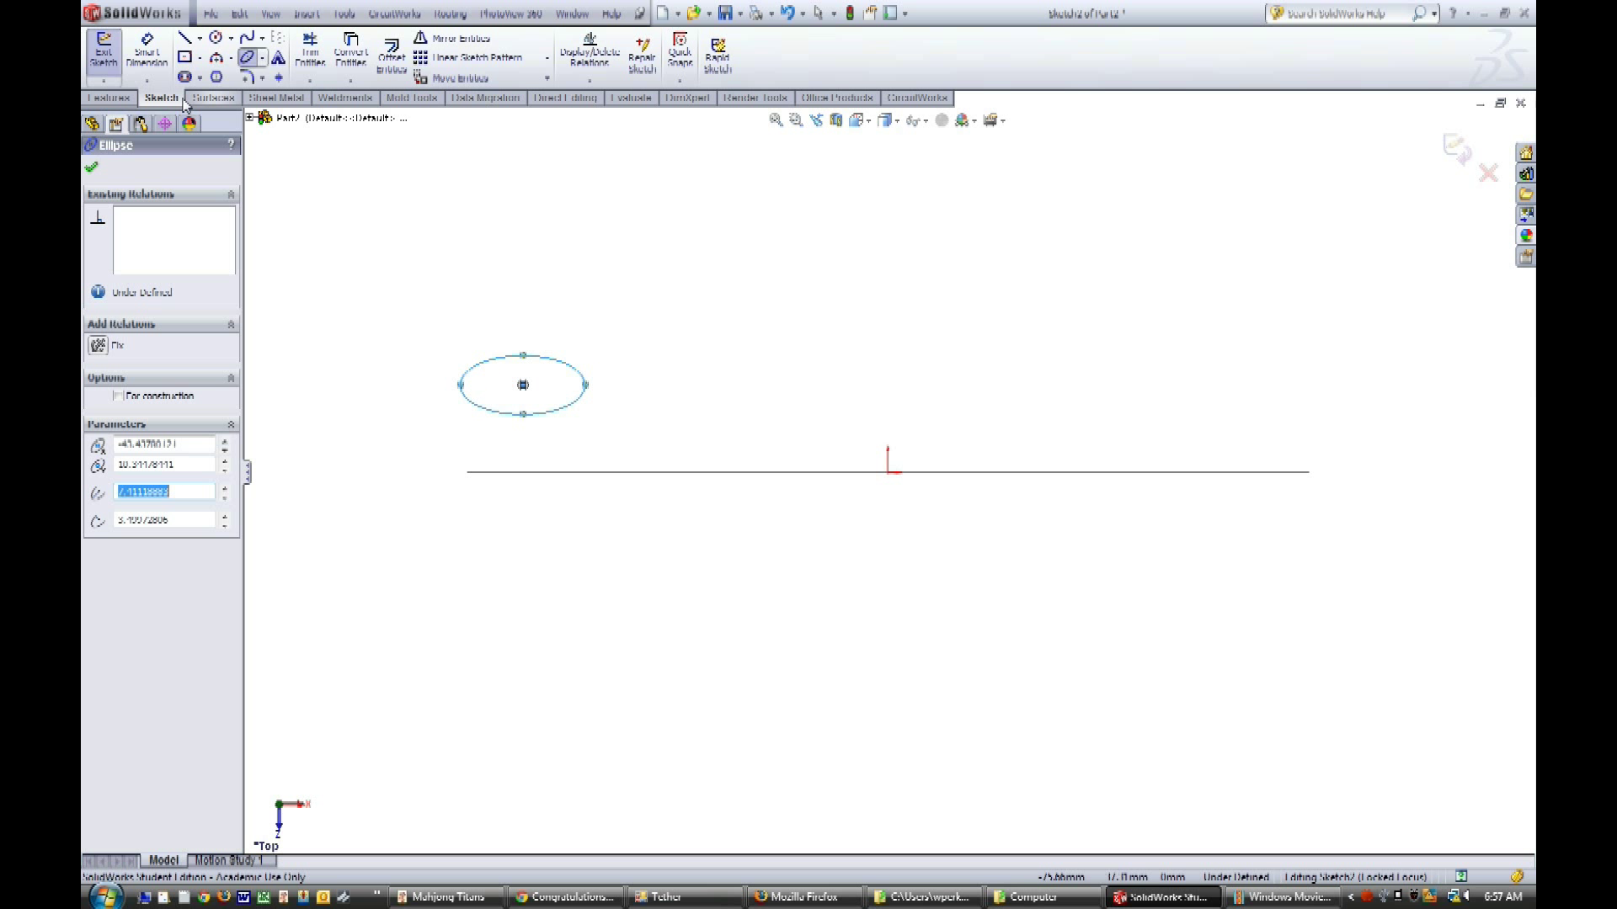
pyautogui.click(147, 50)
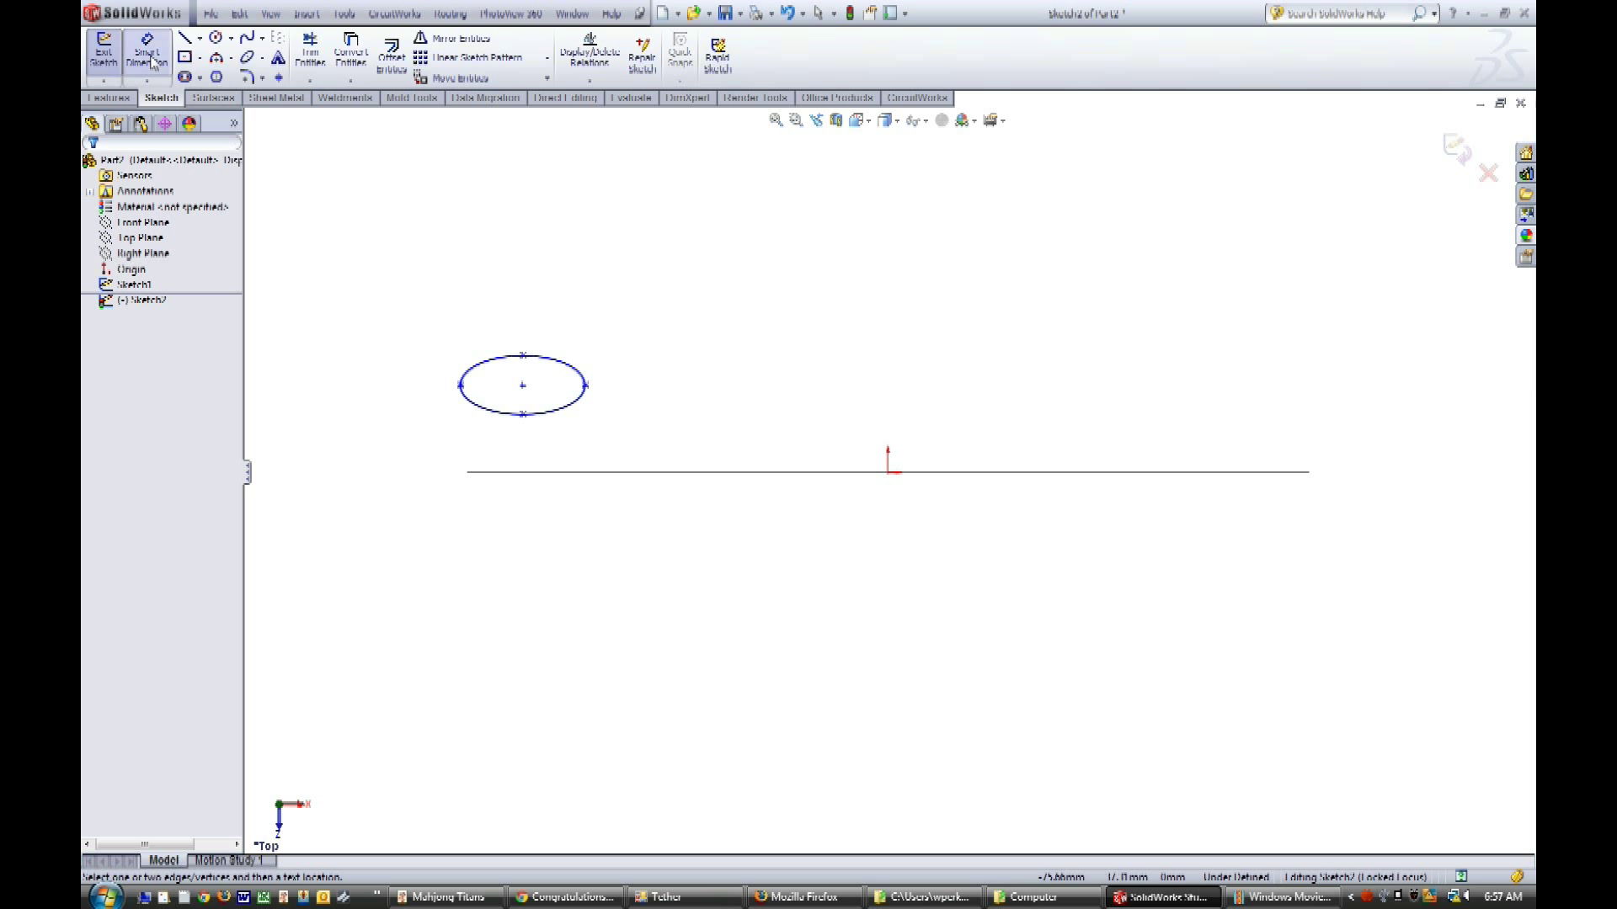
# Step: Dimension the ellipse vertices: width 15 and height 10
pyautogui.click(463, 389)
pyautogui.click(586, 383)
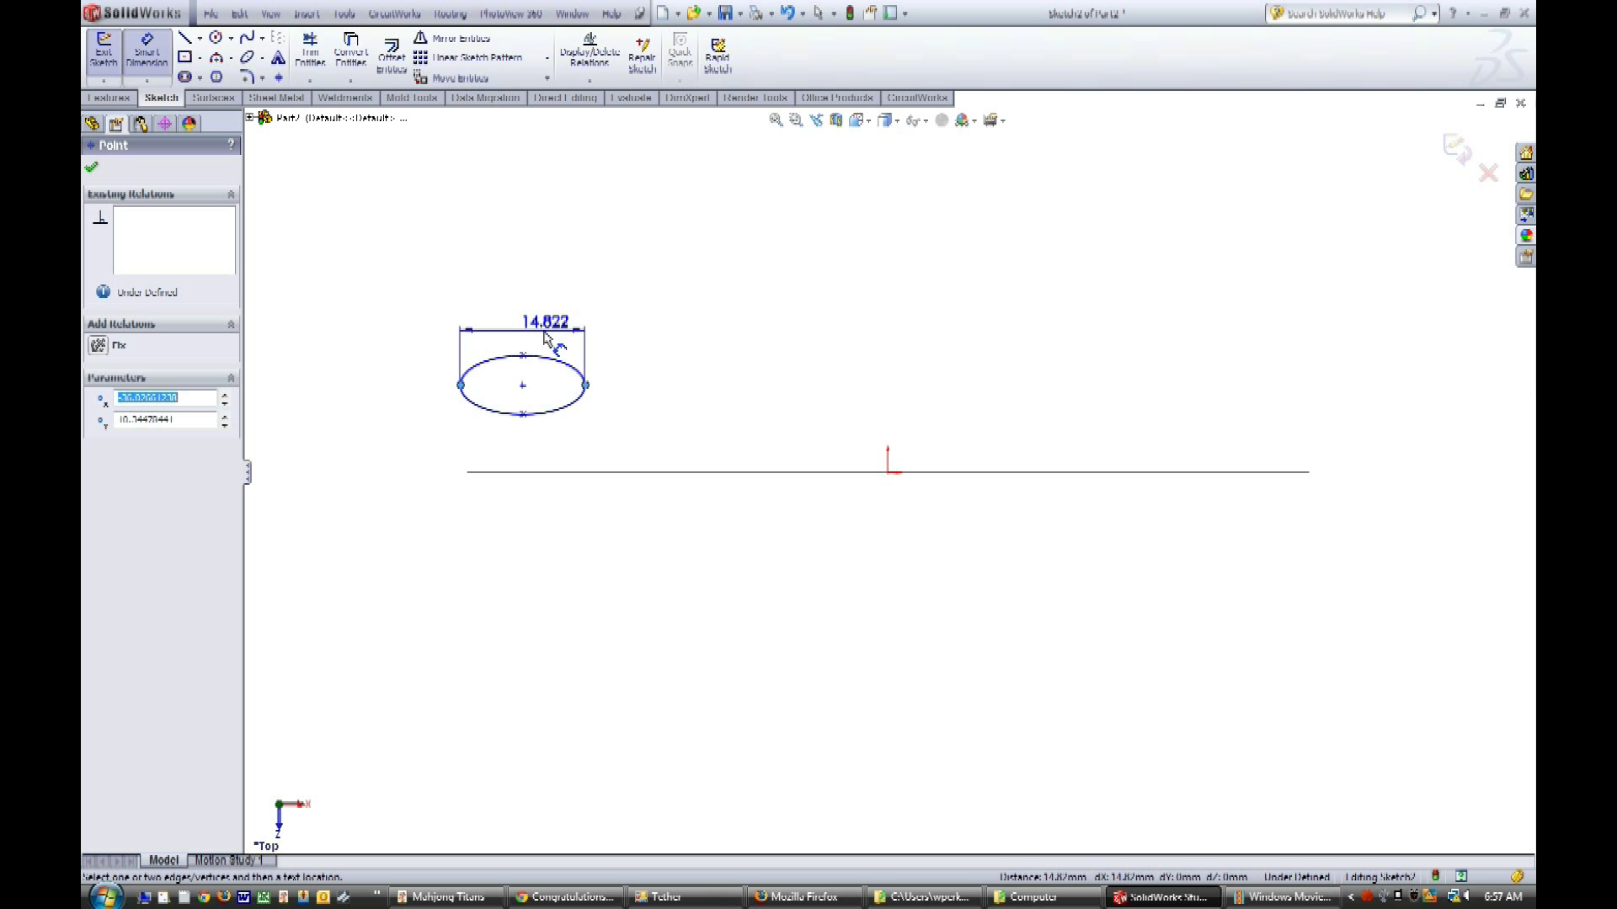
pyautogui.click(528, 330)
pyautogui.write('15')
pyautogui.press('Return')
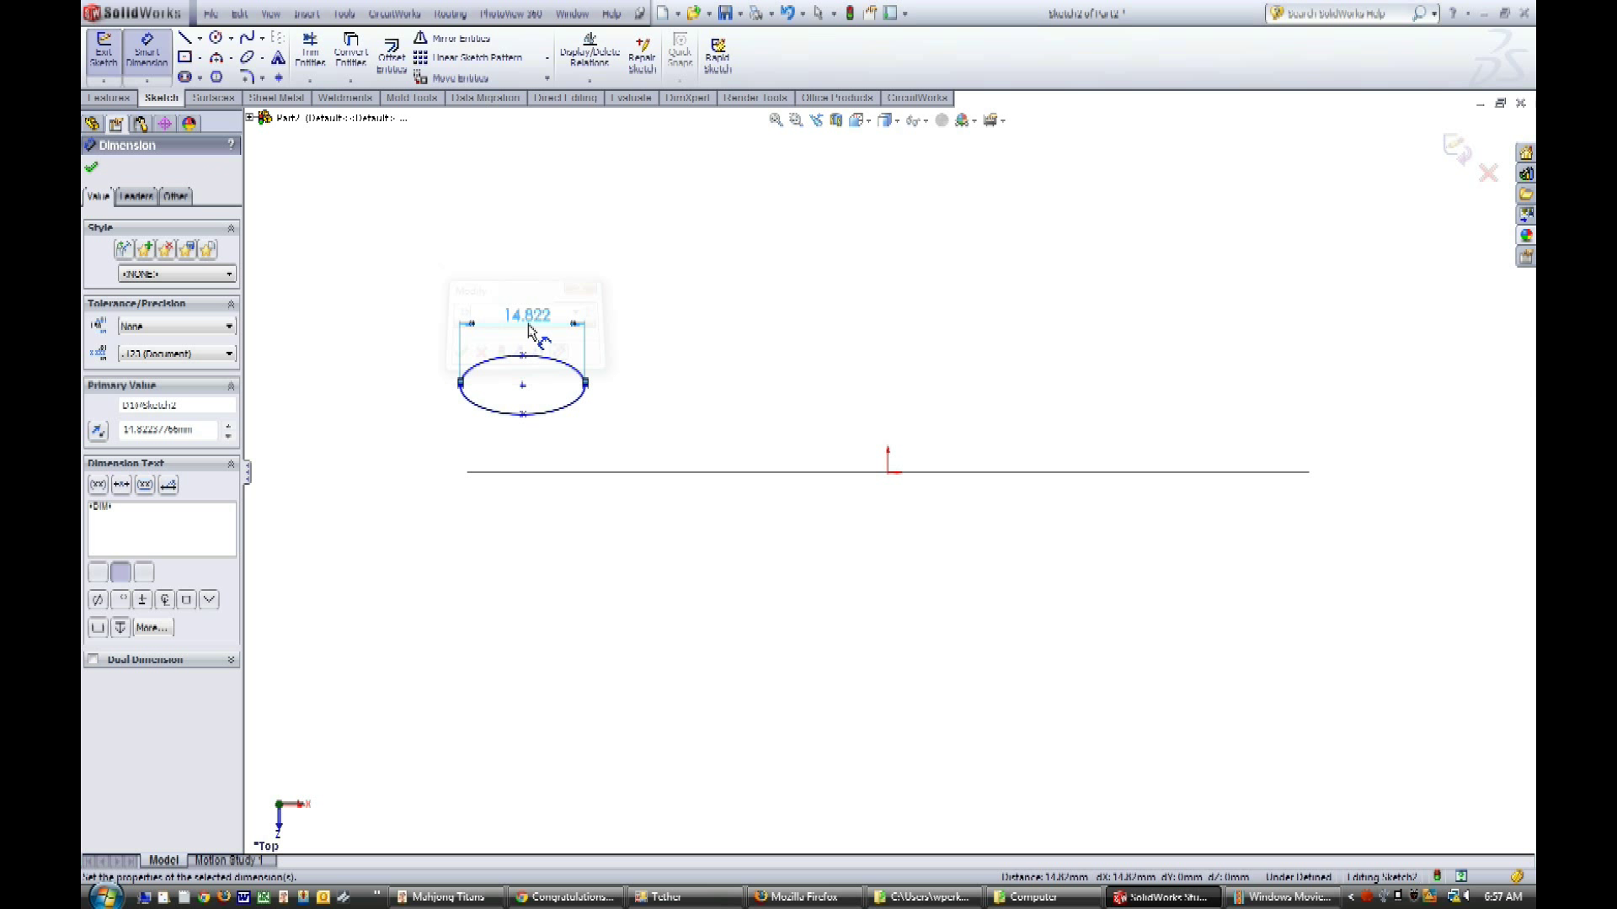
pyautogui.click(523, 358)
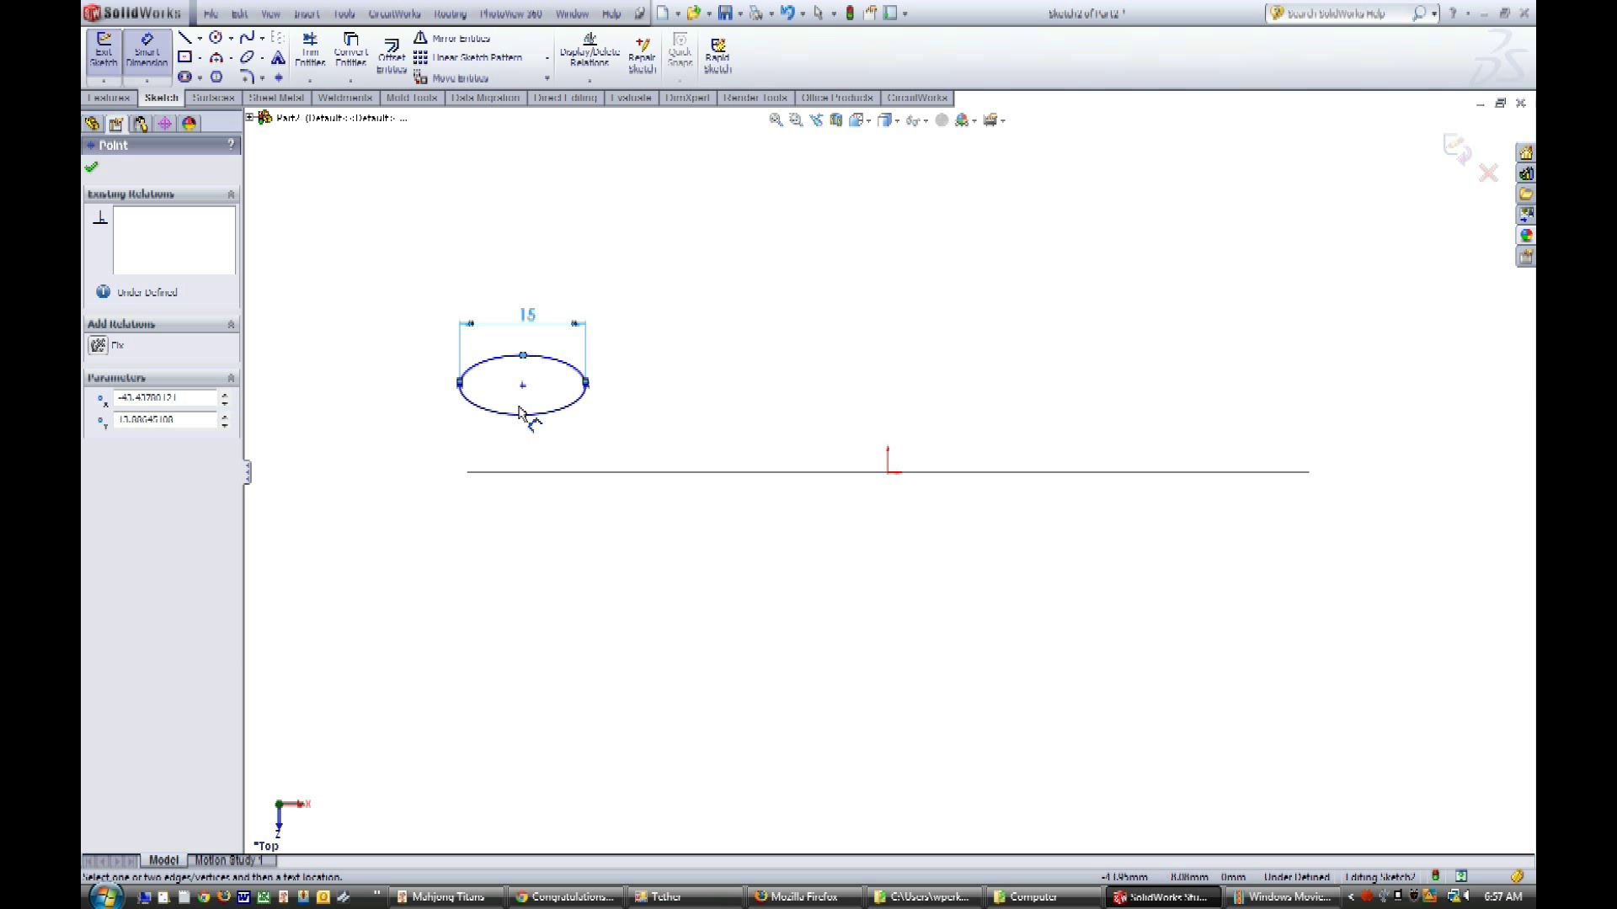
pyautogui.click(523, 415)
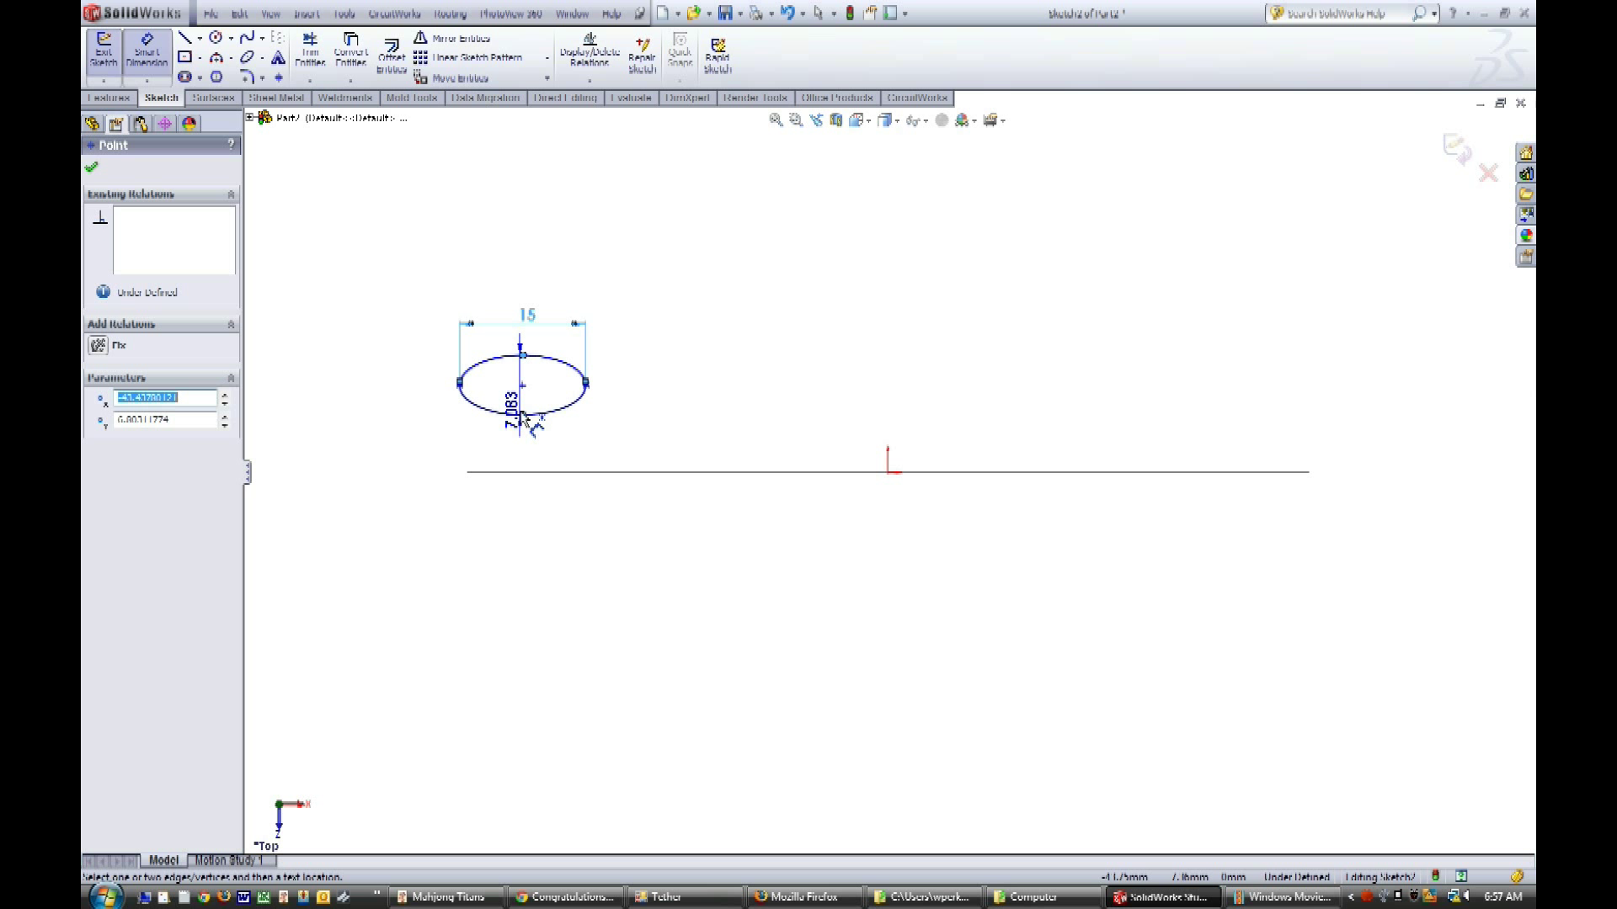
pyautogui.click(421, 393)
pyautogui.write('10')
pyautogui.press('Return')
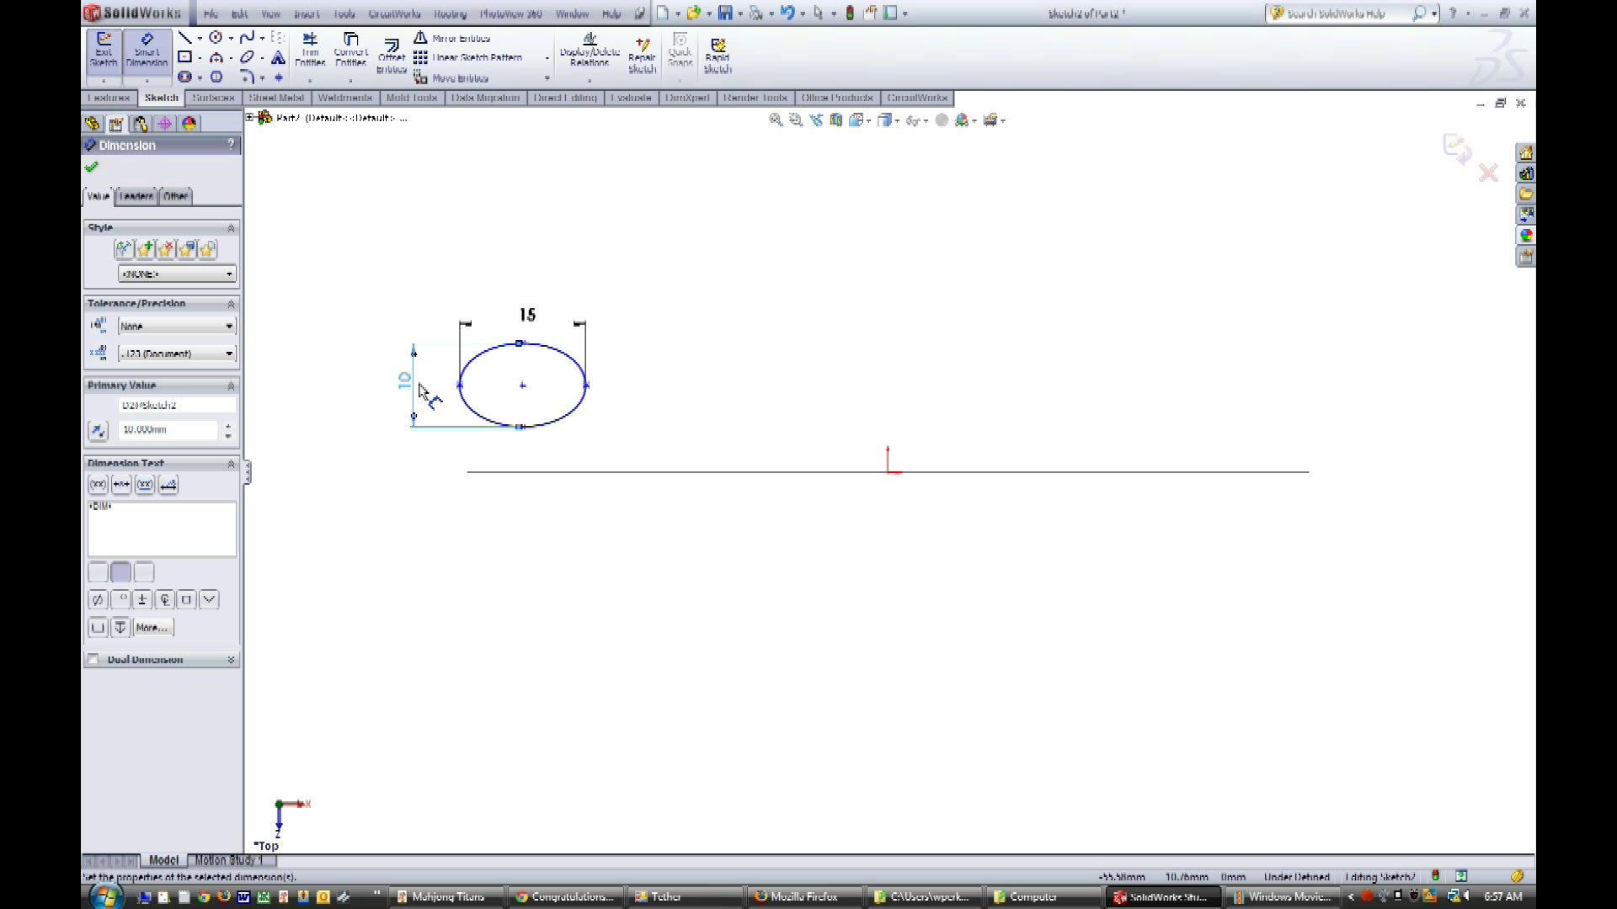
pyautogui.click(91, 166)
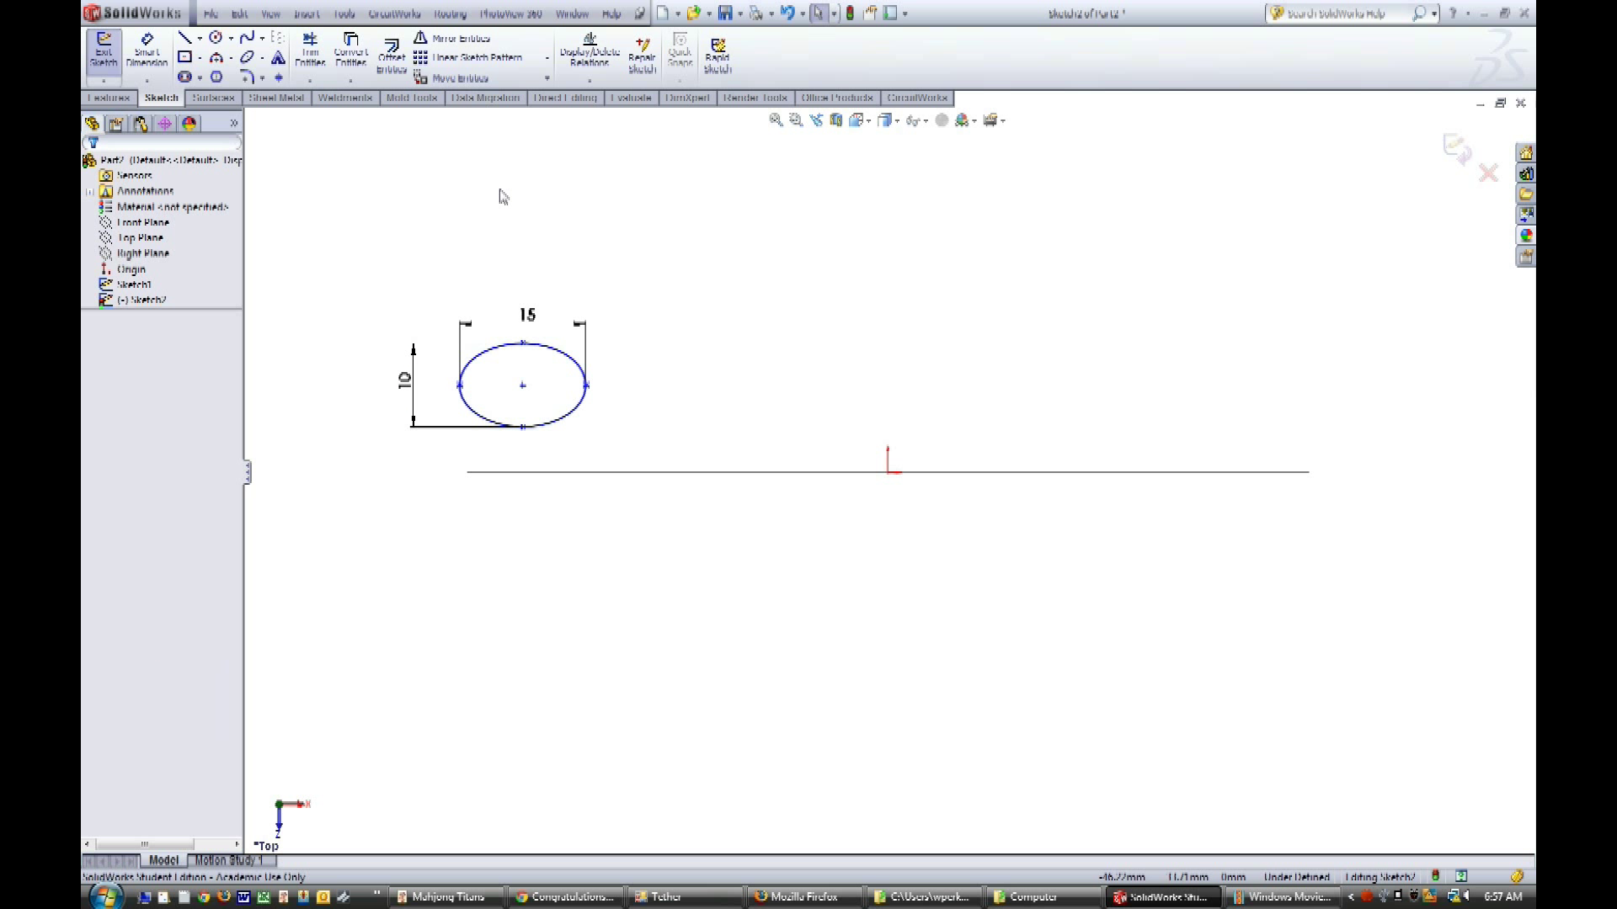
# Step: Add a Horizontal relation to the ellipse's left vertex, centre and right vertex
pyautogui.click(588, 79)
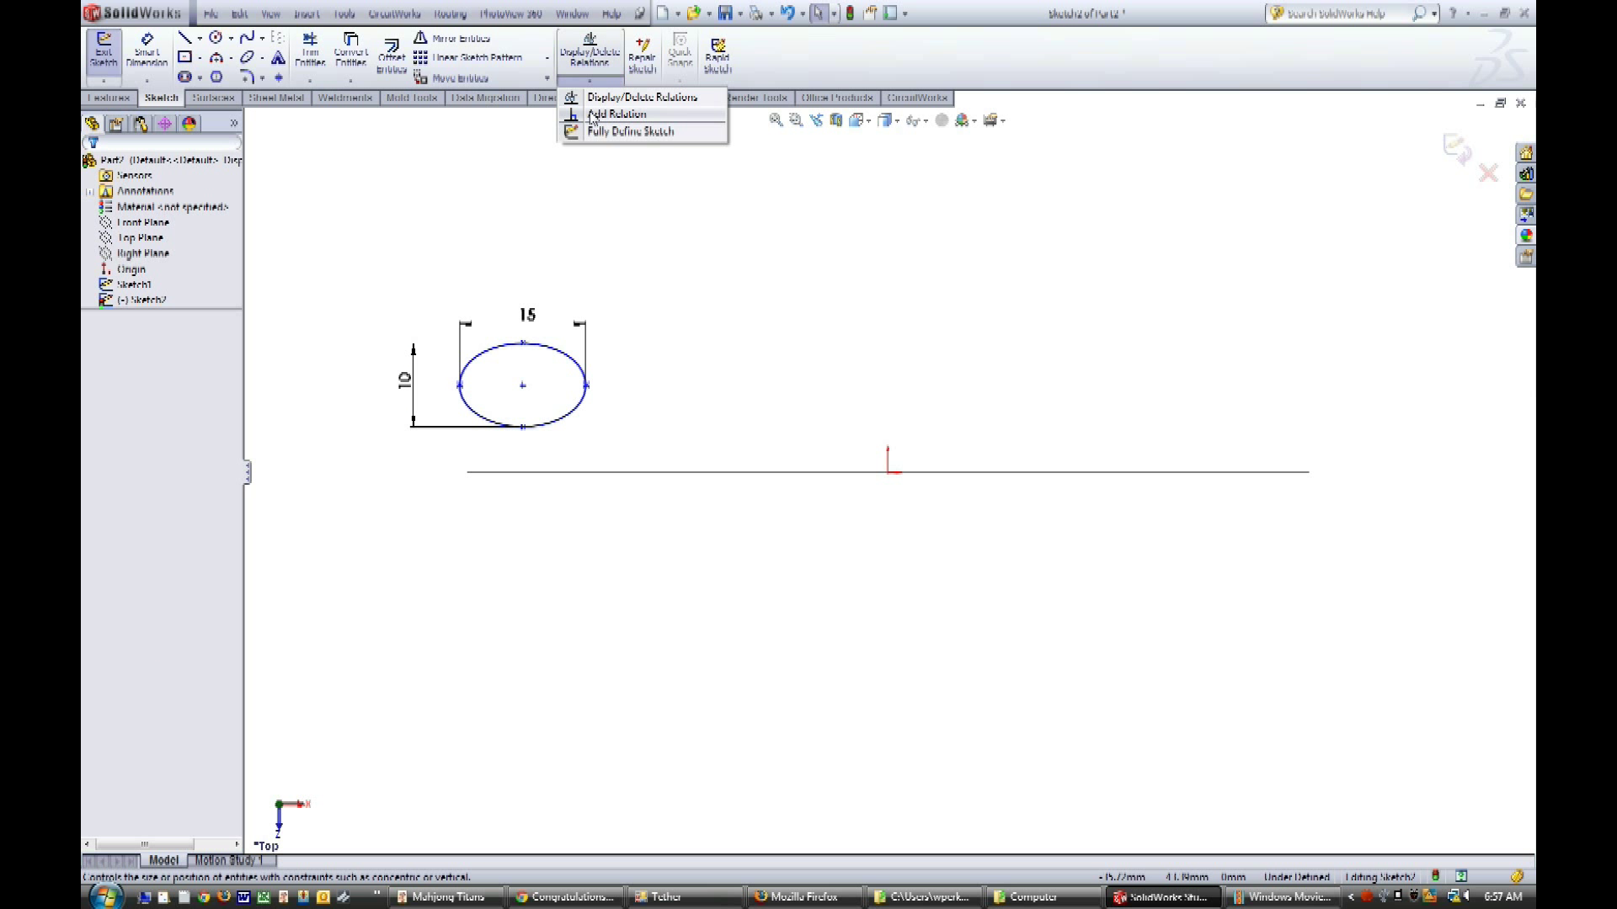
pyautogui.click(593, 118)
pyautogui.click(460, 385)
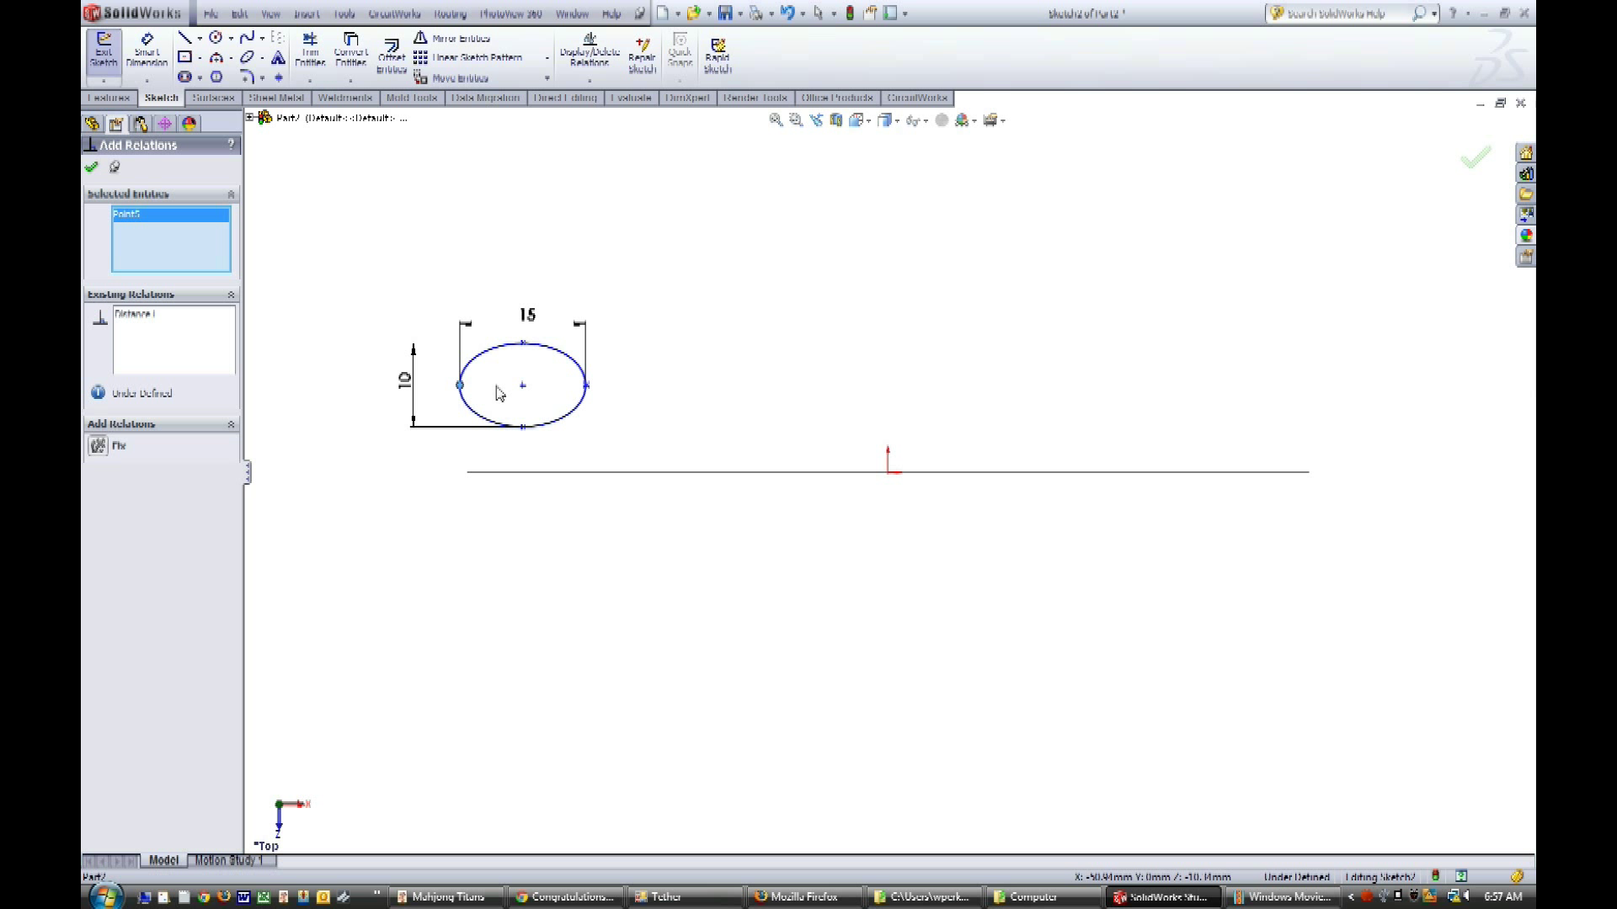
pyautogui.click(523, 386)
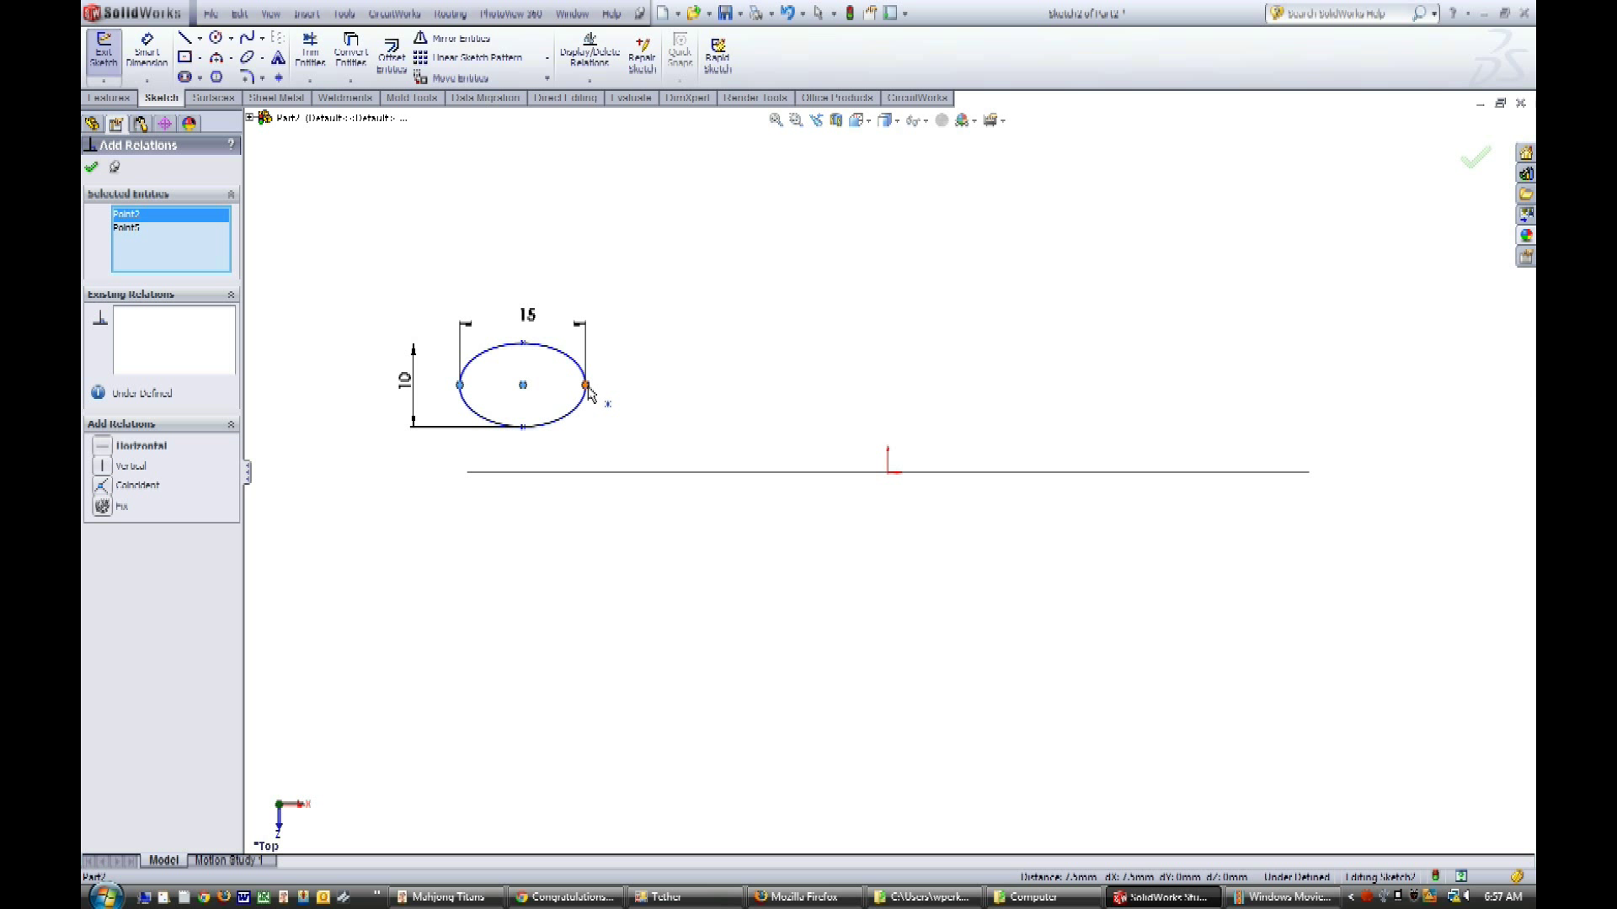
pyautogui.click(587, 390)
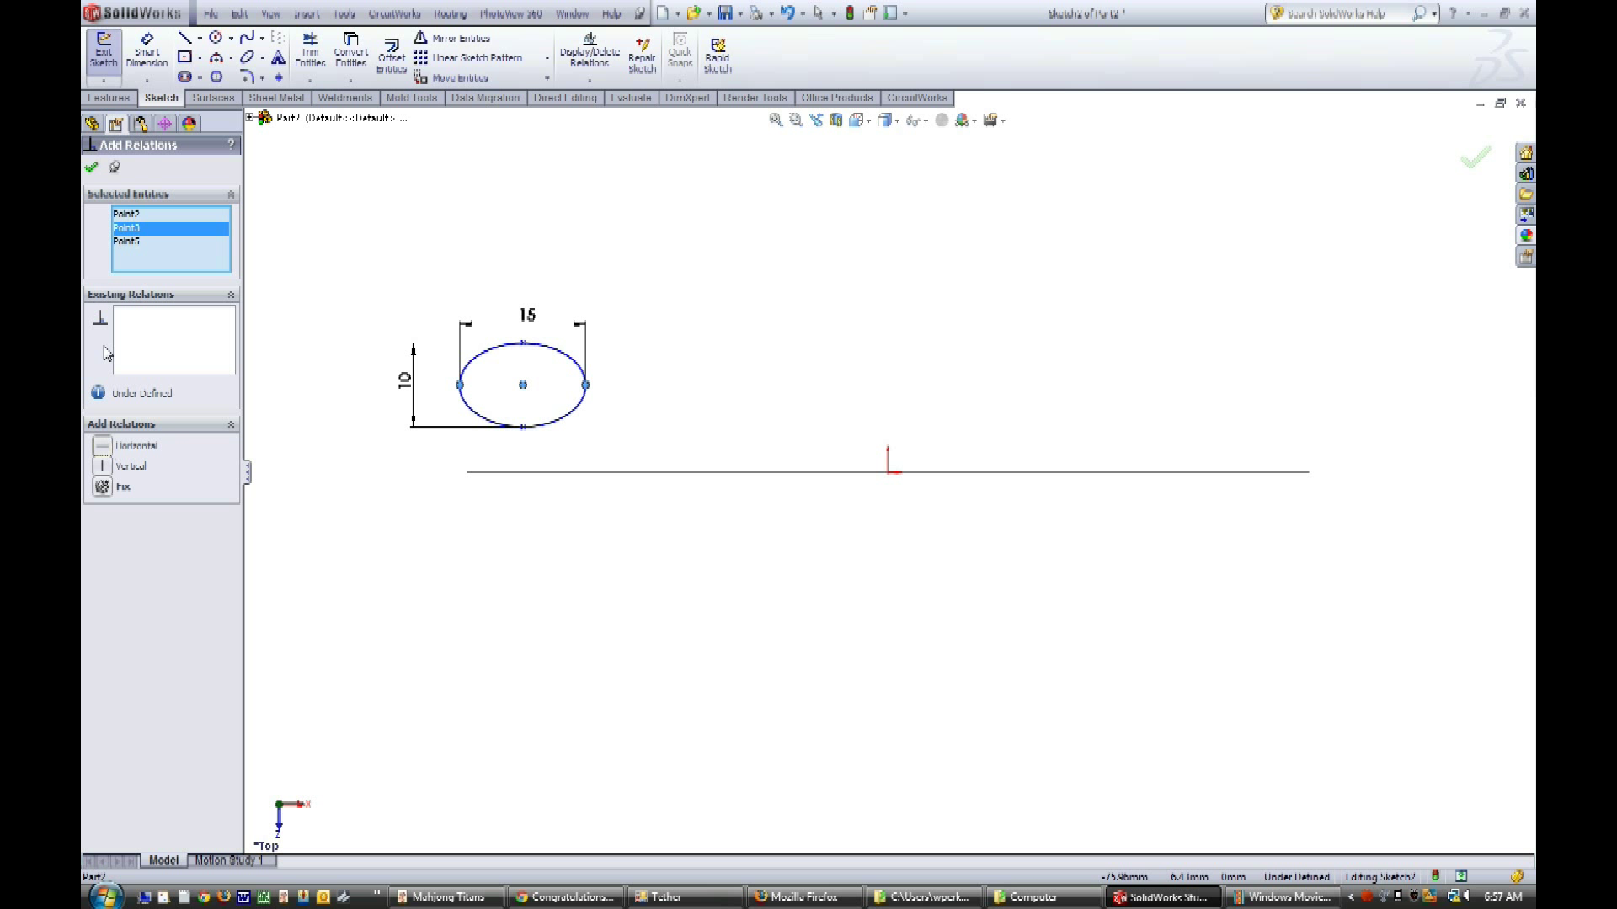
pyautogui.click(91, 167)
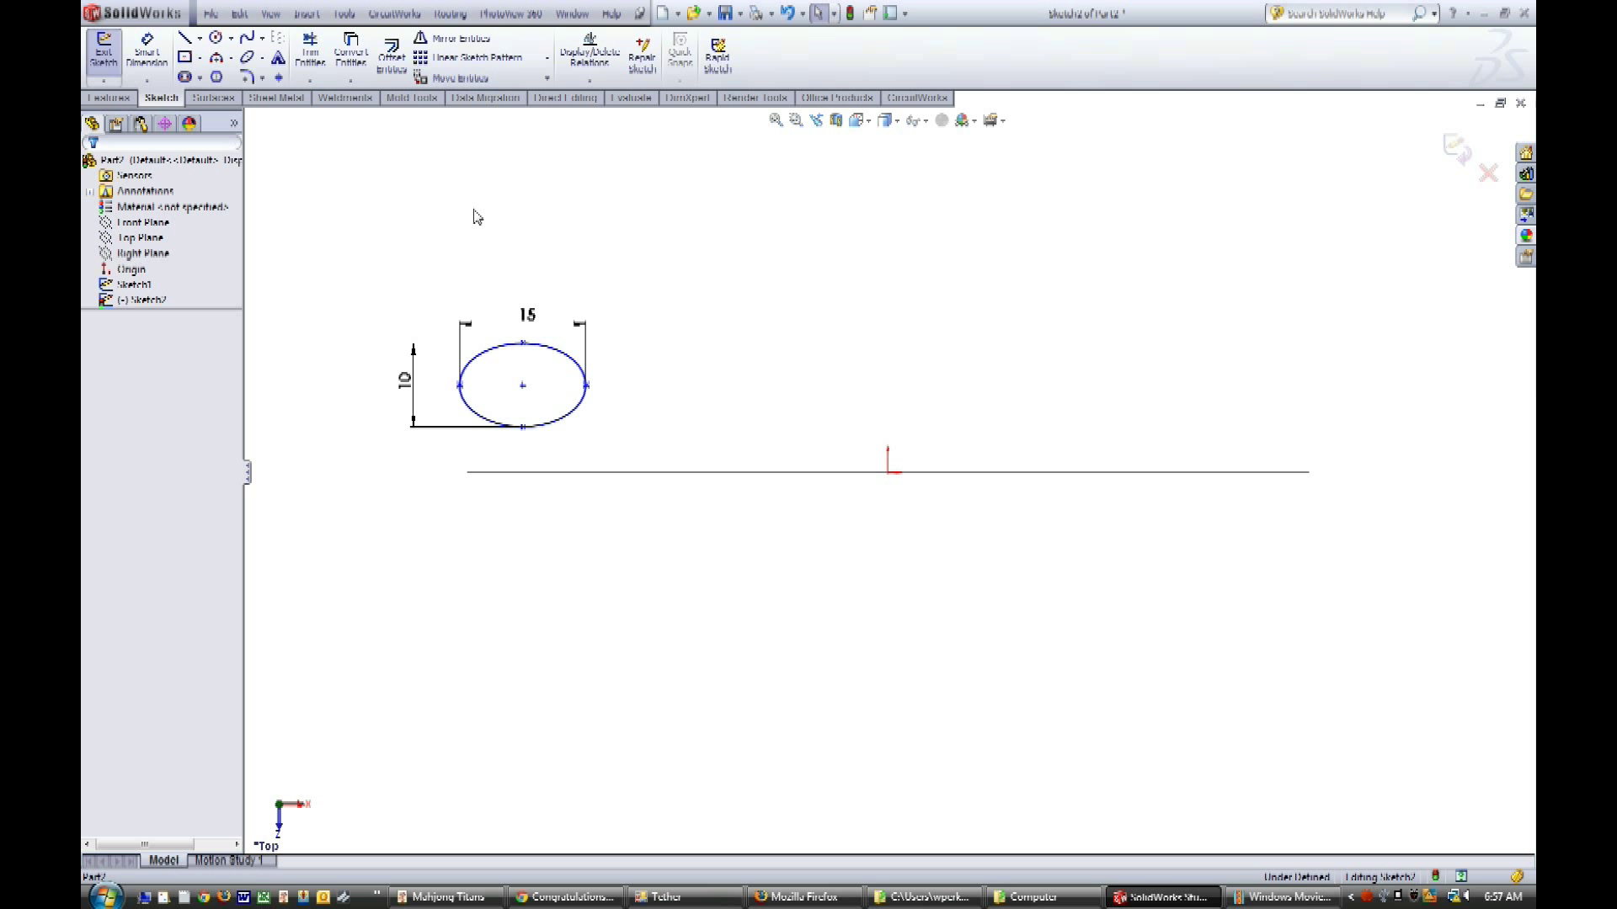
# Step: Add a pierce relation between the ellipse centre and the long horizontal line
pyautogui.click(590, 72)
pyautogui.click(616, 113)
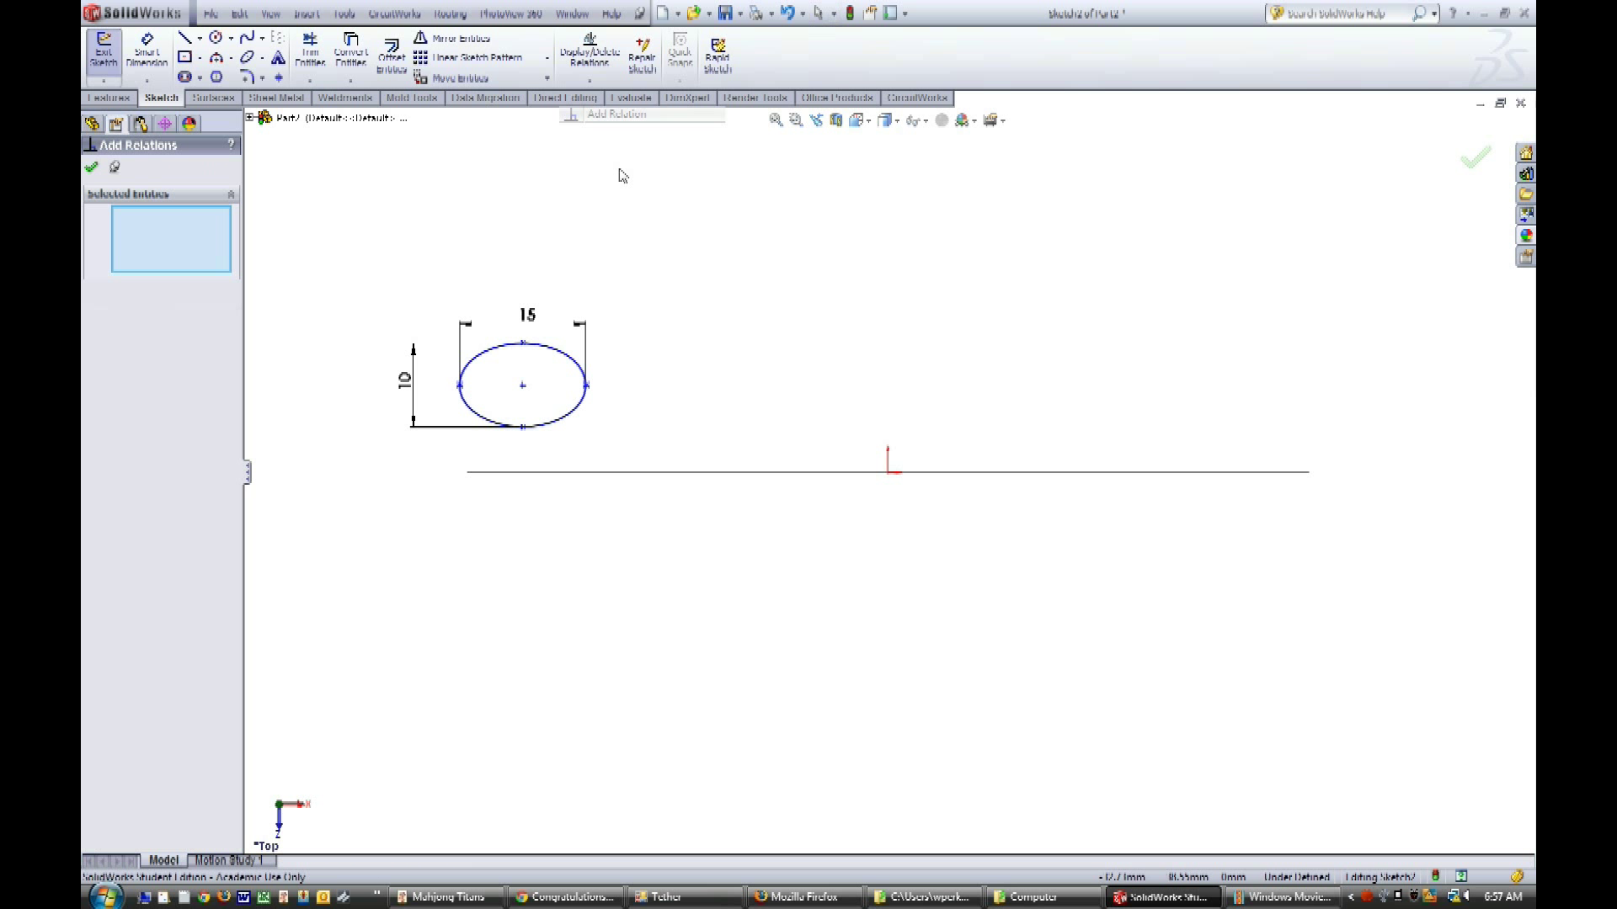
pyautogui.click(522, 388)
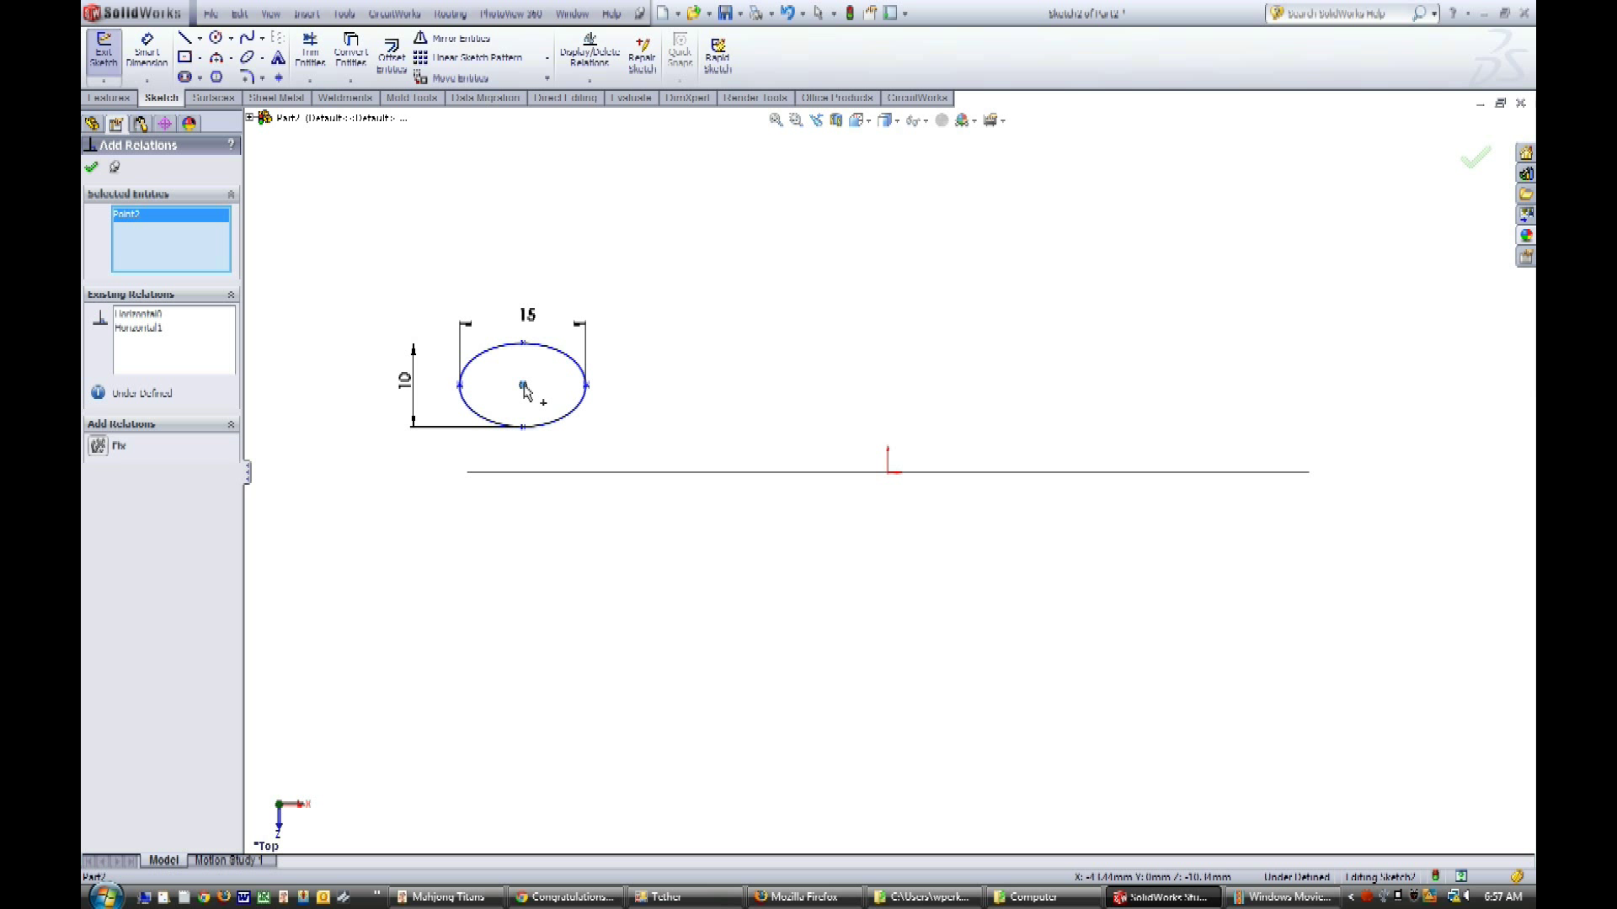
pyautogui.click(482, 473)
pyautogui.click(107, 491)
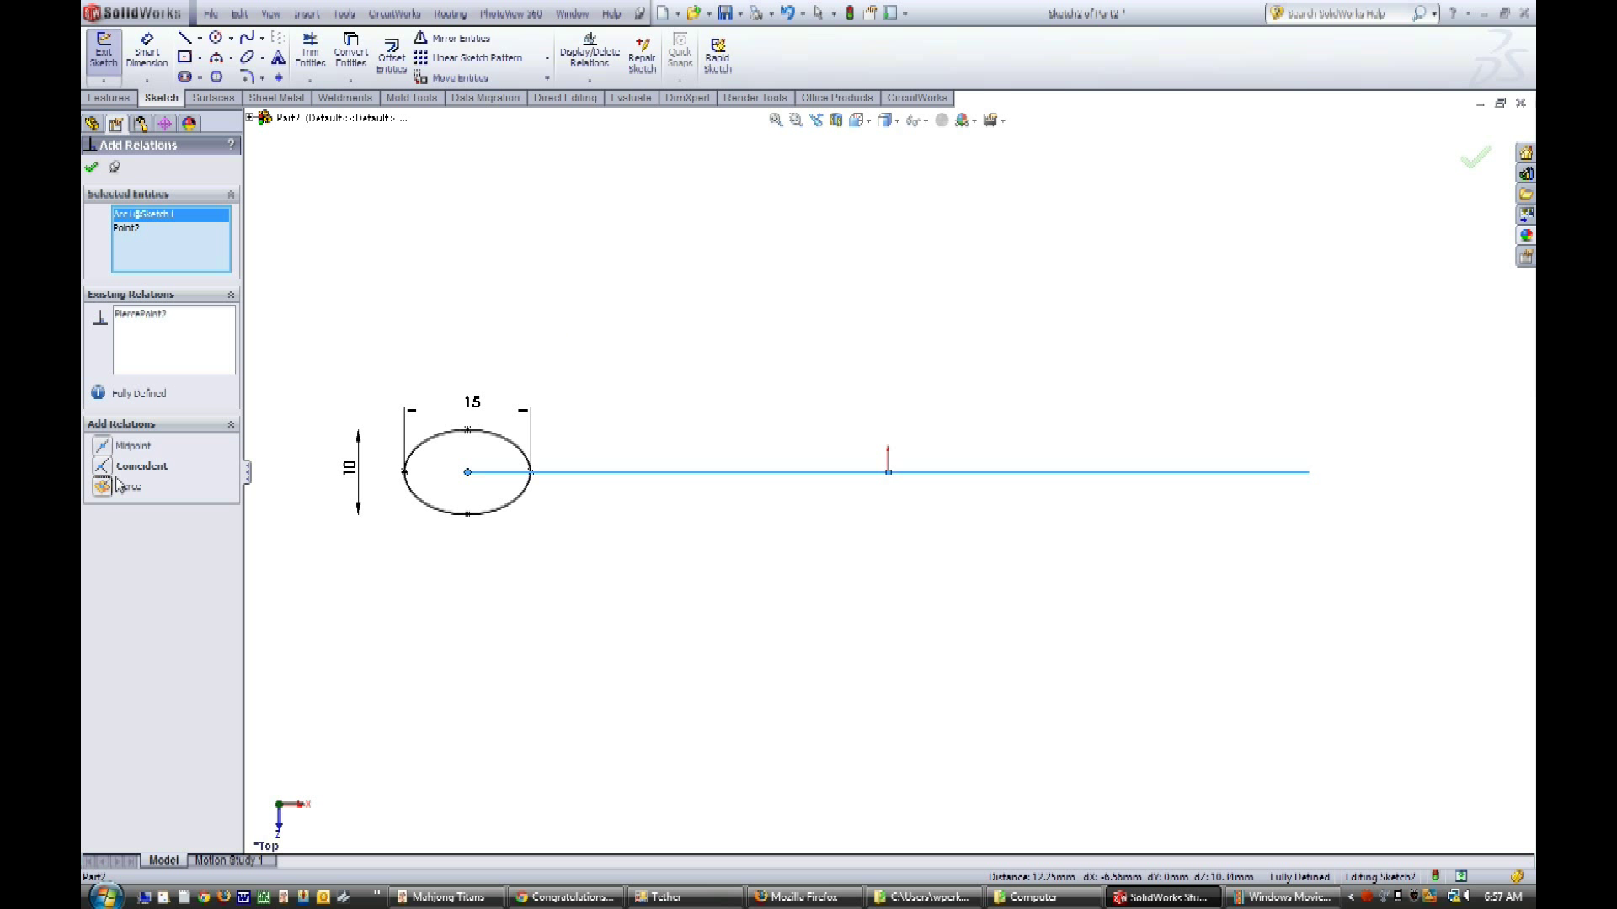
pyautogui.click(91, 167)
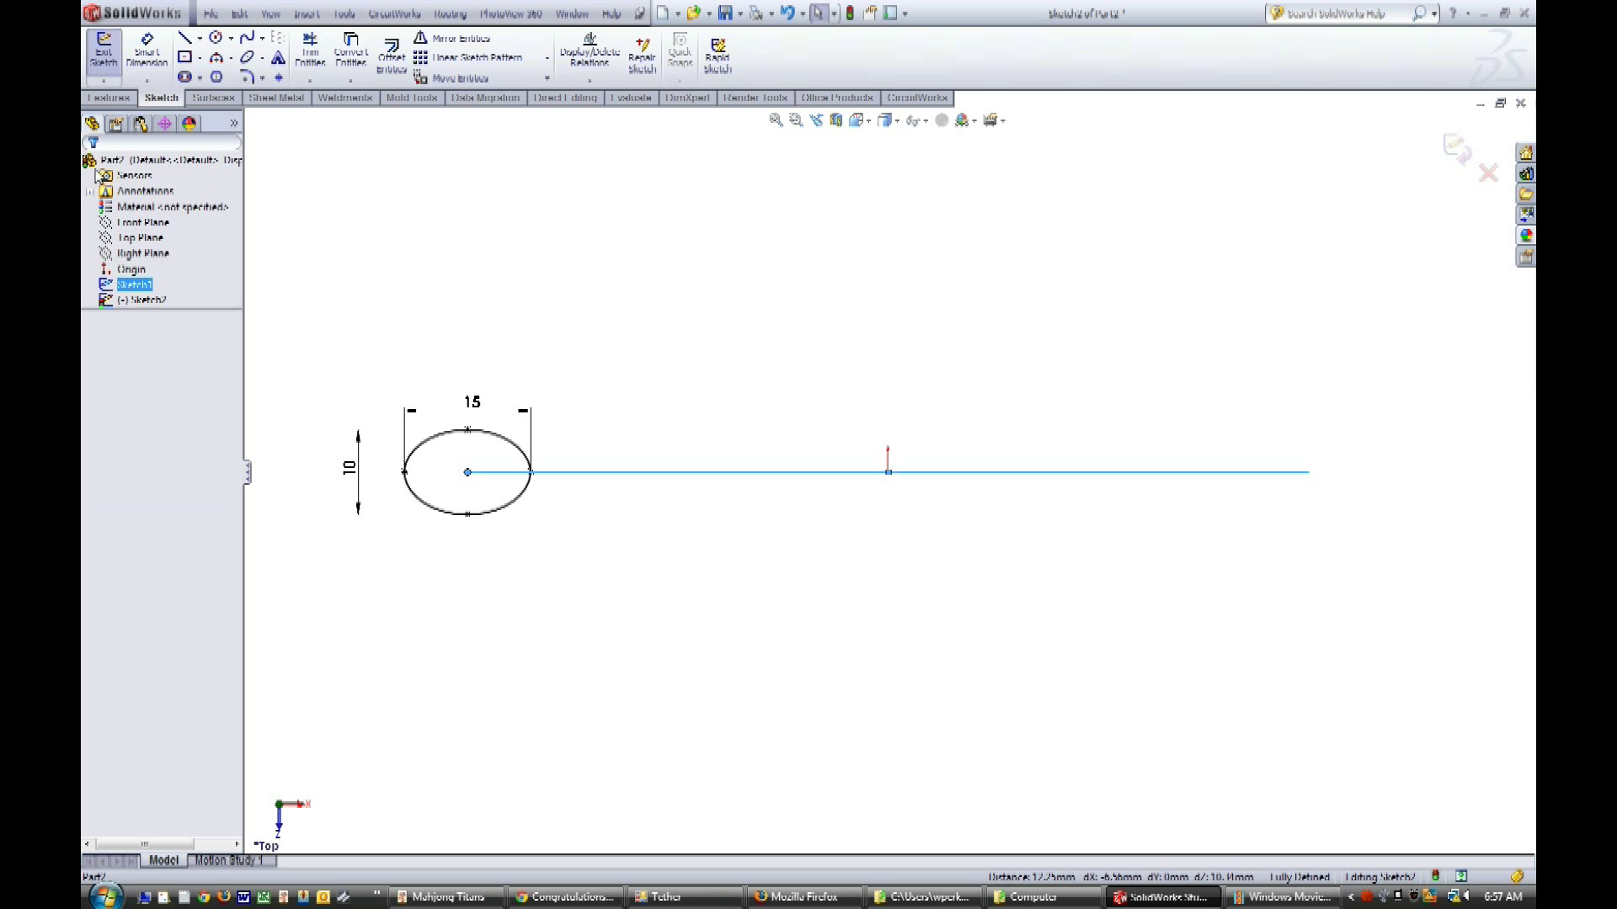
# Step: Exit the ellipse sketch, orbit to a 3D view, and select Sketch2
pyautogui.click(103, 57)
pyautogui.moveTo(669, 307); pyautogui.dragTo(852, 491, button='middle')
pyautogui.click(852, 492)
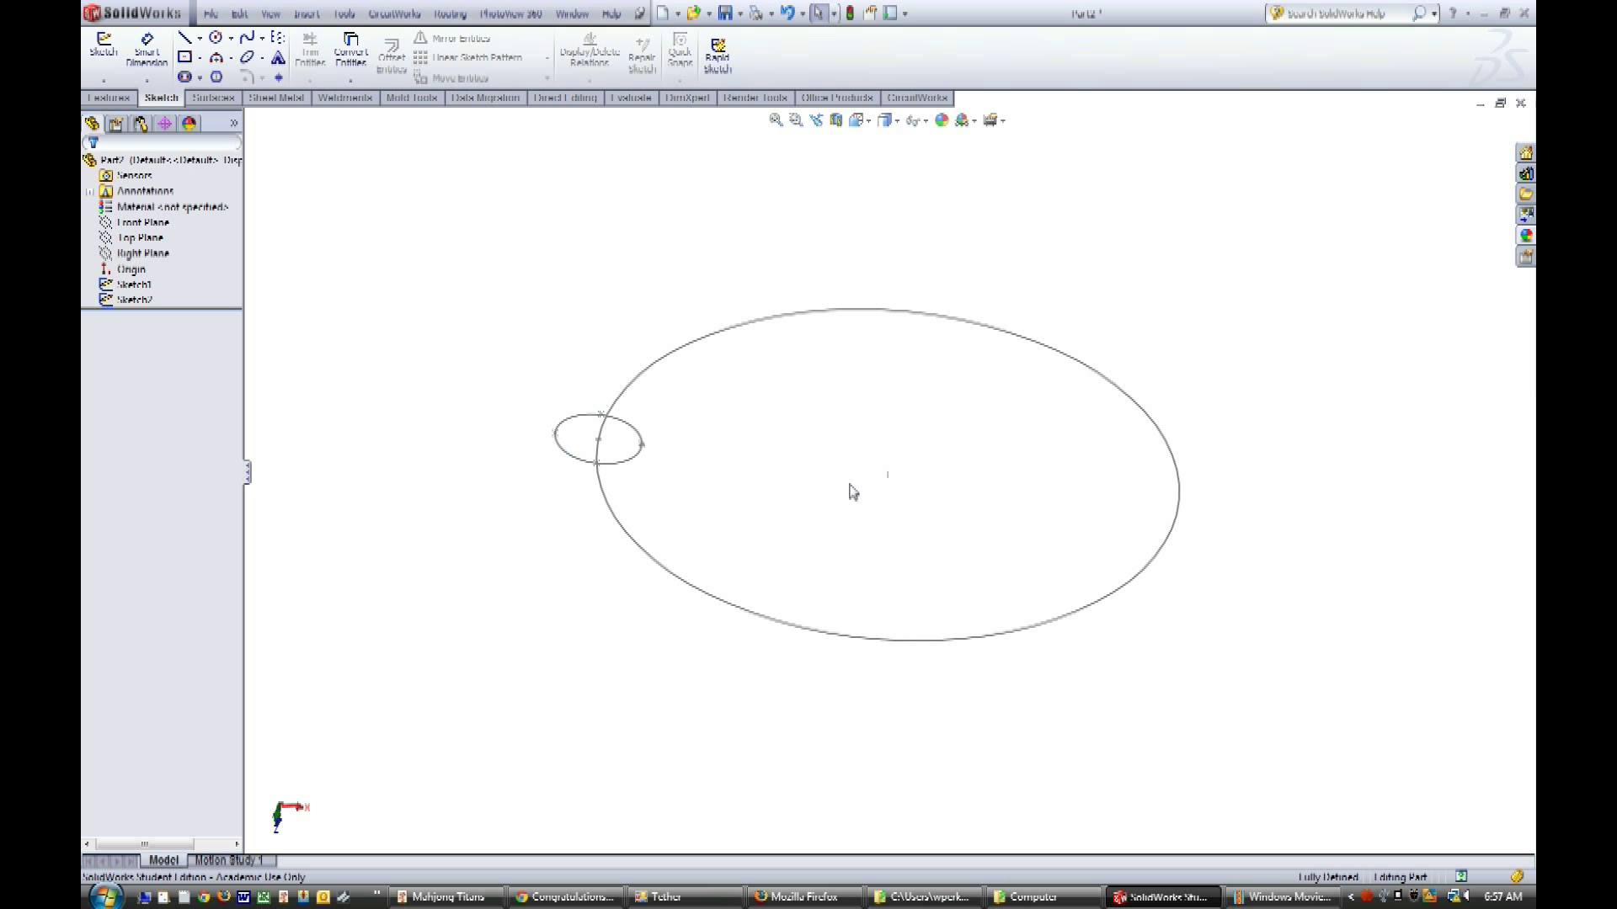
pyautogui.click(134, 300)
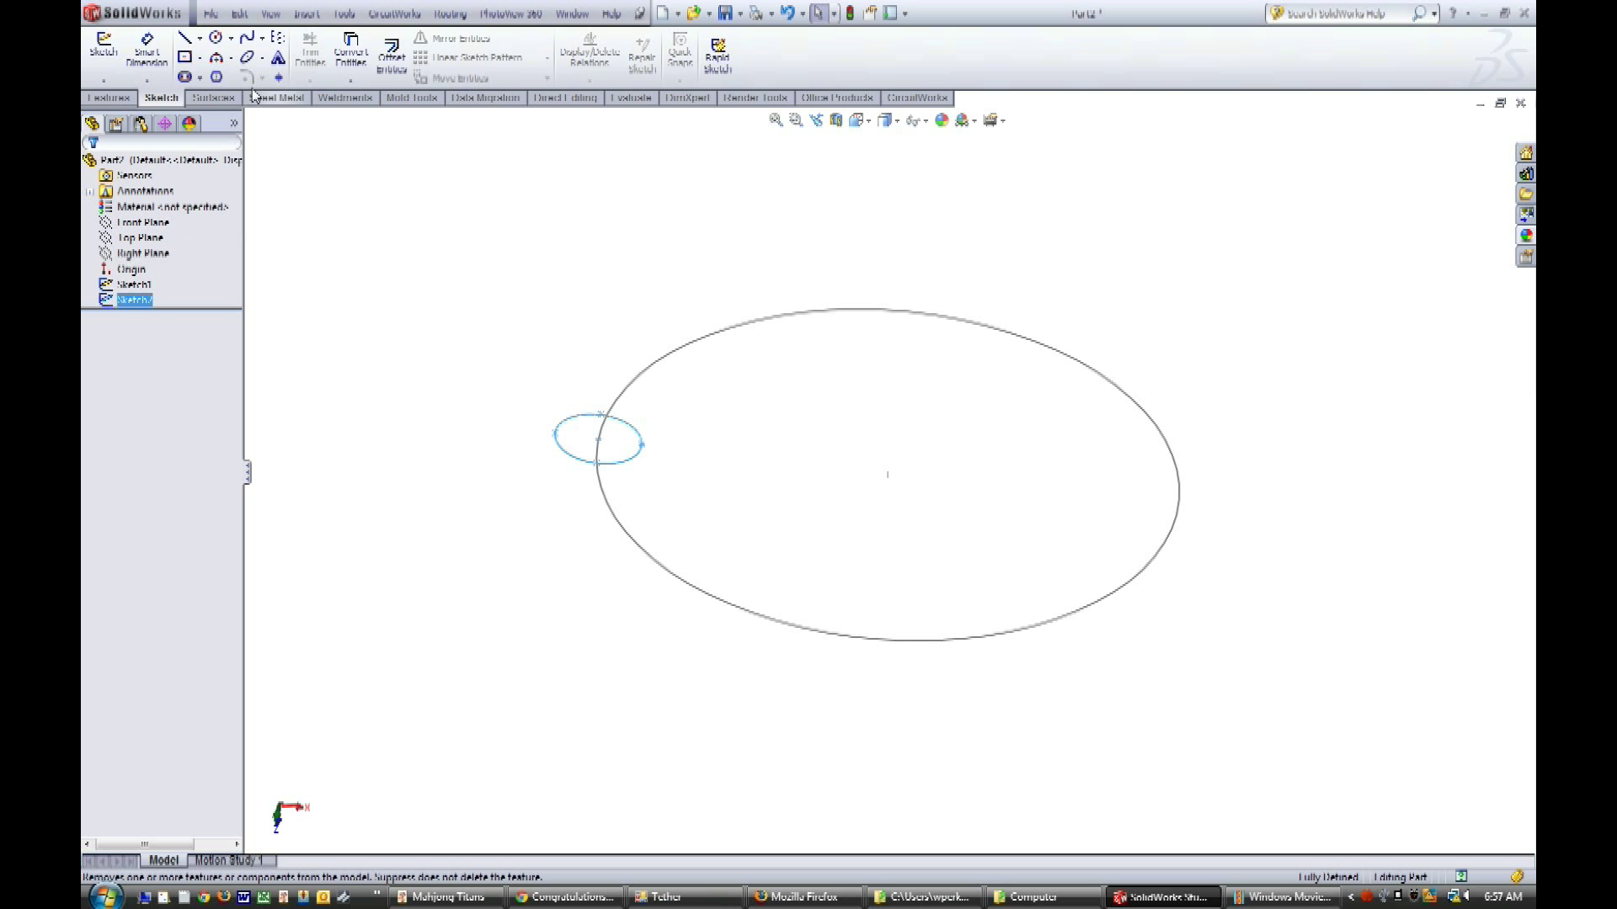
# Step: Start a Sweep of the ellipse profile with Sketch1 as its path
pyautogui.click(112, 99)
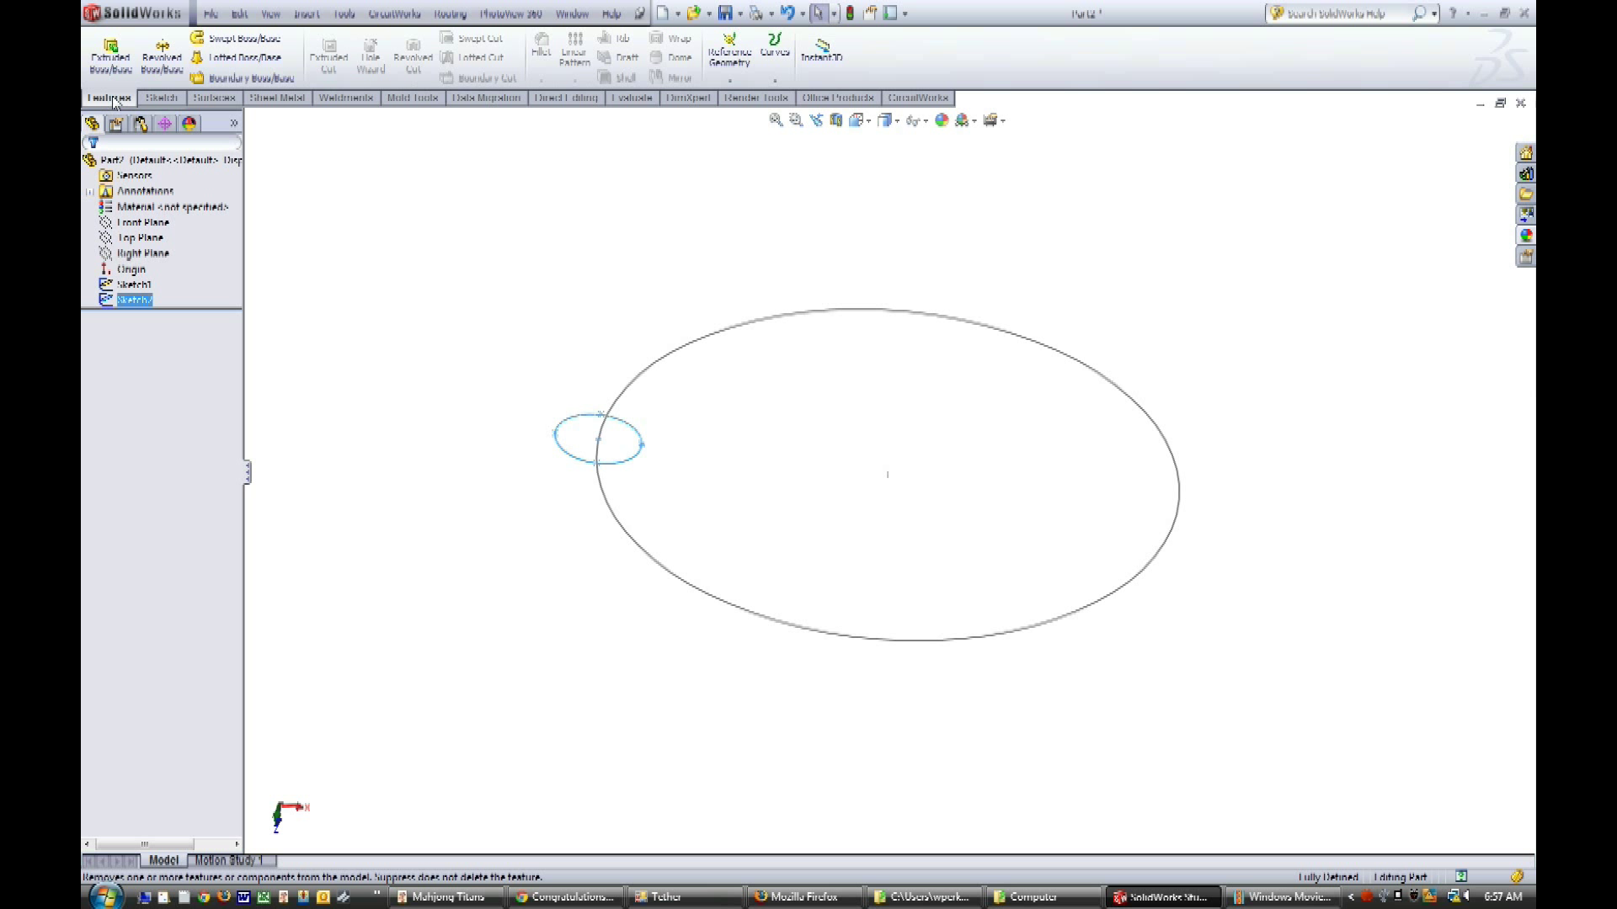
pyautogui.click(237, 45)
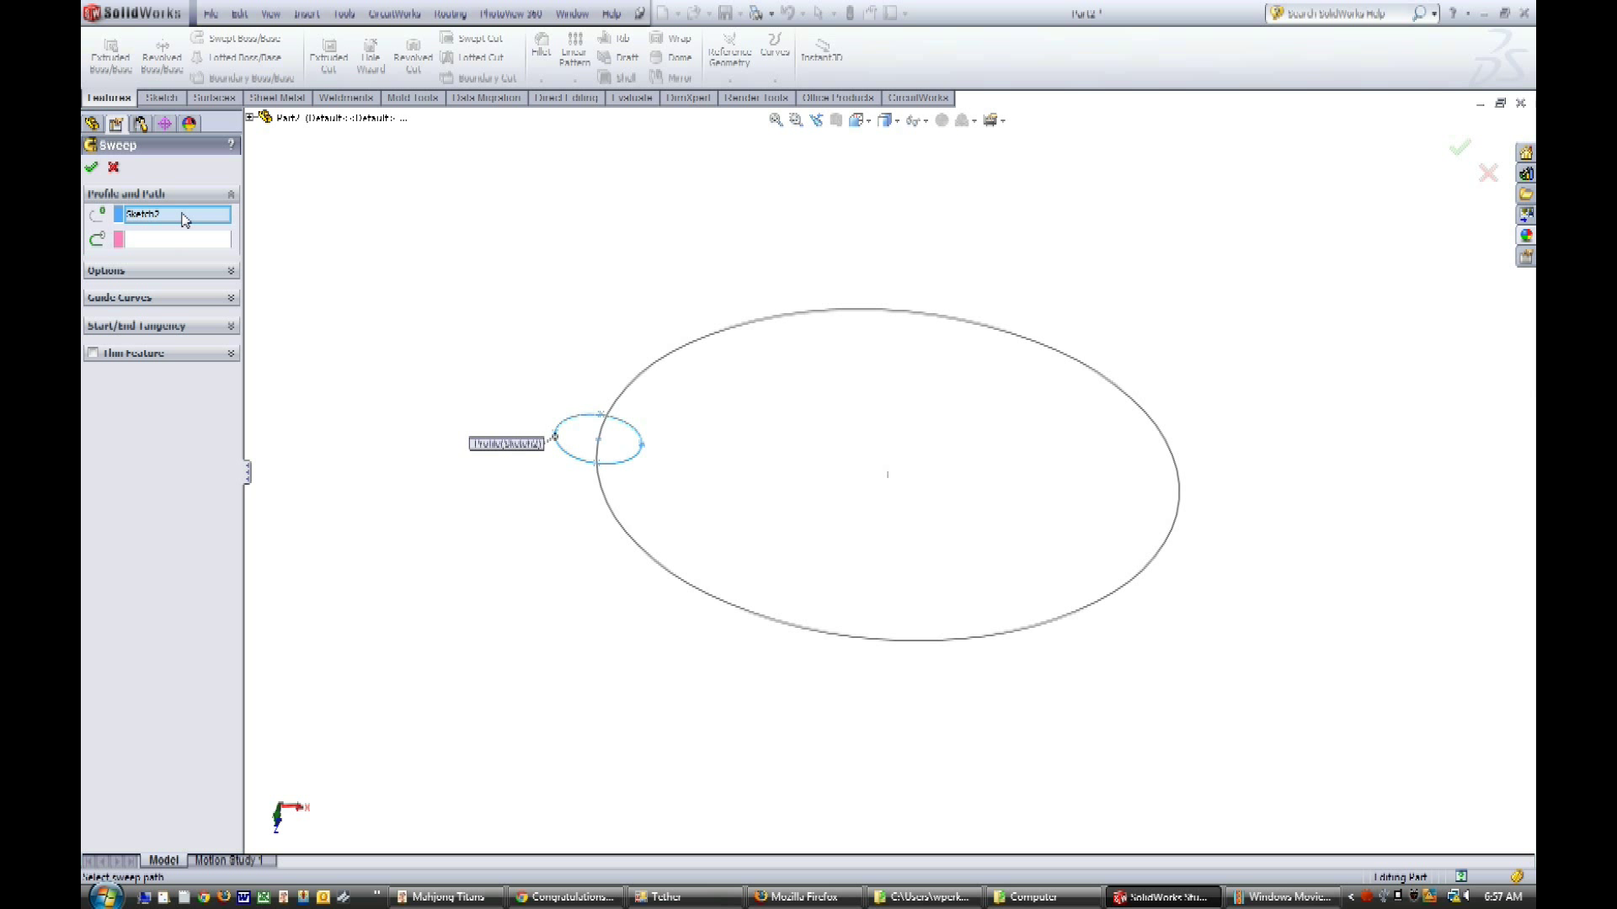
pyautogui.click(185, 243)
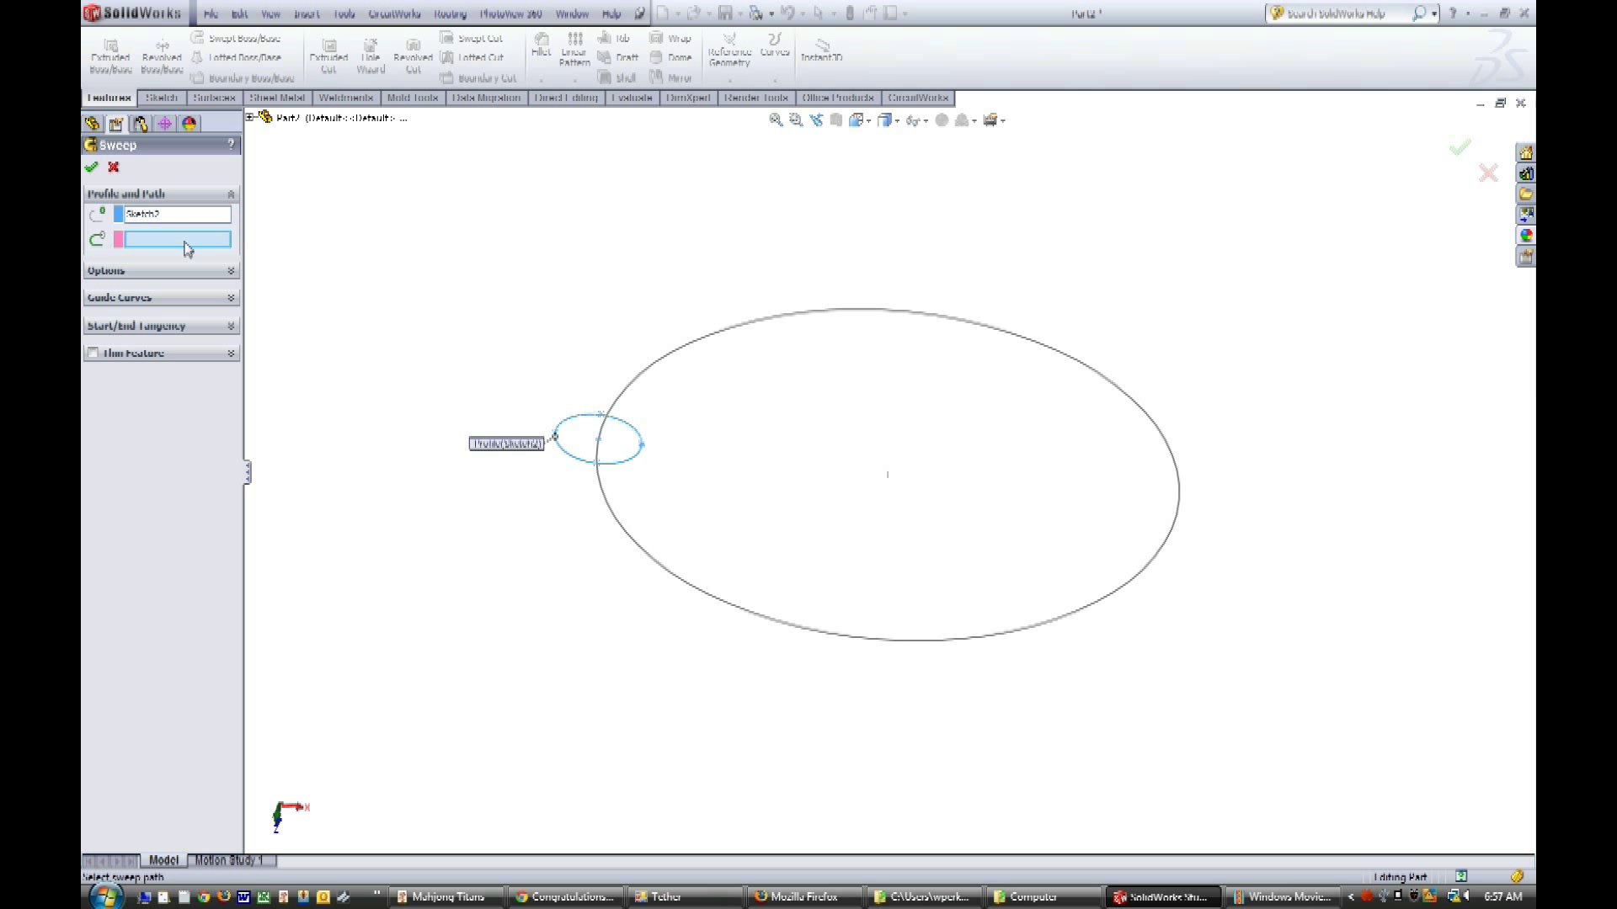
pyautogui.click(670, 363)
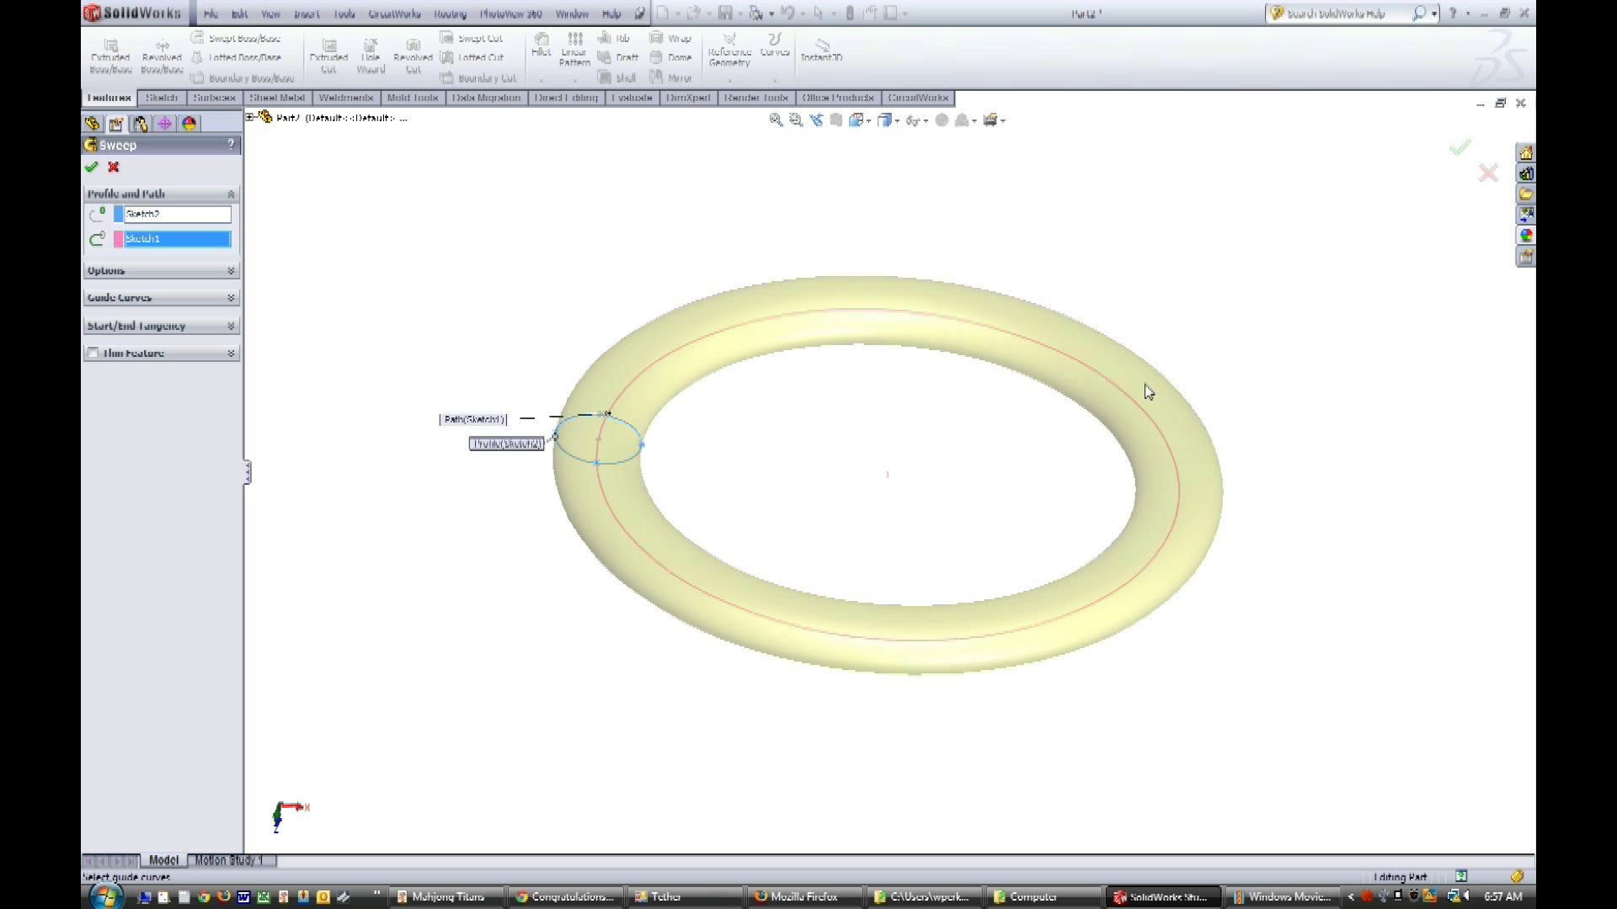
# Step: Sweep the ellipse along the circular path with Twist Along Path orientation, creating Sweep1
pyautogui.click(232, 271)
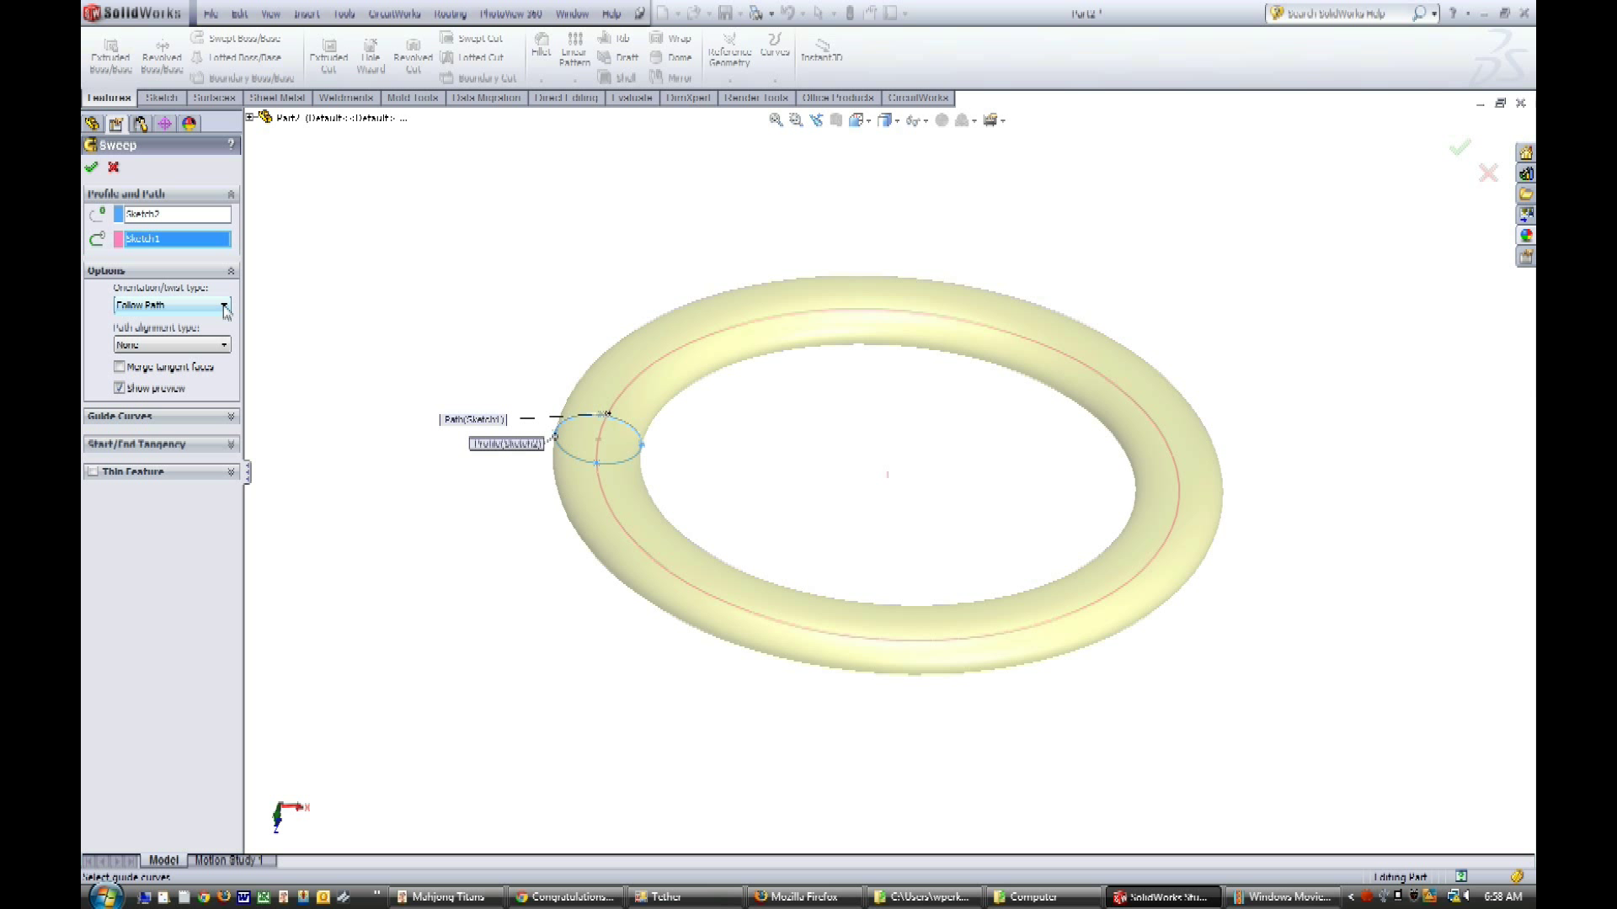
pyautogui.click(224, 306)
pyautogui.click(152, 369)
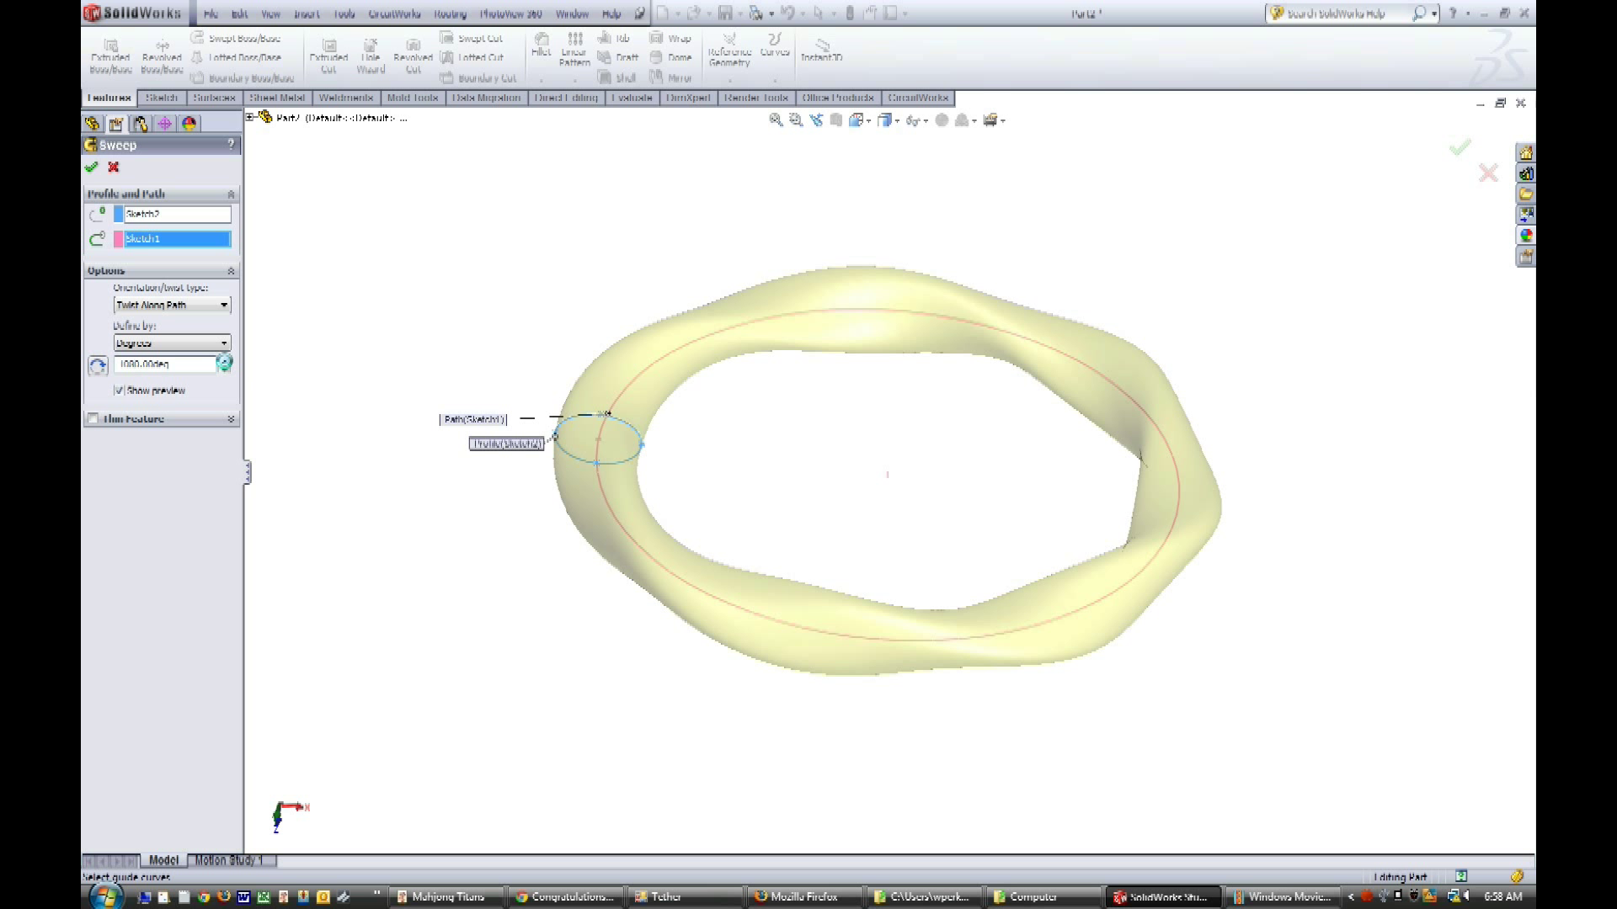
pyautogui.click(91, 168)
# Step: Apply green high gloss plastic from Appearances > Plastic > High Gloss to the twisted ring
pyautogui.click(1525, 236)
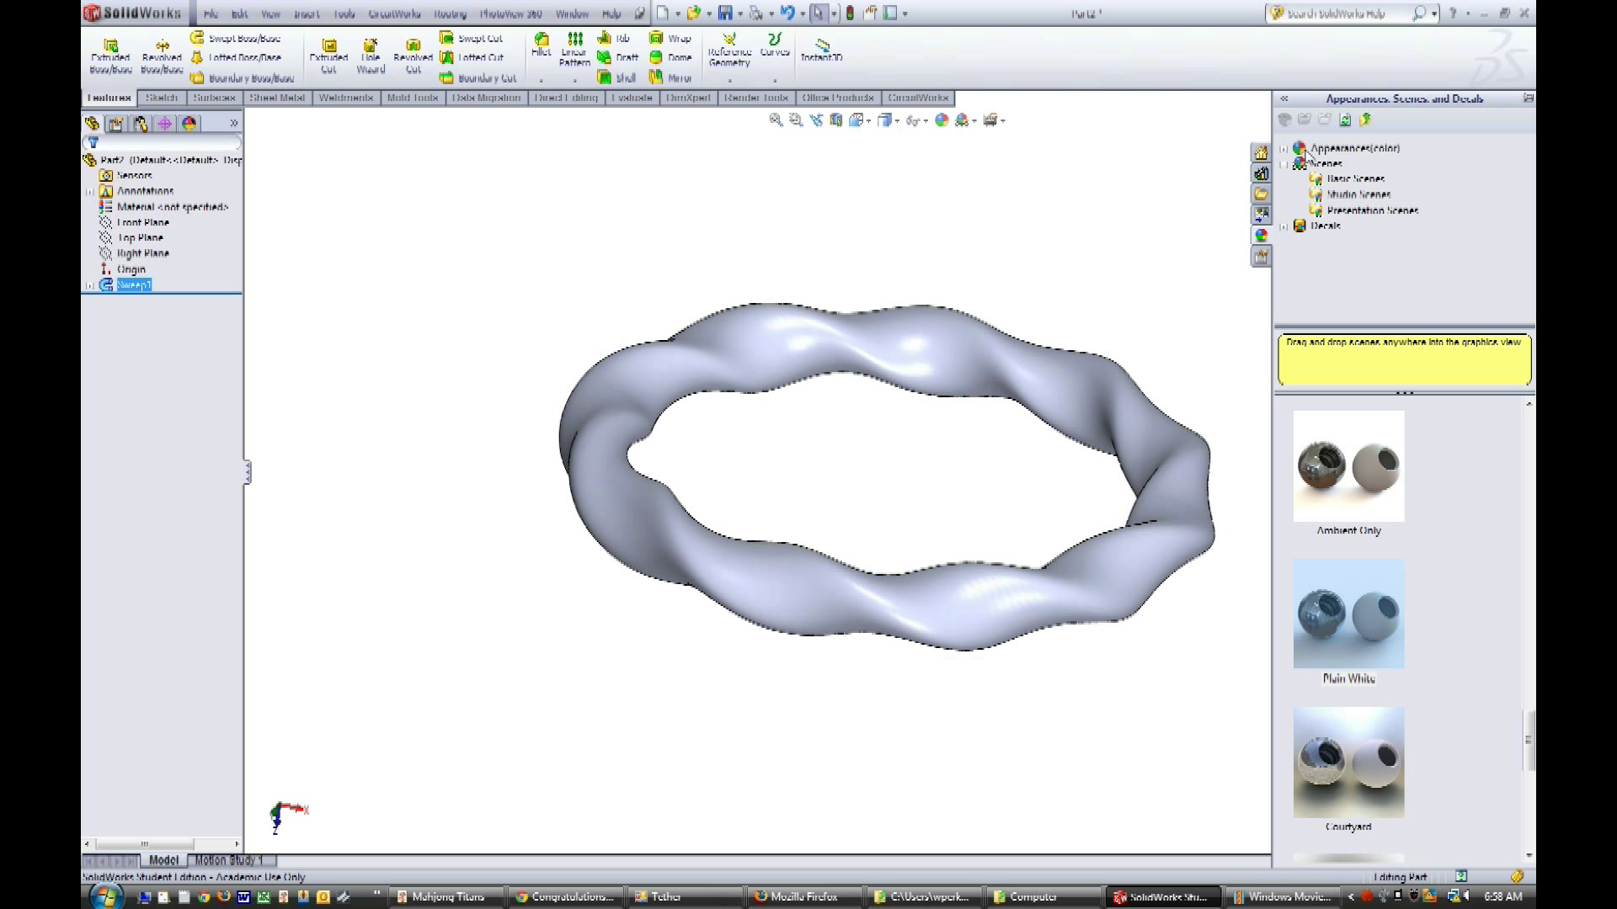
pyautogui.click(1284, 153)
pyautogui.click(1300, 165)
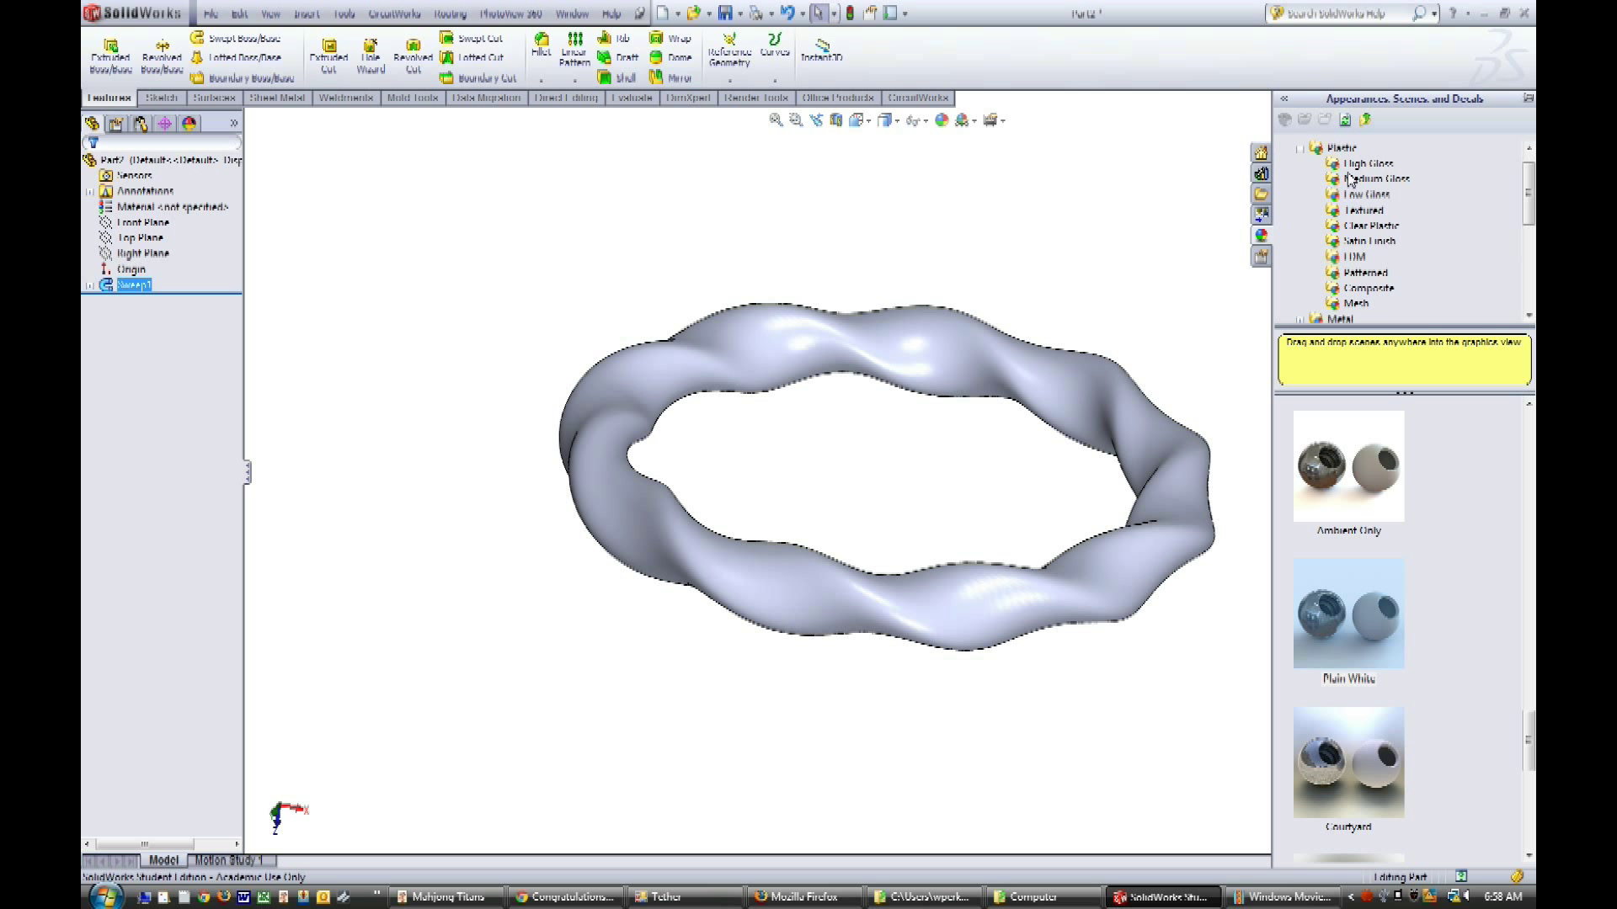
pyautogui.click(1367, 165)
pyautogui.scroll(-1, 1441, 643)
pyautogui.scroll(-3, 1441, 643)
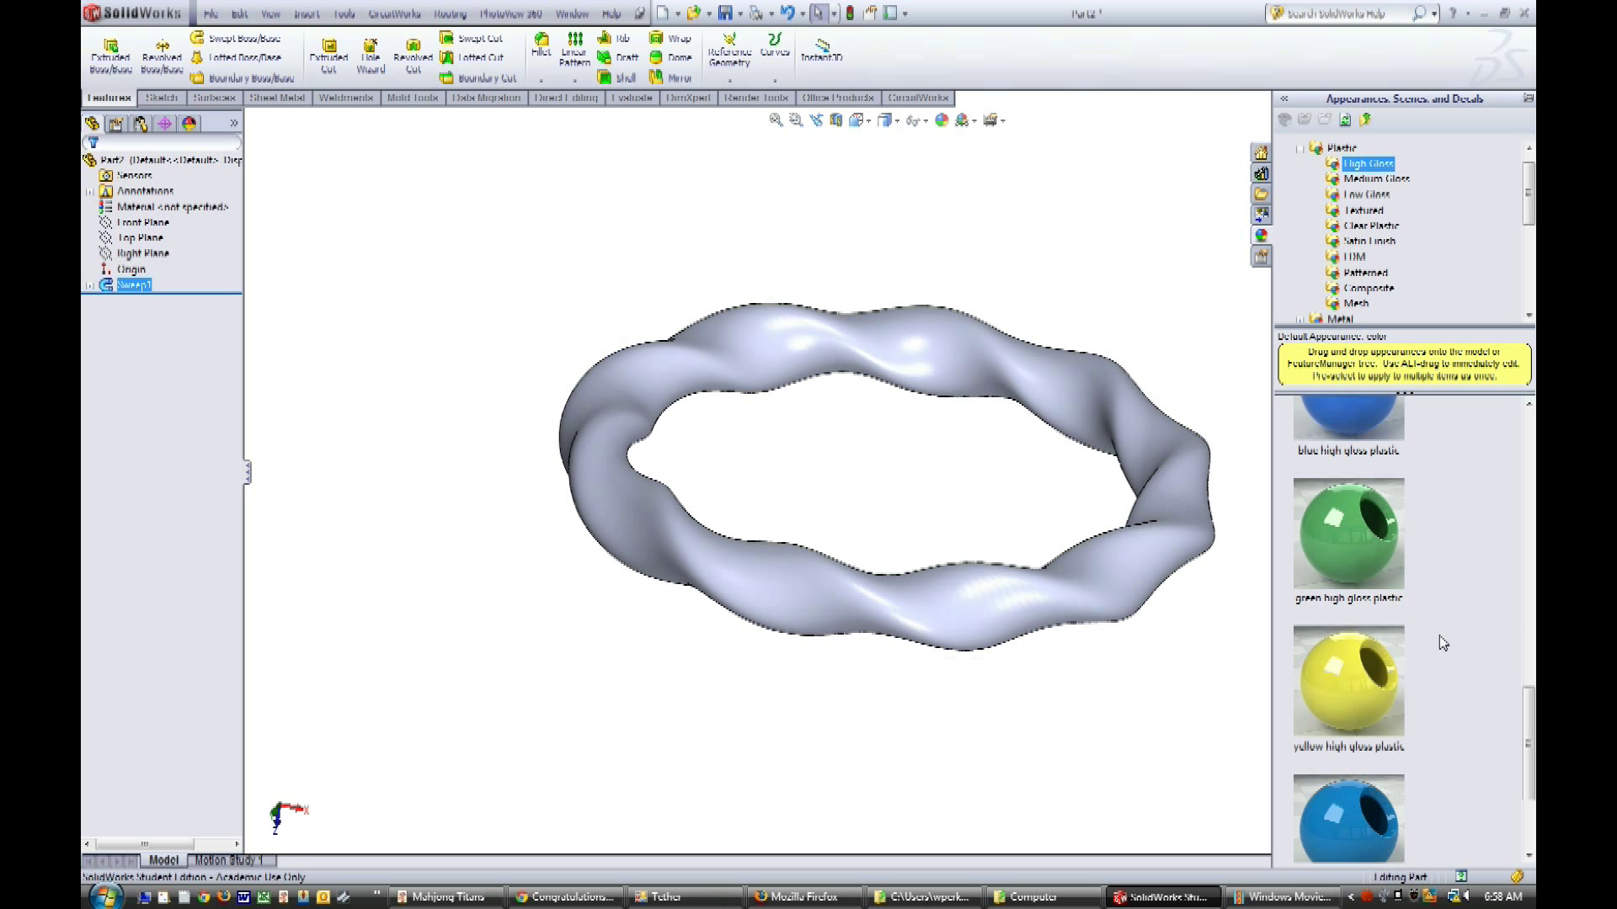
pyautogui.click(1364, 570)
pyautogui.doubleClick(1362, 562)
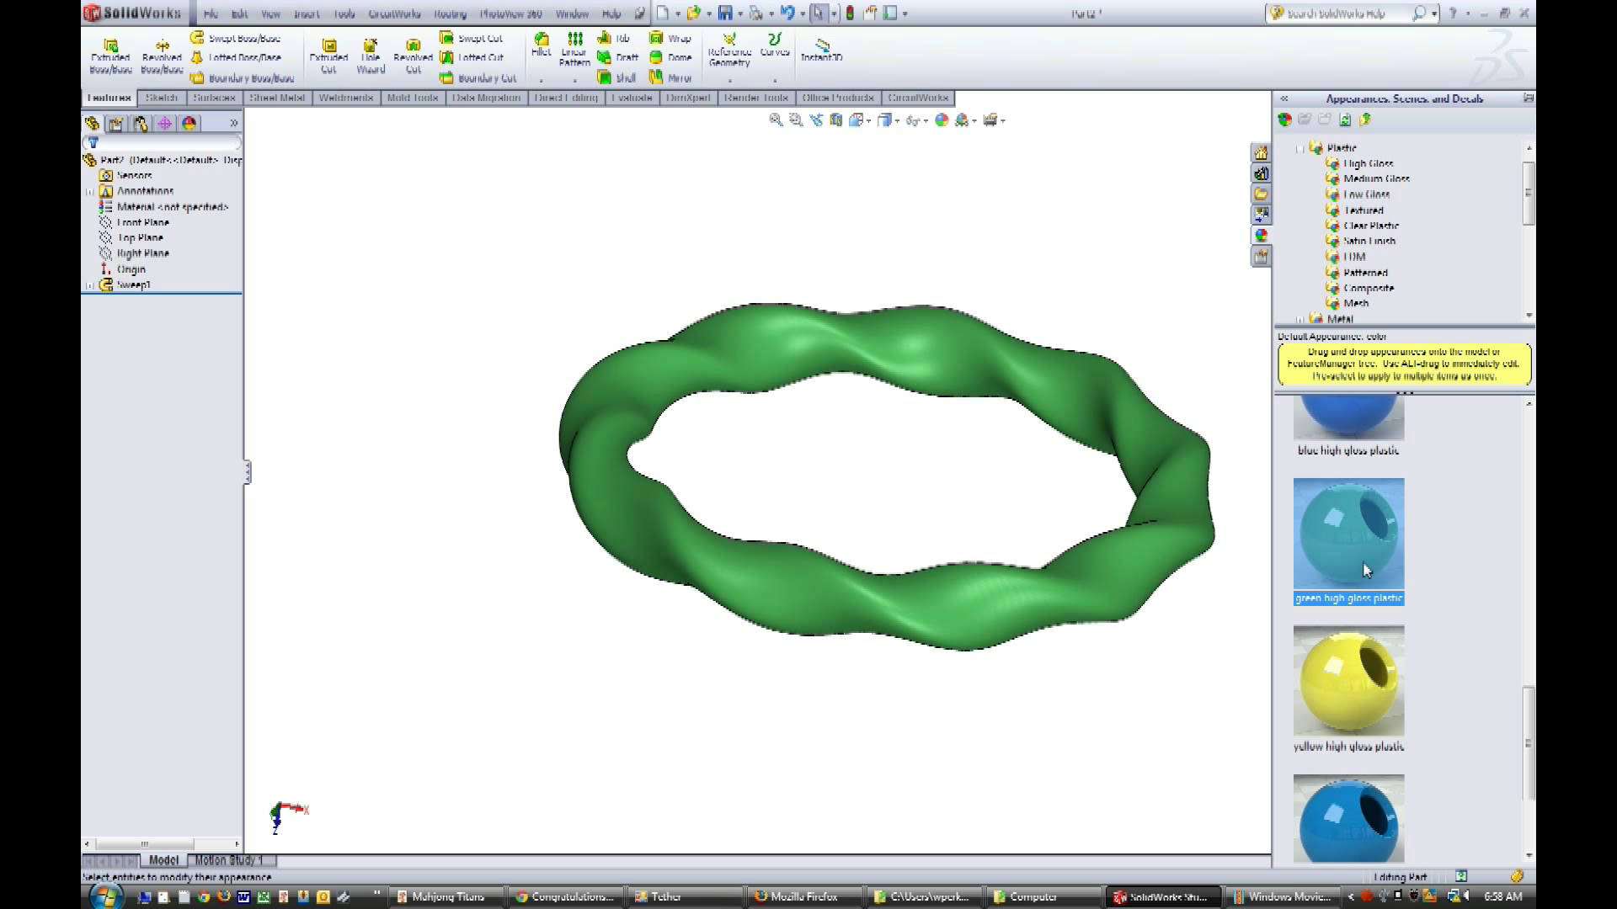
pyautogui.moveTo(1184, 669)
pyautogui.mouseDown(button='middle')
pyautogui.moveTo(1066, 738)
pyautogui.moveTo(1202, 740)
pyautogui.moveTo(1281, 450)
pyautogui.mouseUp(button='middle')
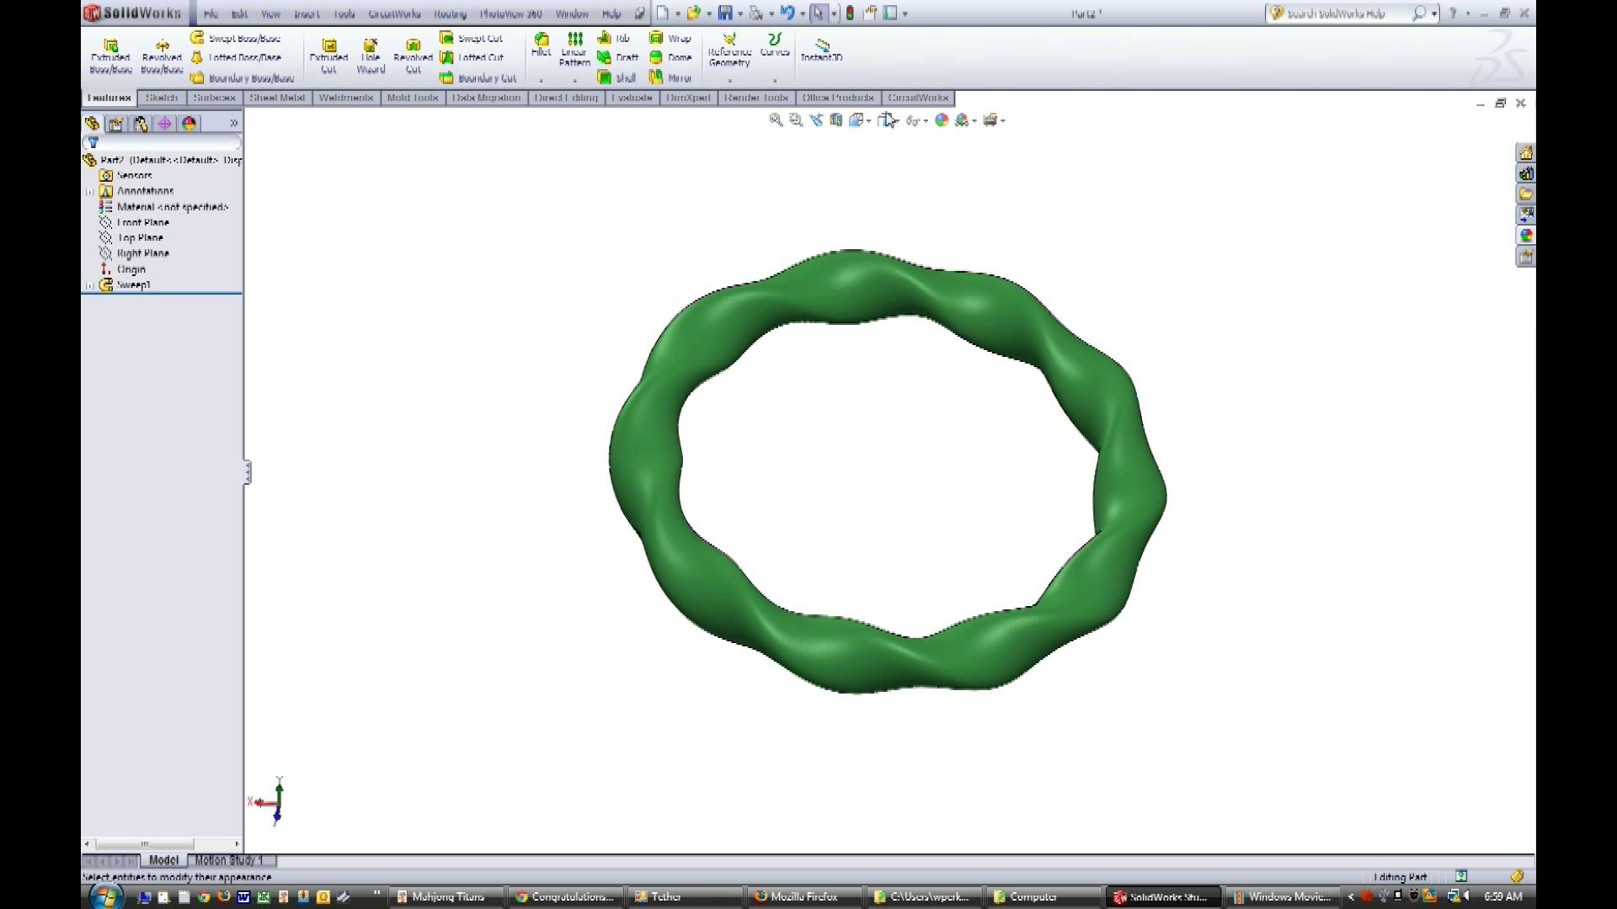
# Step: Save the part under a Bracelet file name in the Bracelets folder
pyautogui.click(728, 22)
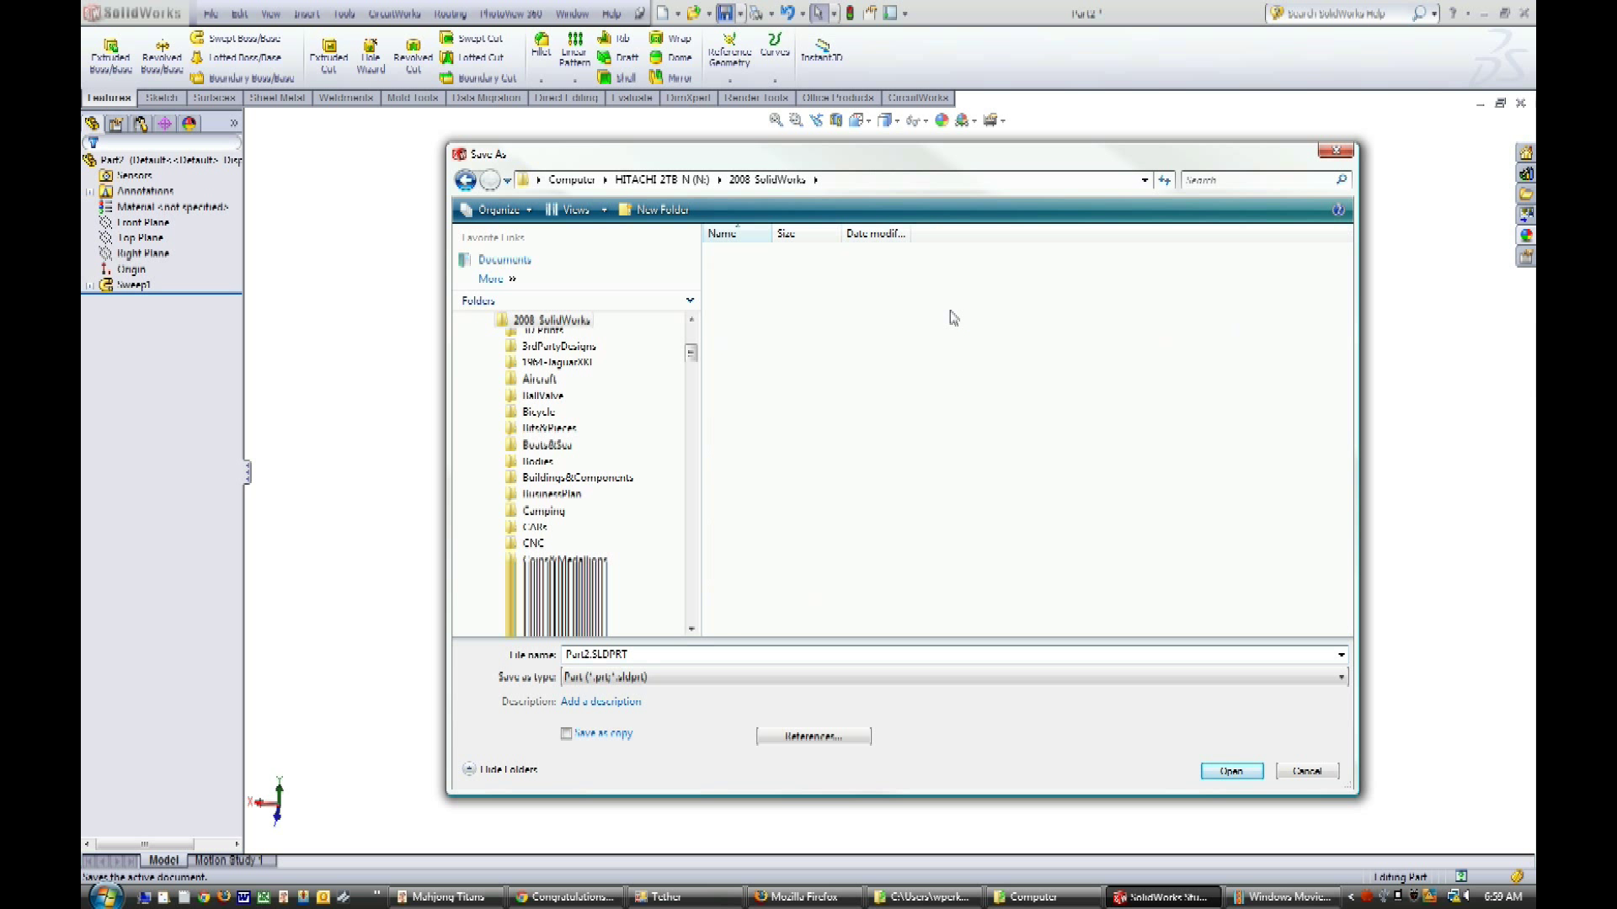
pyautogui.doubleClick(569, 656)
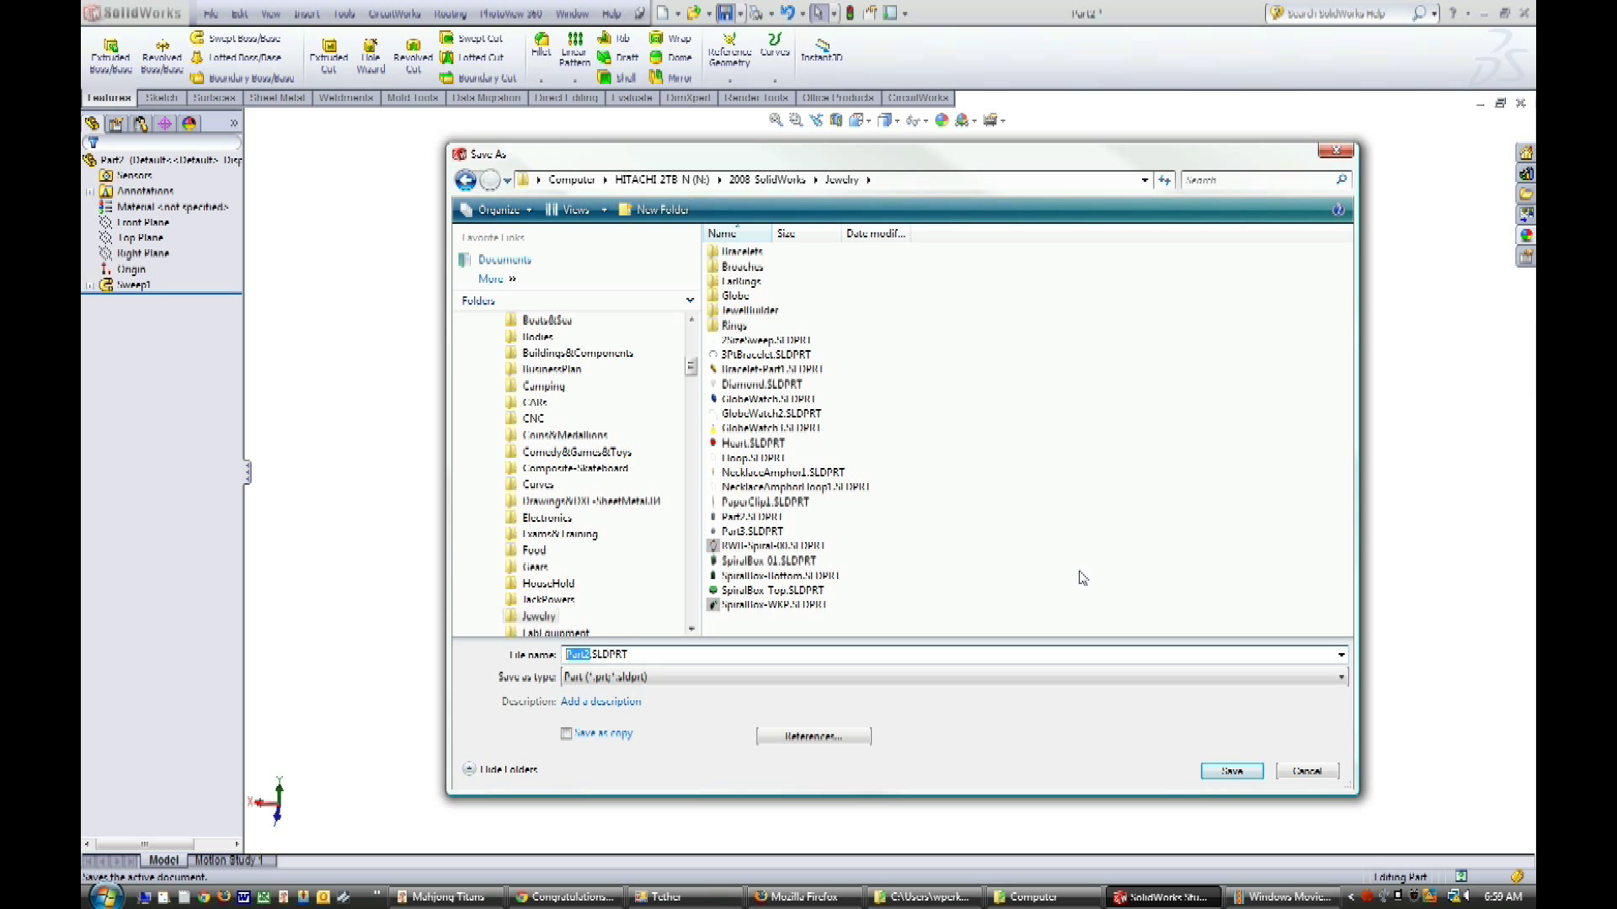
pyautogui.write('Bra')
pyautogui.write('celet-10')
pyautogui.doubleClick(746, 259)
pyautogui.press('Return')
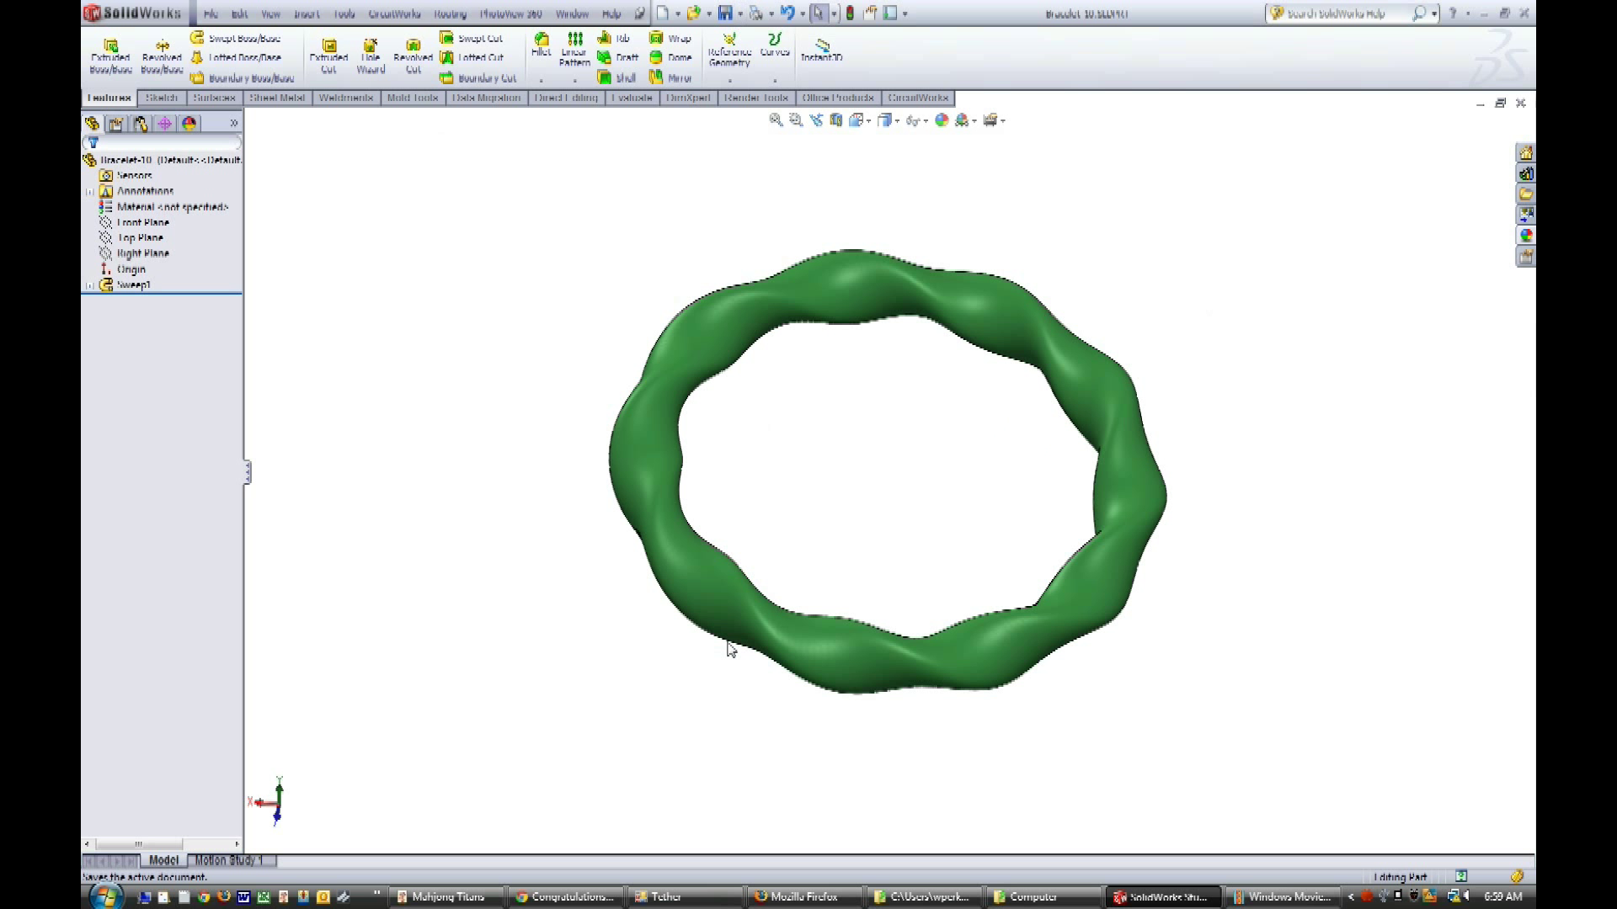
pyautogui.click(143, 222)
pyautogui.click(223, 210)
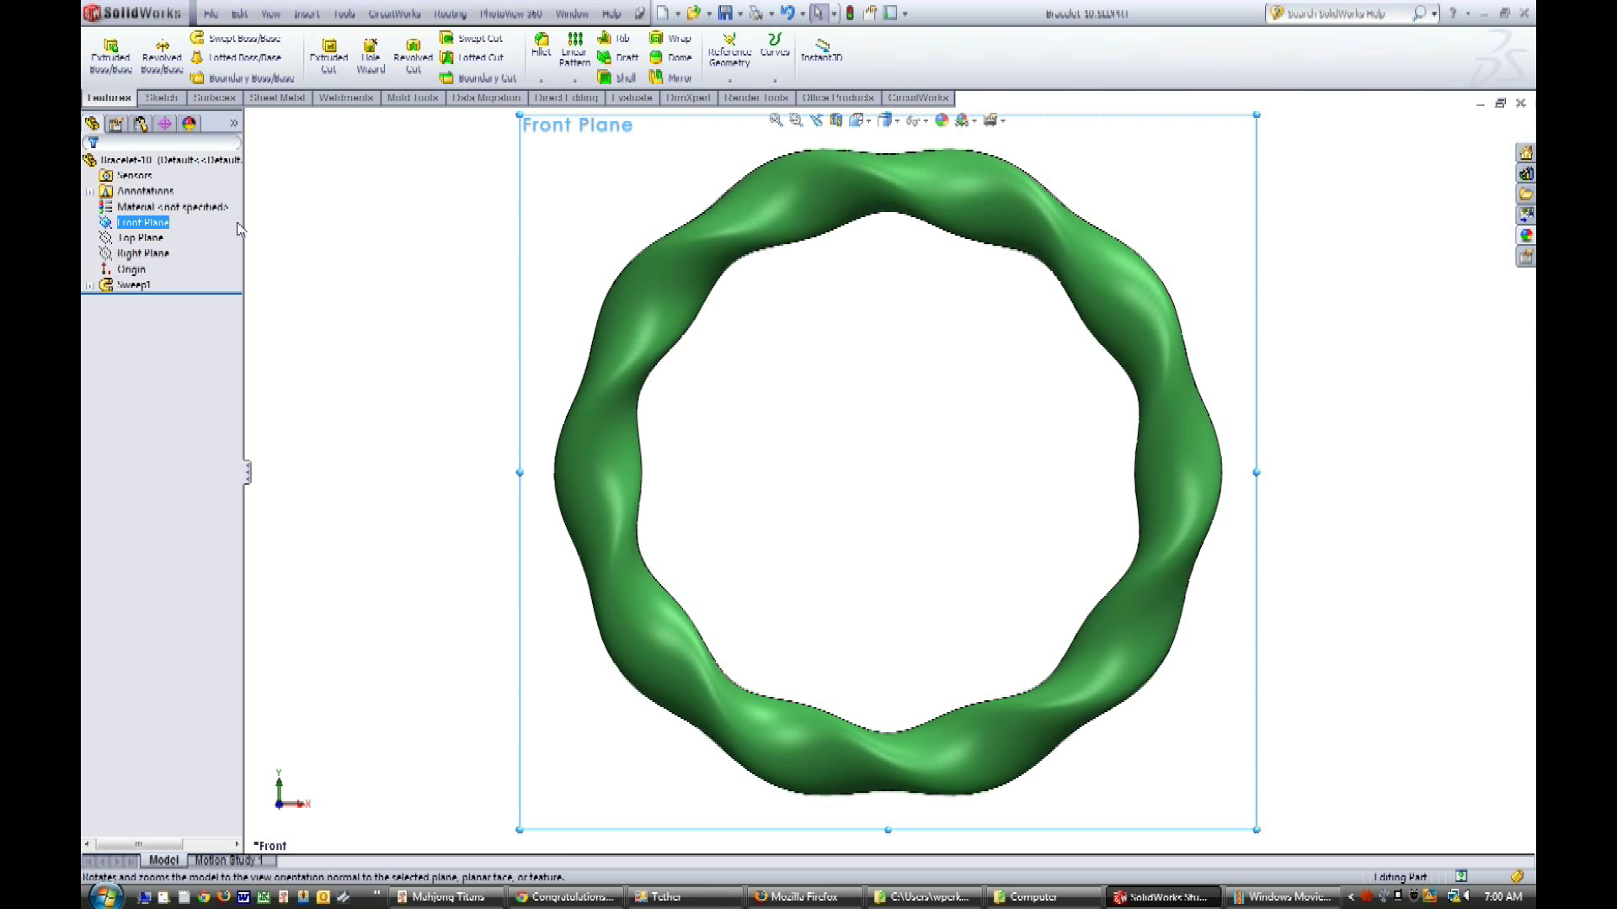
pyautogui.click(356, 284)
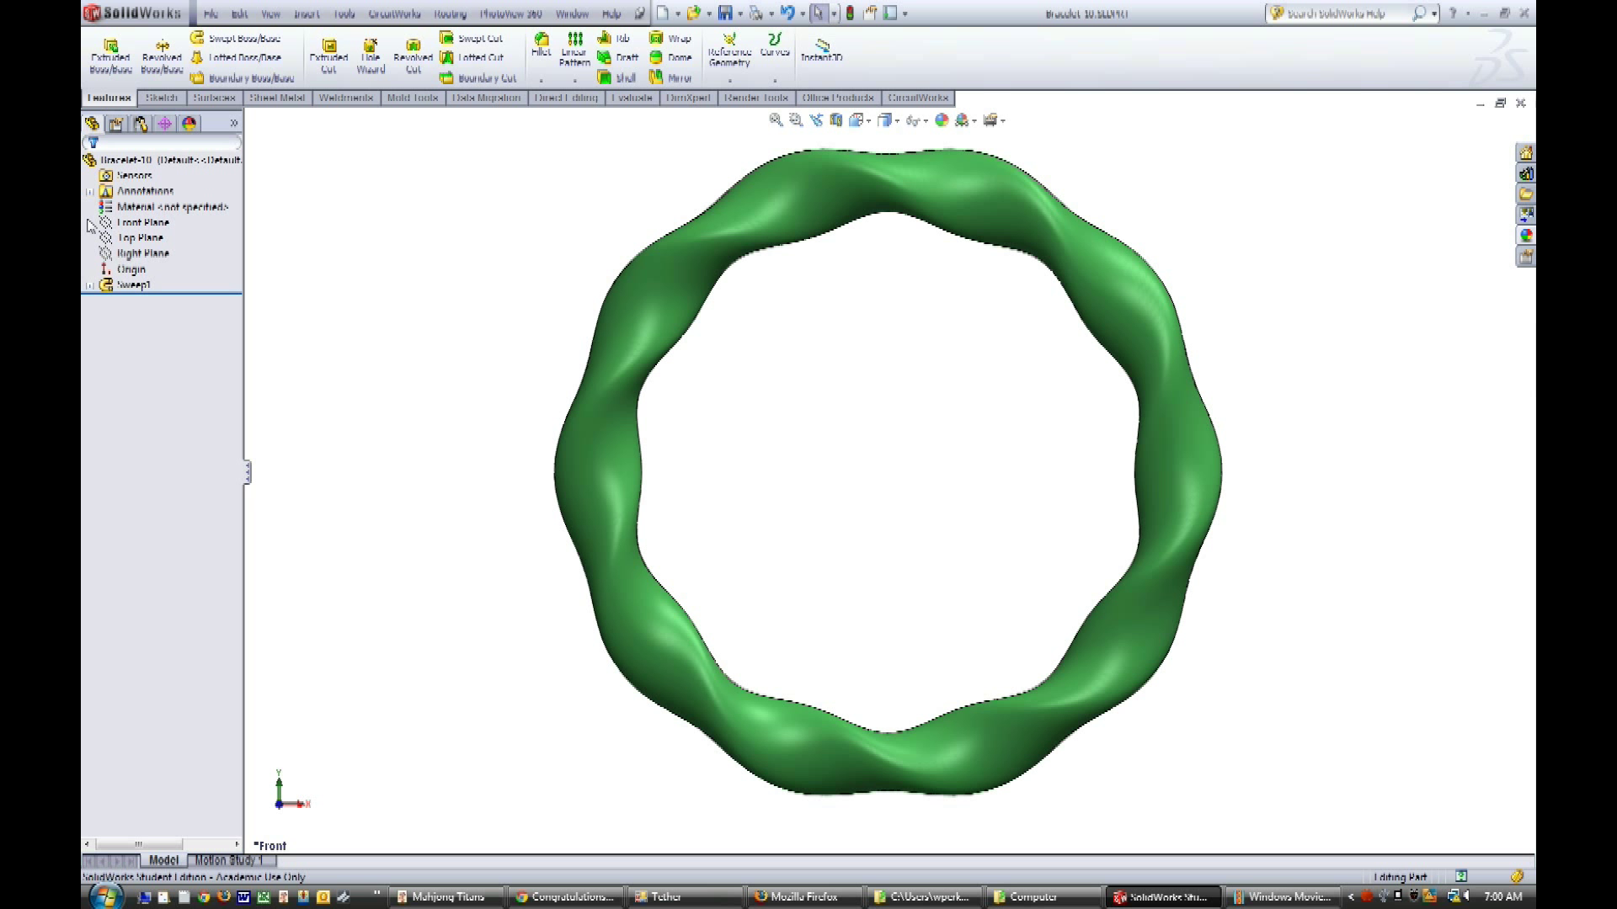
pyautogui.press('Up')
pyautogui.press('Up')
pyautogui.press('Up')
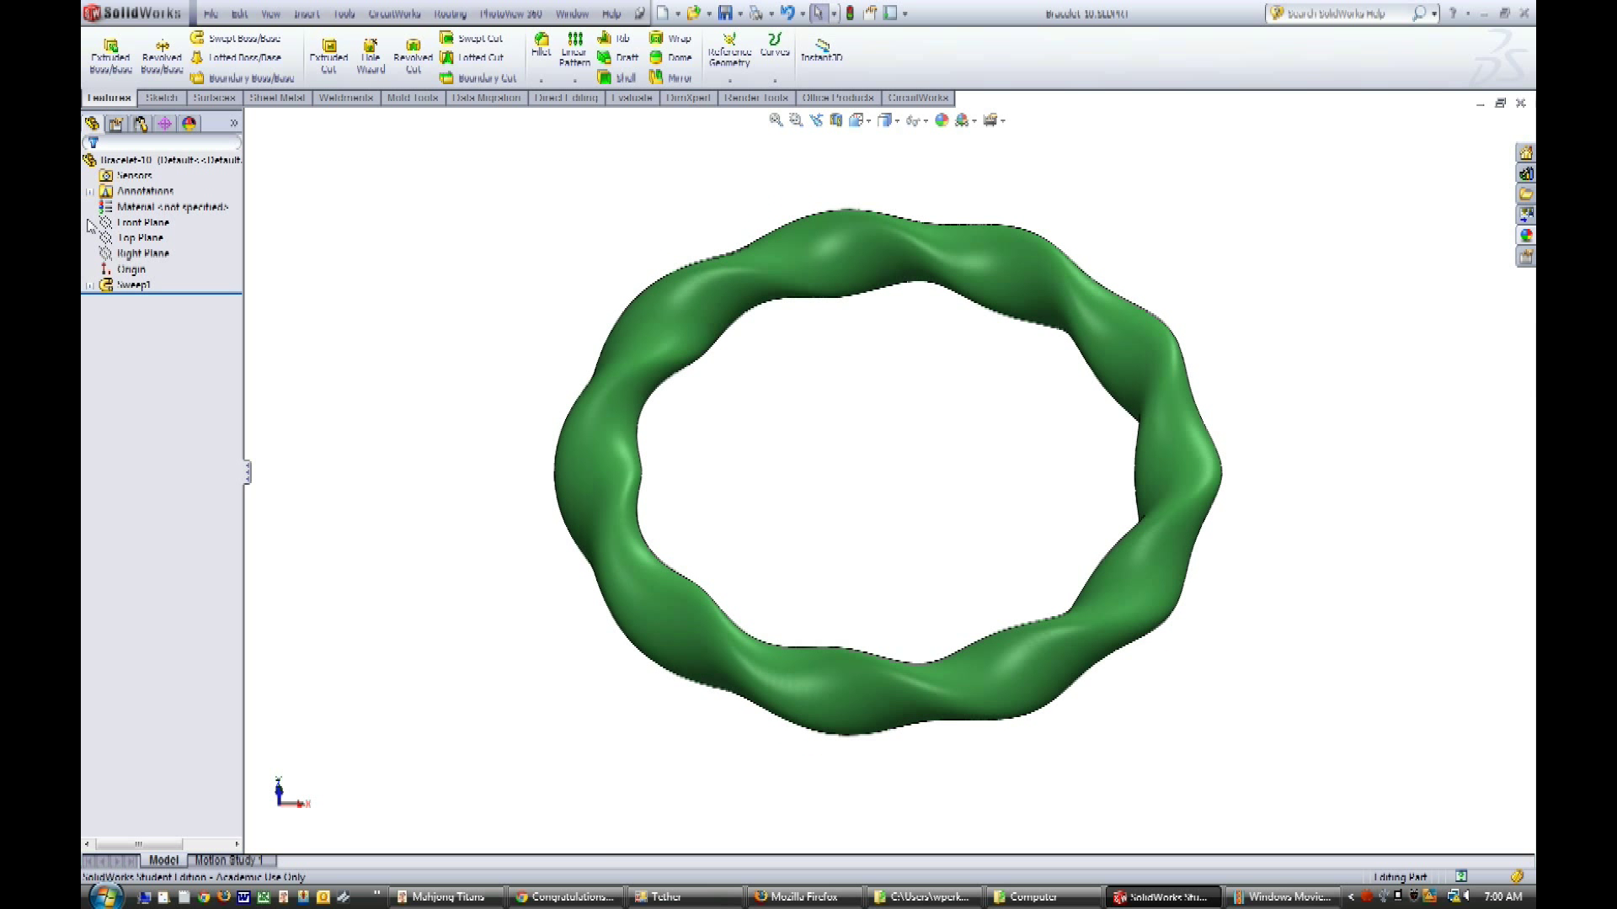
pyautogui.press('Up')
pyautogui.press('Up')
pyautogui.press('Up')
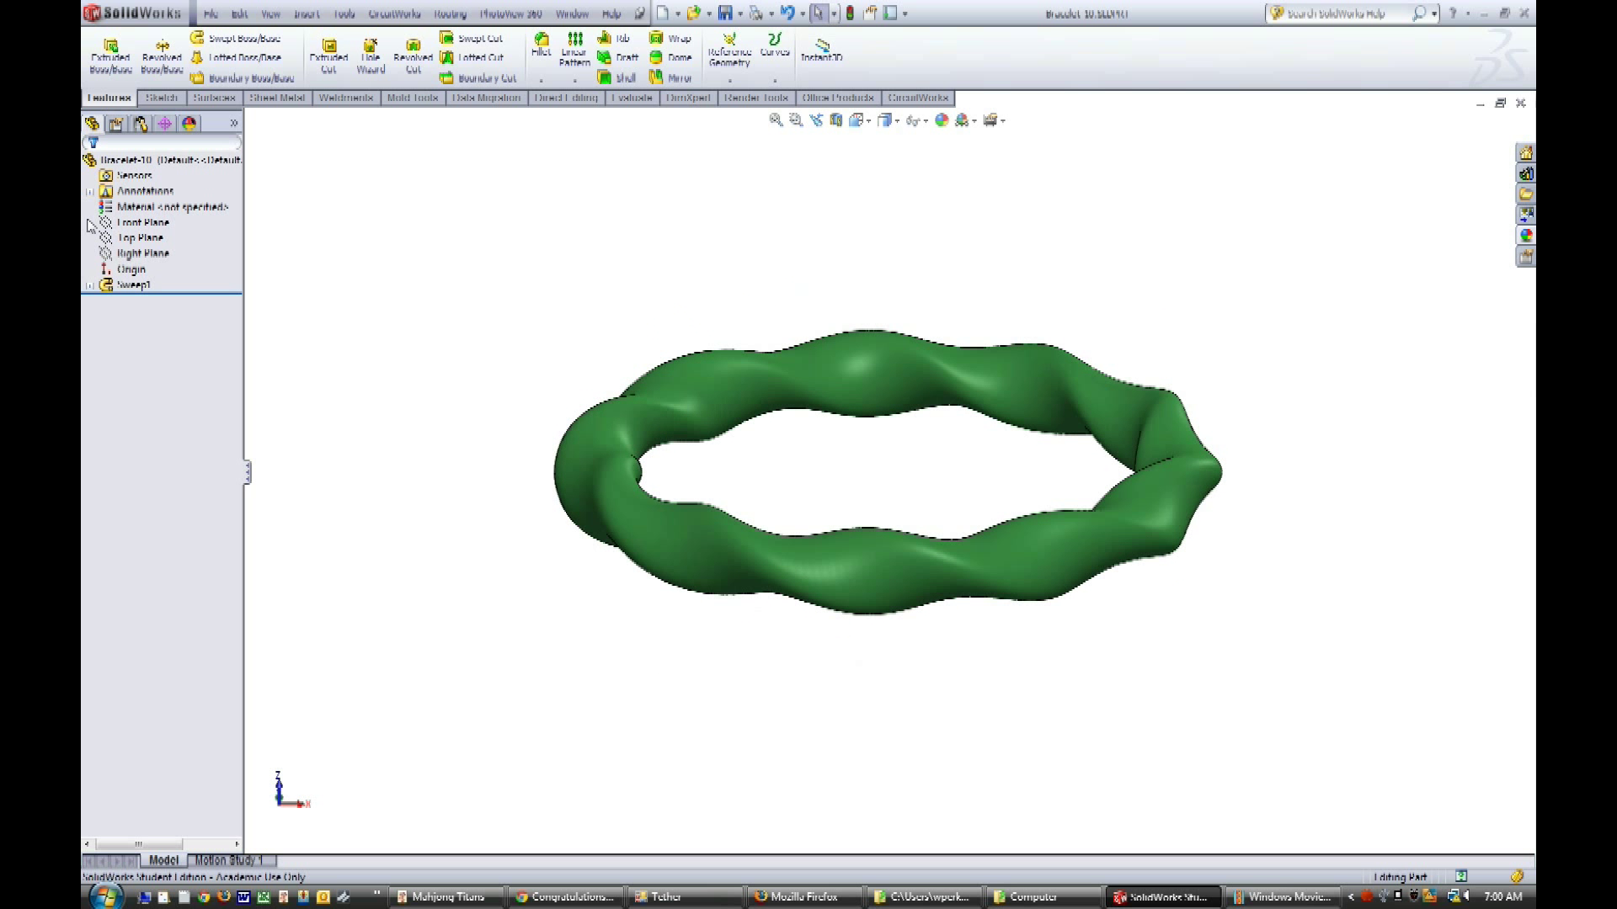
pyautogui.press('Up')
pyautogui.press('Up')
pyautogui.press('Up')
pyautogui.press('Up')
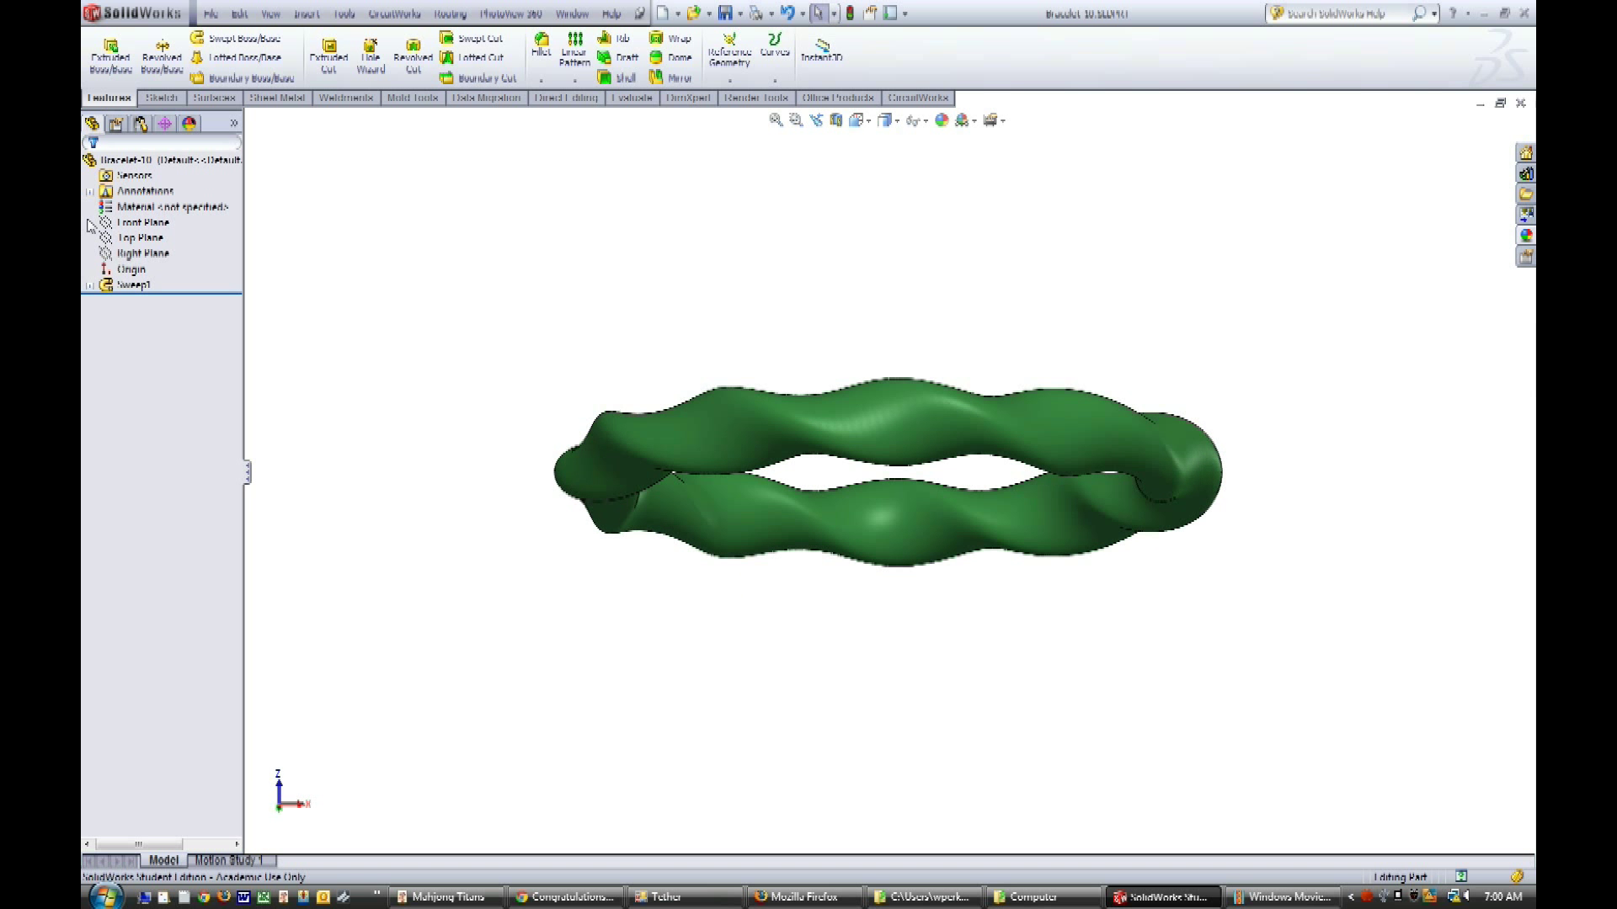
pyautogui.press('Up')
pyautogui.press('Up')
pyautogui.press('Up')
pyautogui.press('Up')
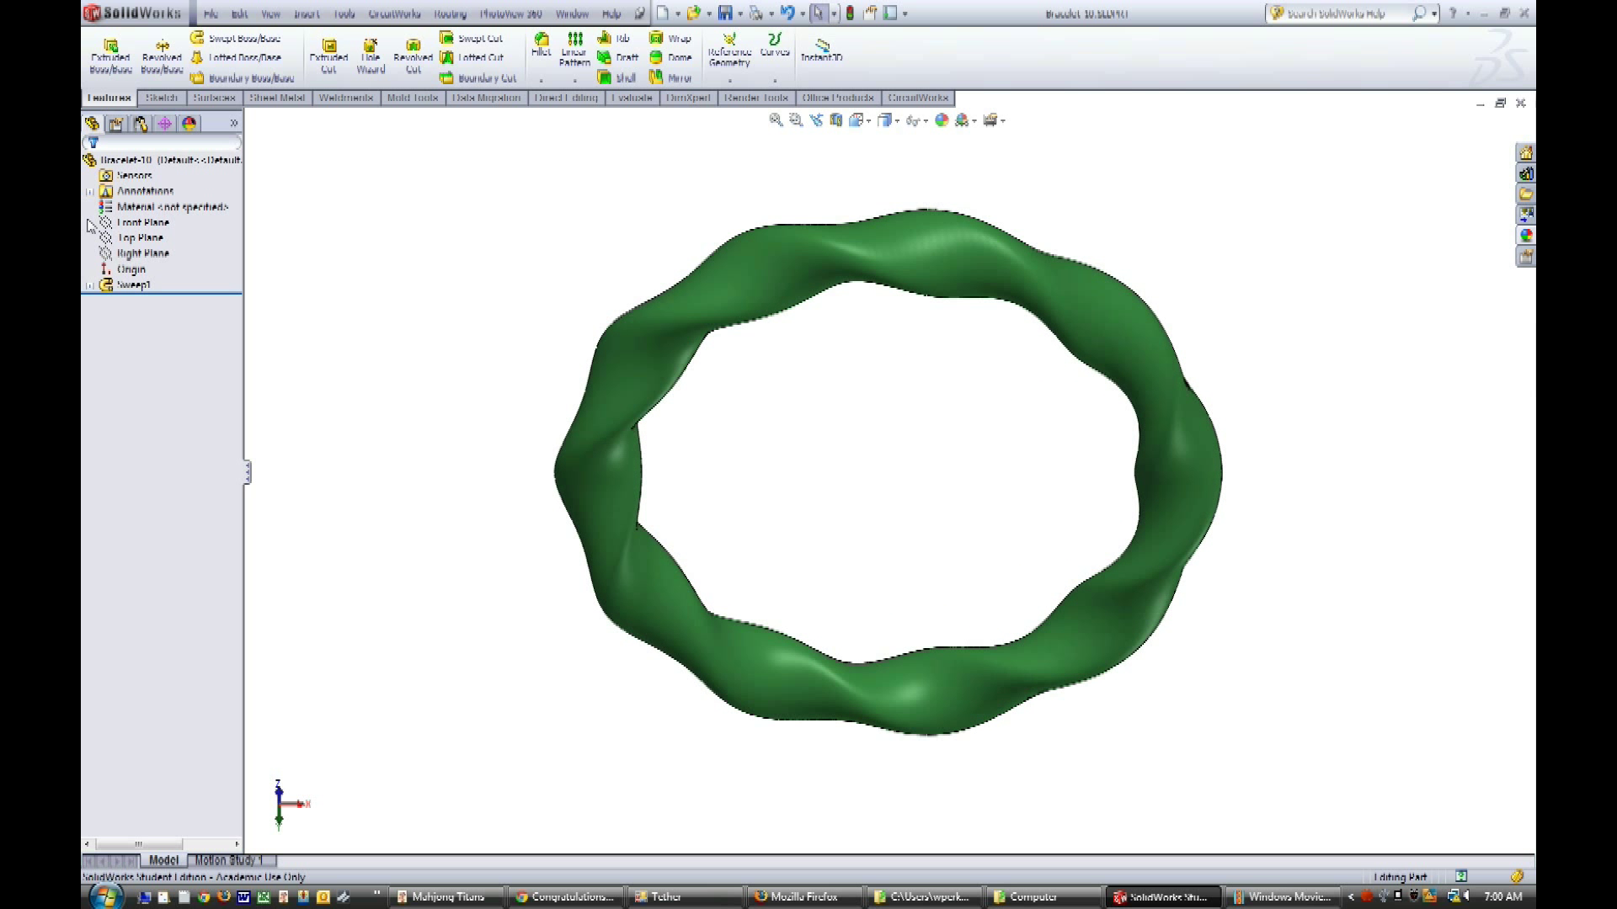
pyautogui.press('Up')
pyautogui.press('Up')
pyautogui.press('Up')
pyautogui.press('Up')
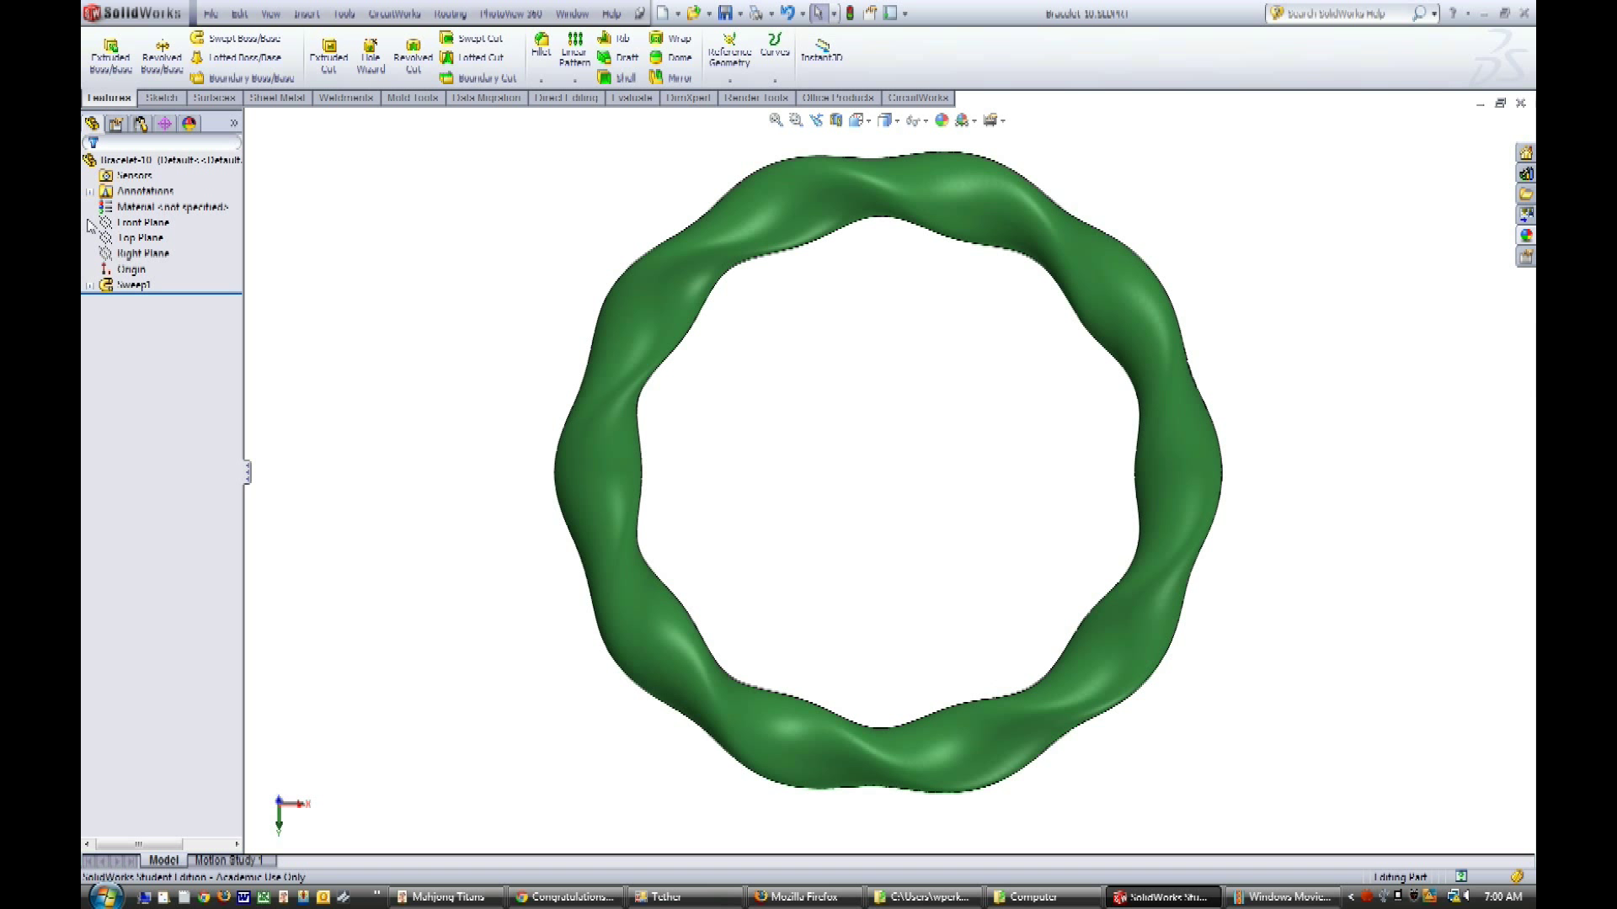
pyautogui.press('Up')
pyautogui.click(107, 224)
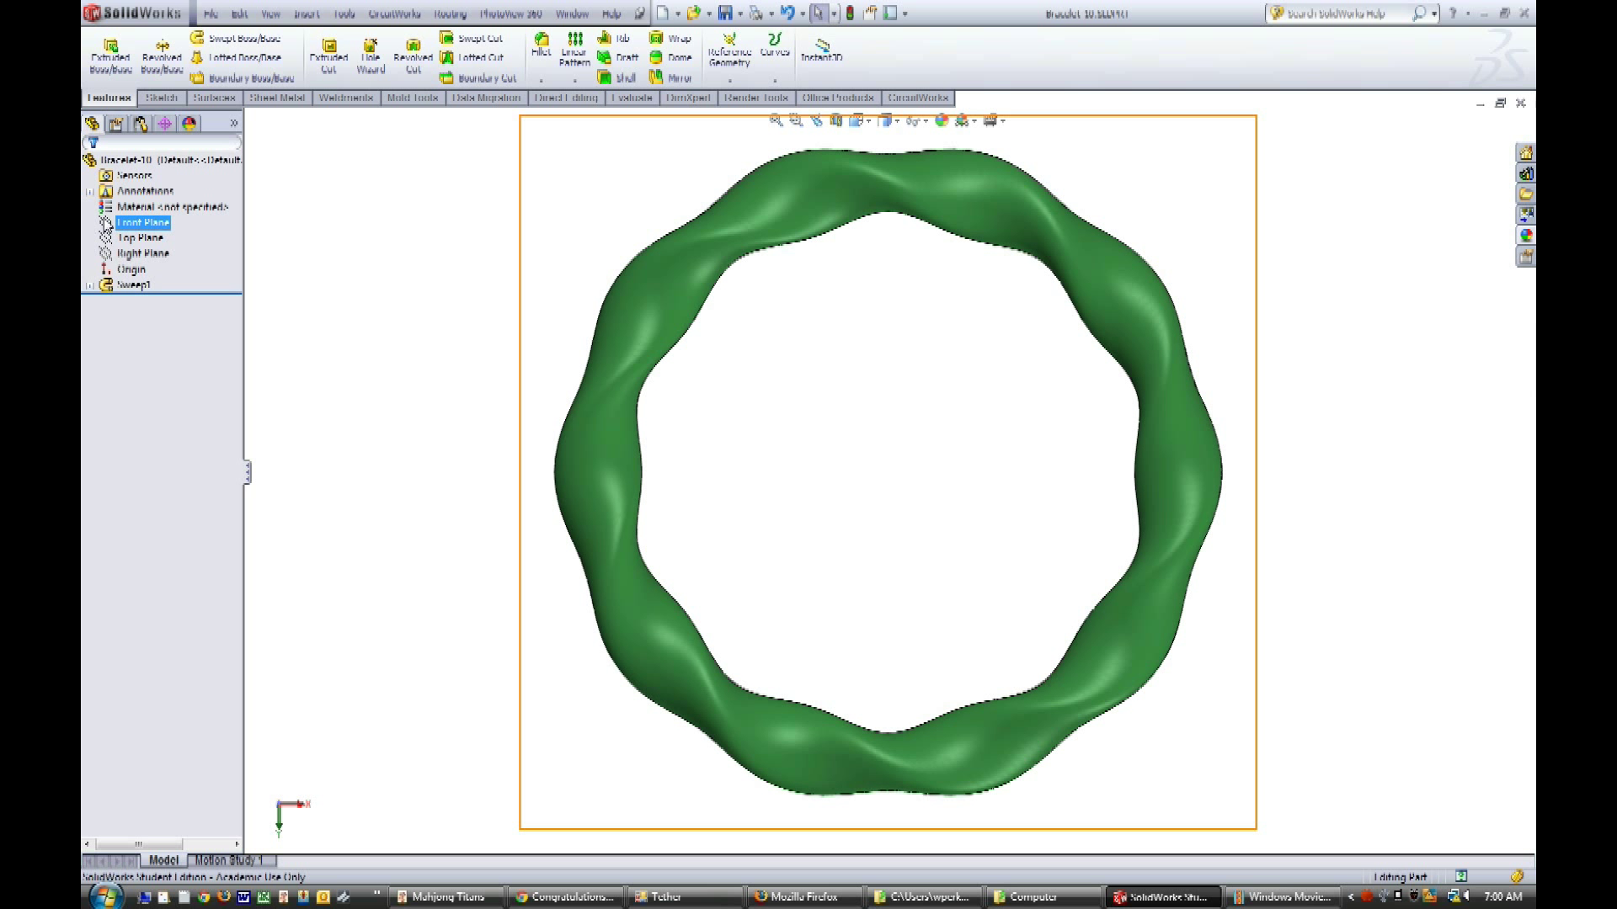